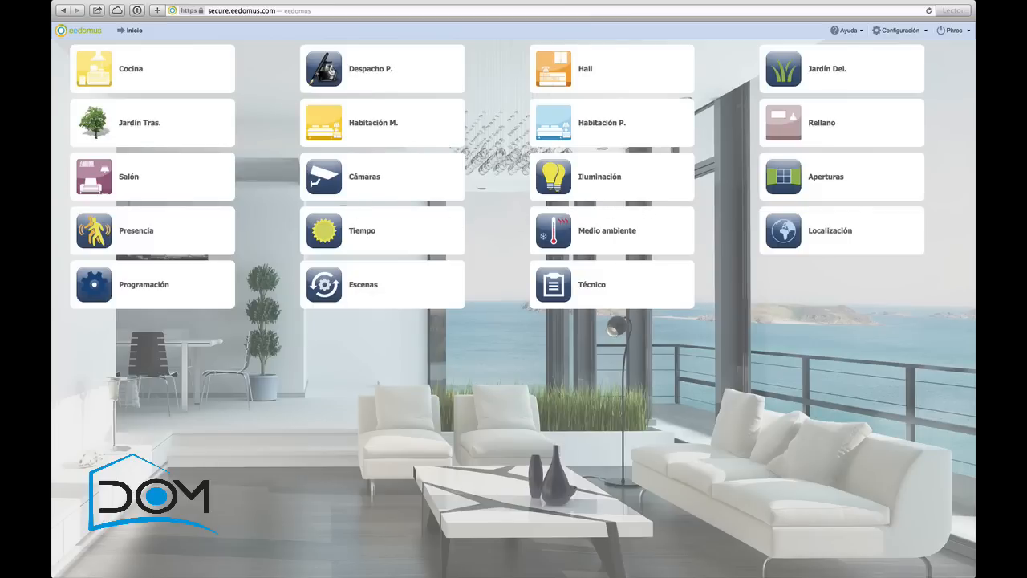
Look over the devices in the Despacho P. room and the installed peripherals in the system configuration
{"action": "left_click", "coordinate": [330, 72]}
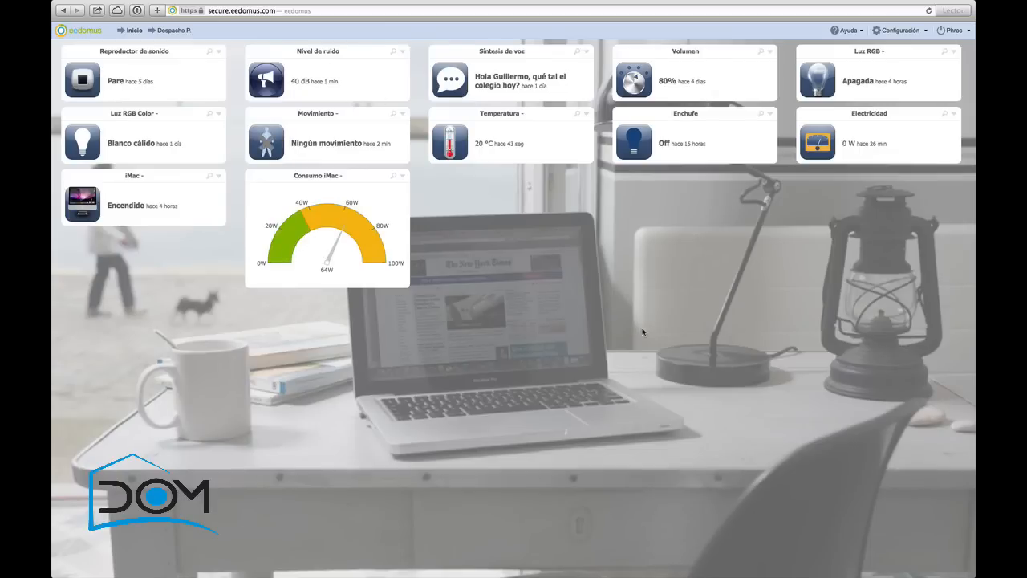
{"action": "left_click", "coordinate": [133, 31]}
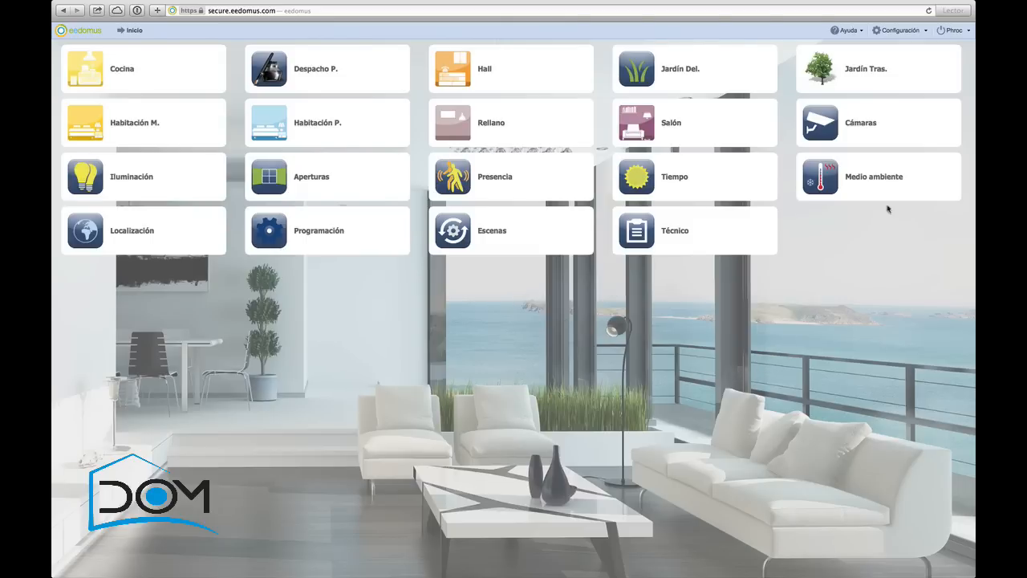
{"action": "left_click", "coordinate": [902, 31]}
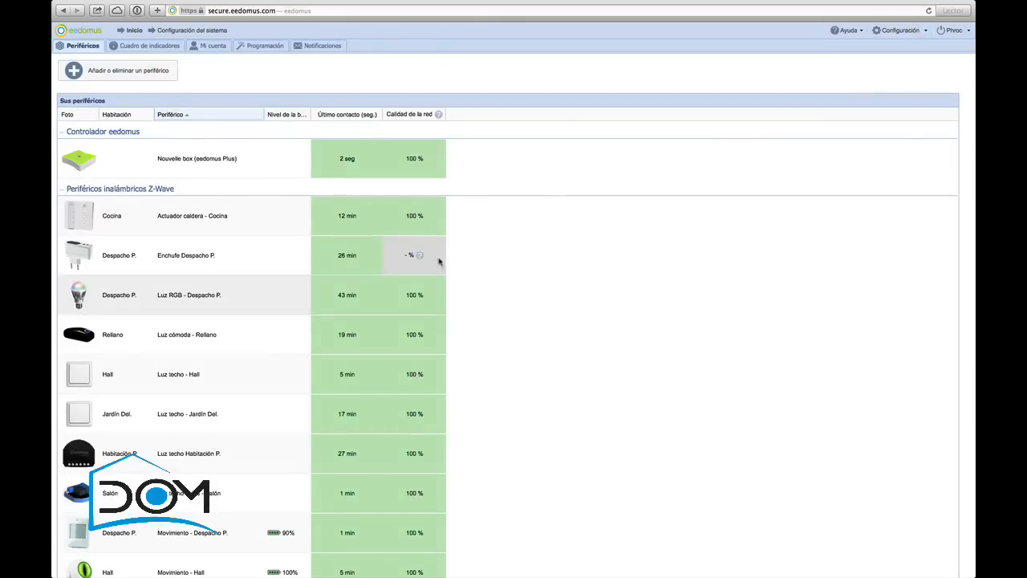
{"action": "scroll", "coordinate": [276, 287], "scroll_direction": "down", "scroll_amount": 1}
{"action": "scroll", "coordinate": [276, 286], "scroll_direction": "down", "scroll_amount": 5}
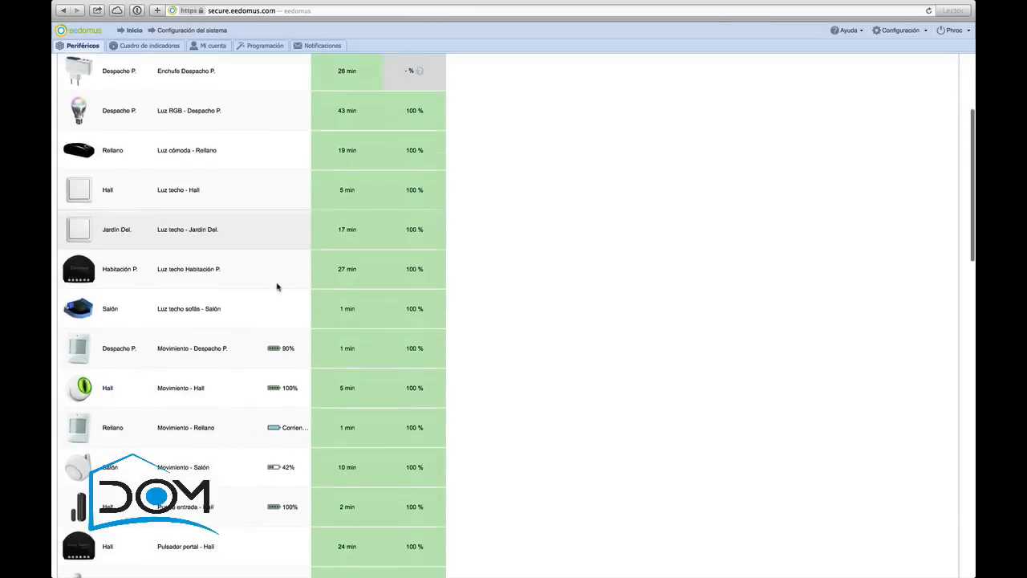
{"action": "scroll", "coordinate": [276, 286], "scroll_direction": "up", "scroll_amount": 5}
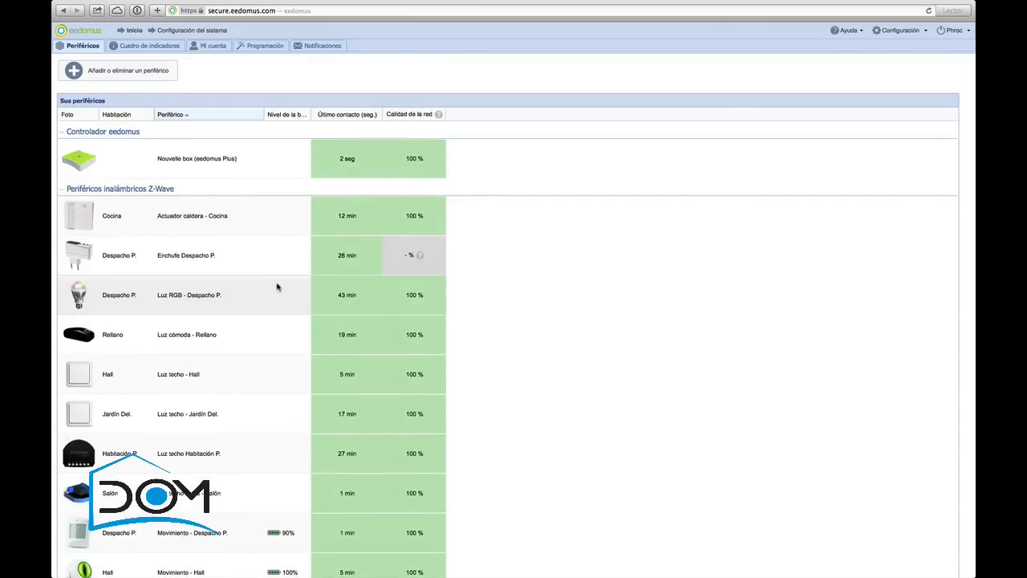
Browse the other types of peripherals that can be added and return to the system configuration
{"action": "left_click", "coordinate": [142, 73]}
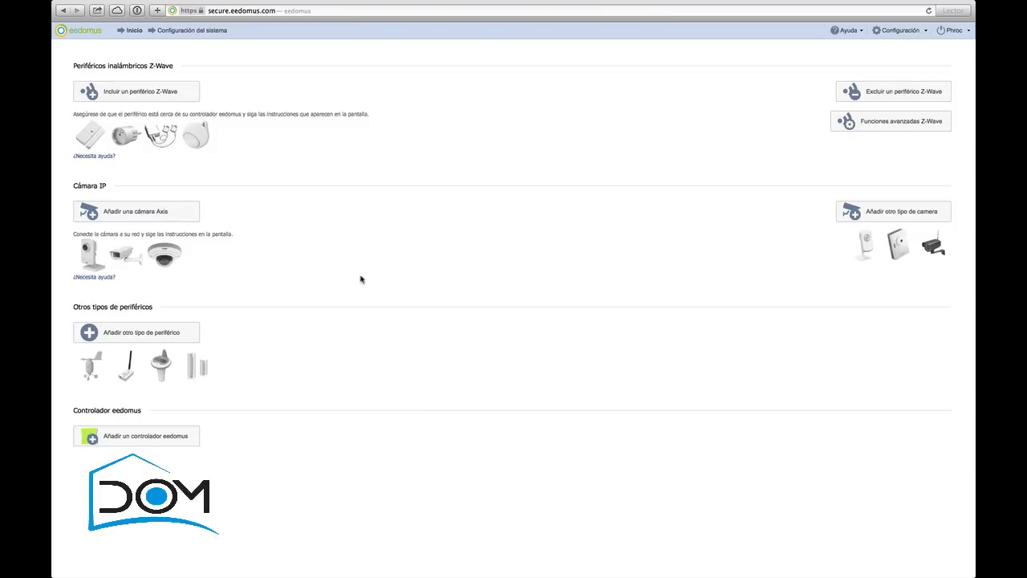
{"action": "left_click", "coordinate": [117, 331]}
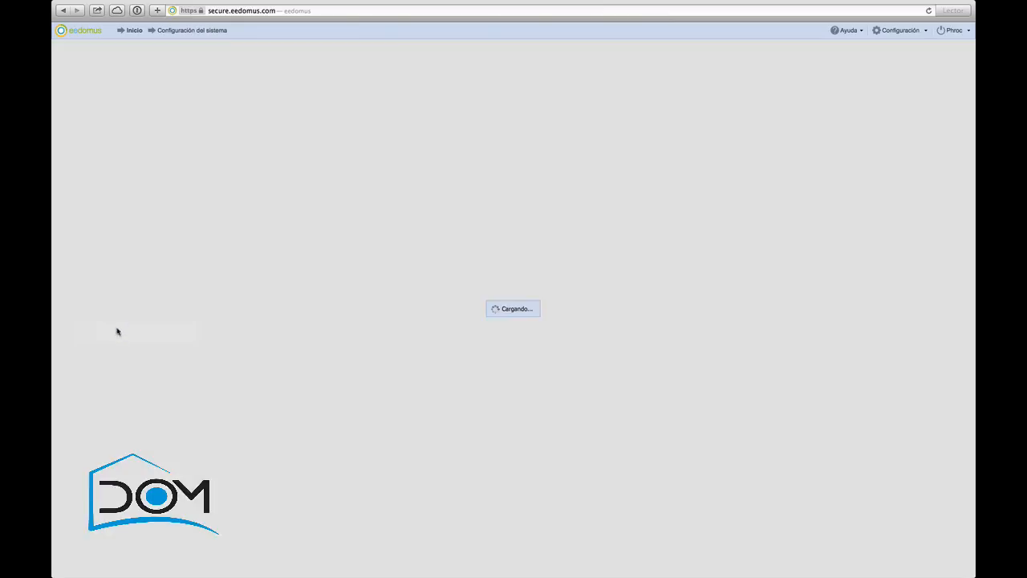
{"action": "scroll", "coordinate": [427, 366], "scroll_direction": "down", "scroll_amount": 3}
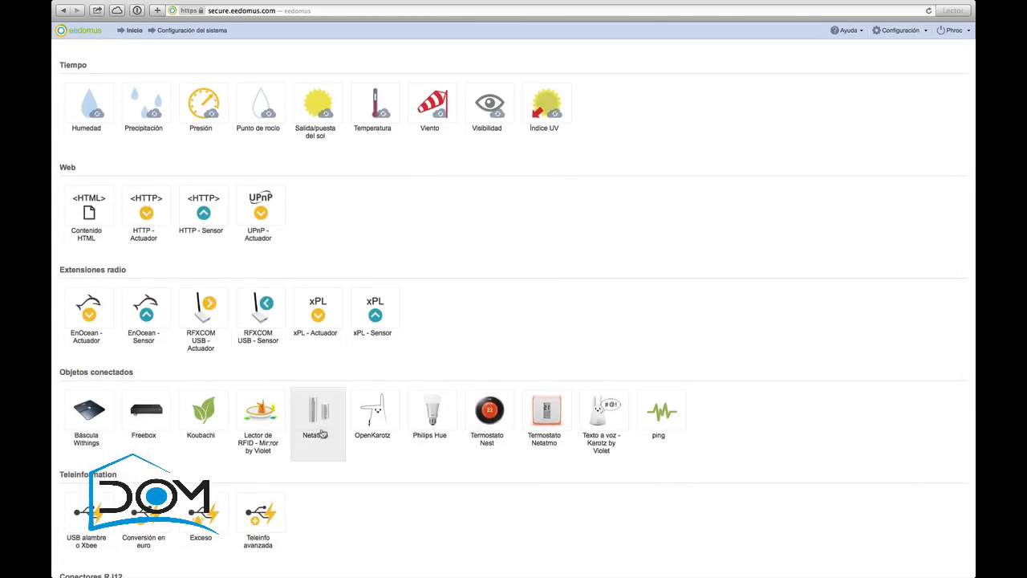
{"action": "scroll", "coordinate": [425, 418], "scroll_direction": "up", "scroll_amount": 3}
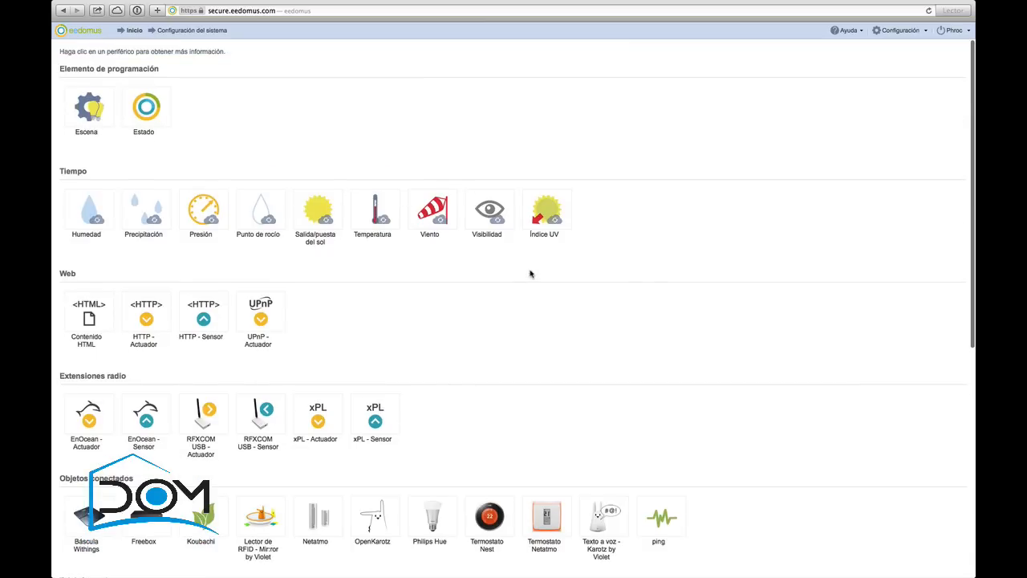
{"action": "left_click", "coordinate": [191, 31]}
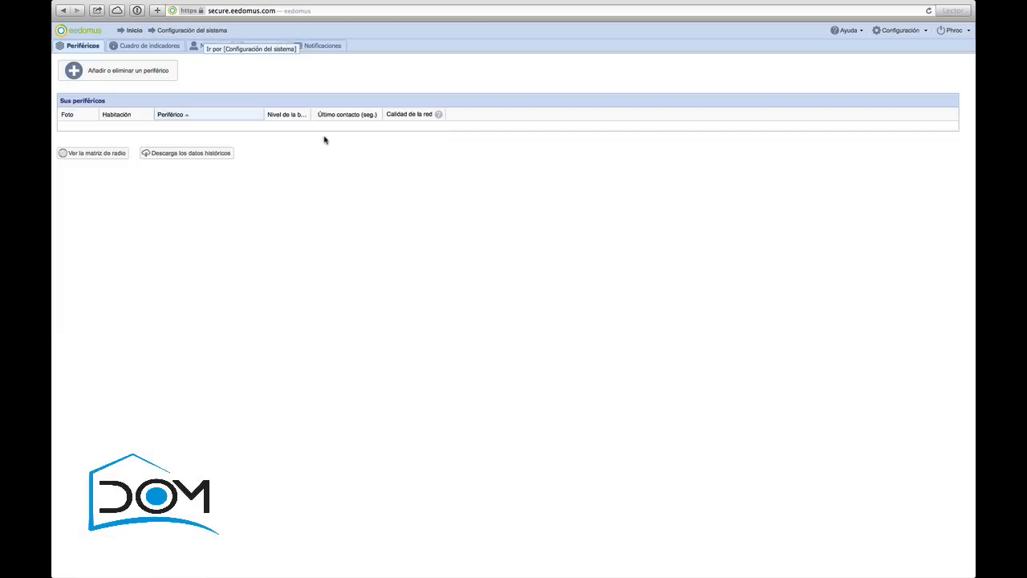
Start including a Z-Wave wireless peripheral, cancel the inclusion and return to the home page
{"action": "left_click", "coordinate": [131, 71]}
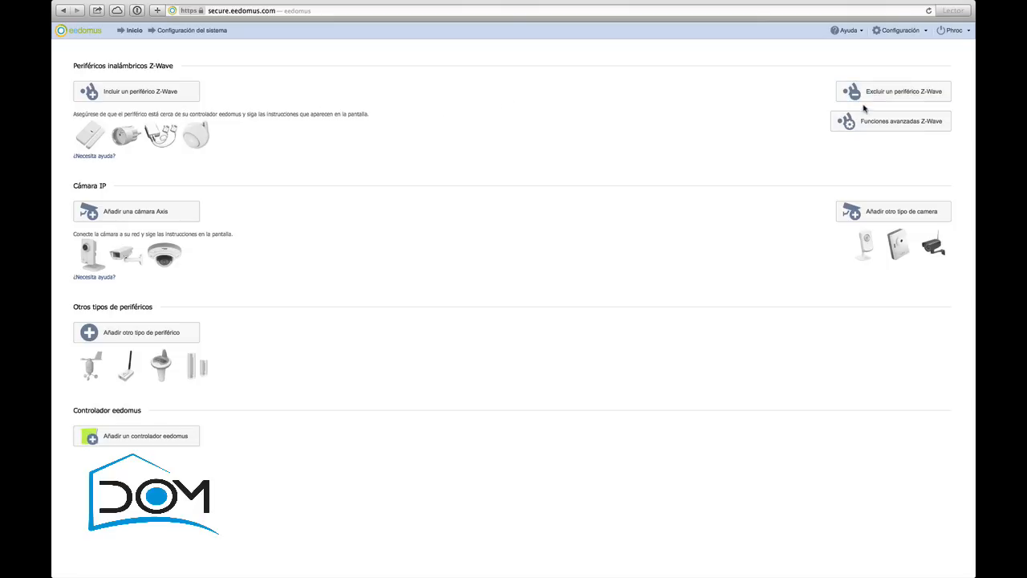
{"action": "left_click", "coordinate": [134, 93]}
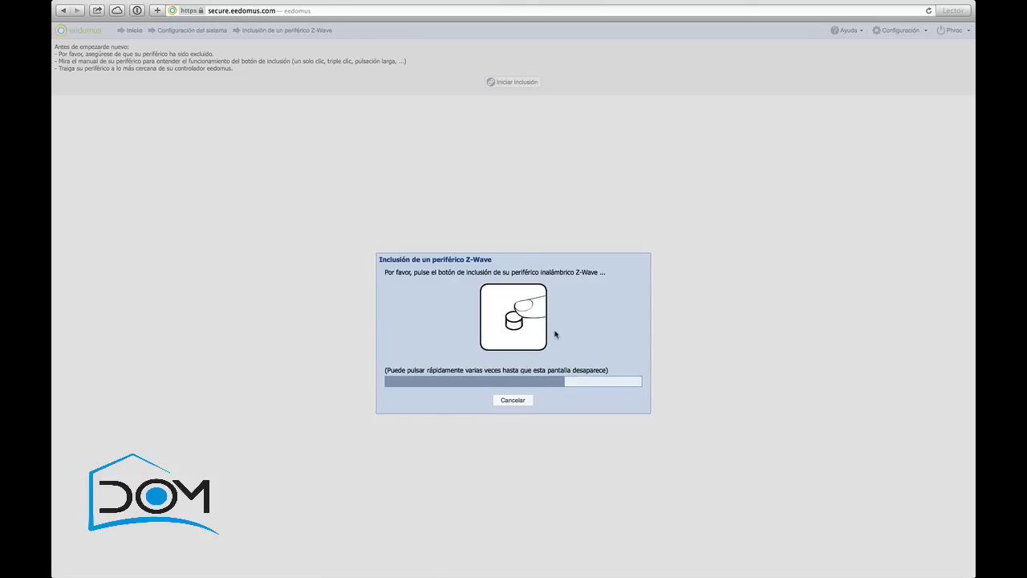
{"action": "left_click", "coordinate": [515, 402]}
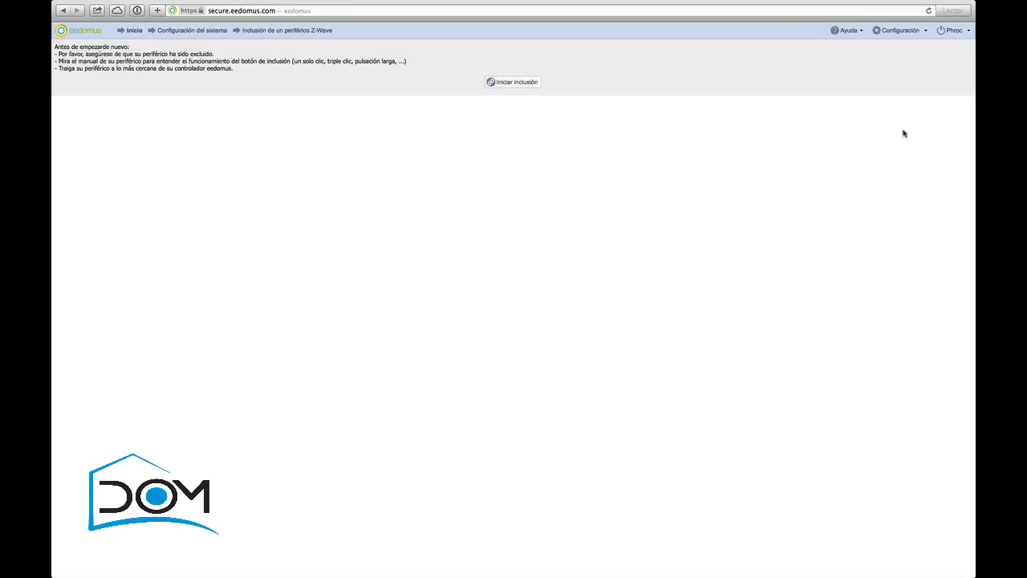
{"action": "left_click", "coordinate": [899, 30]}
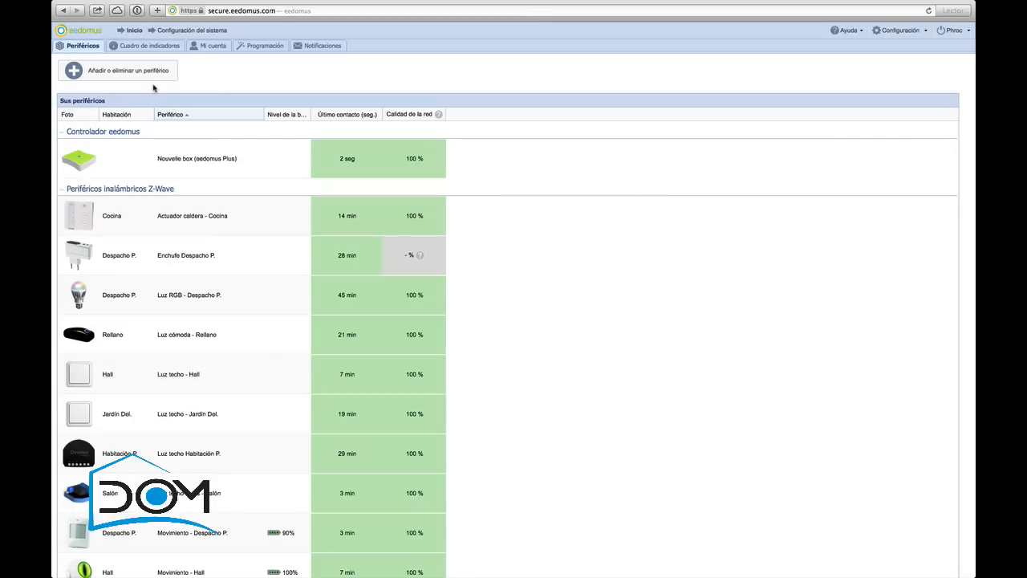
{"action": "left_click", "coordinate": [133, 31]}
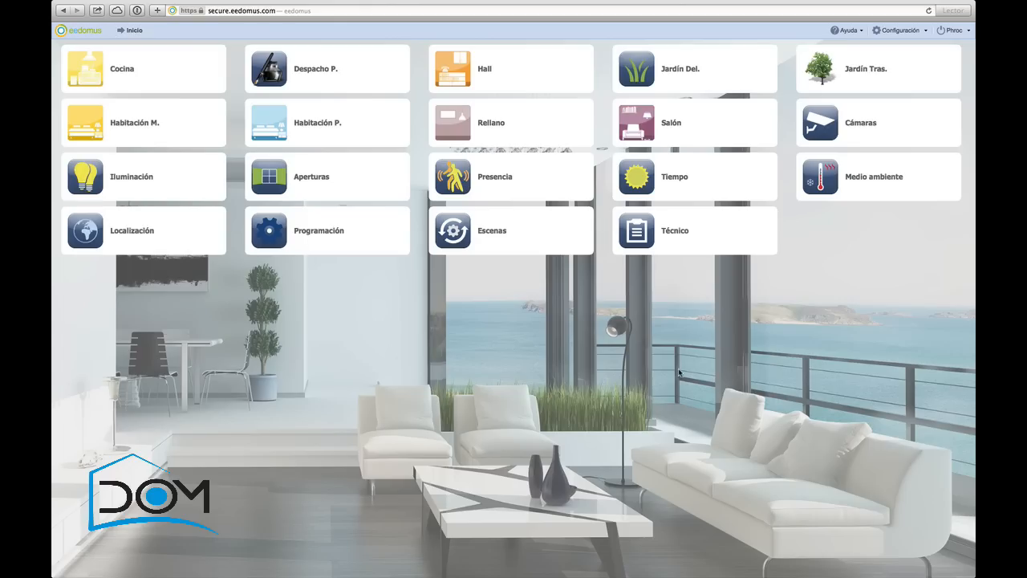
Turn on the Enchufe plug in the Despacho P. room and set it to stay on for 30 minutes
{"action": "left_click", "coordinate": [282, 67]}
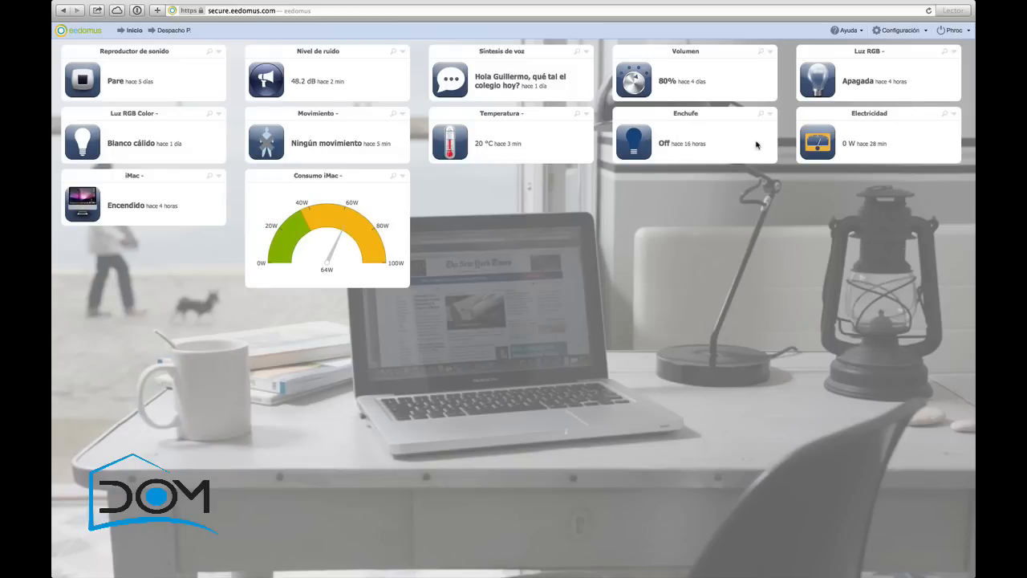
{"action": "left_click", "coordinate": [648, 142]}
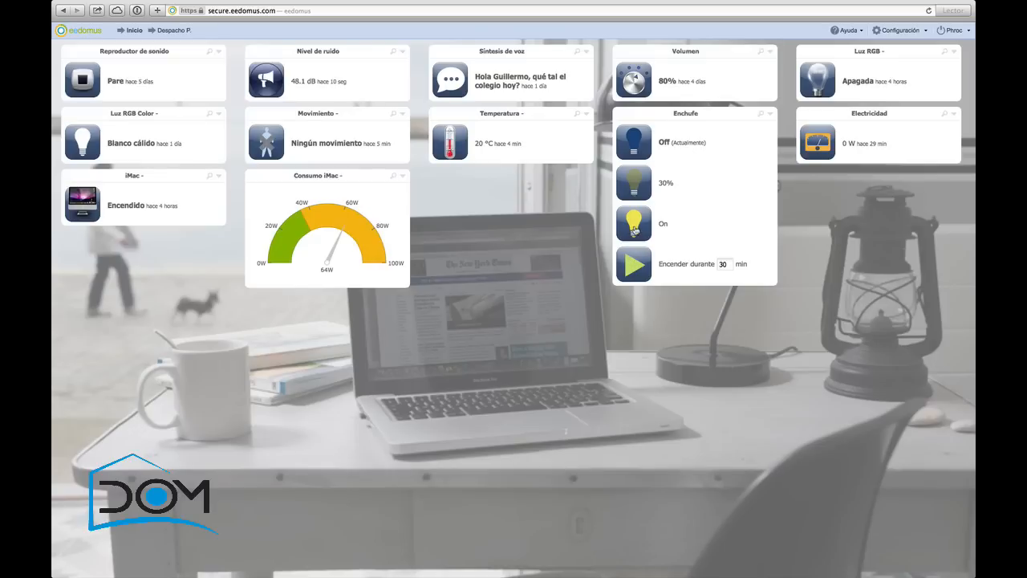
{"action": "left_click", "coordinate": [634, 228]}
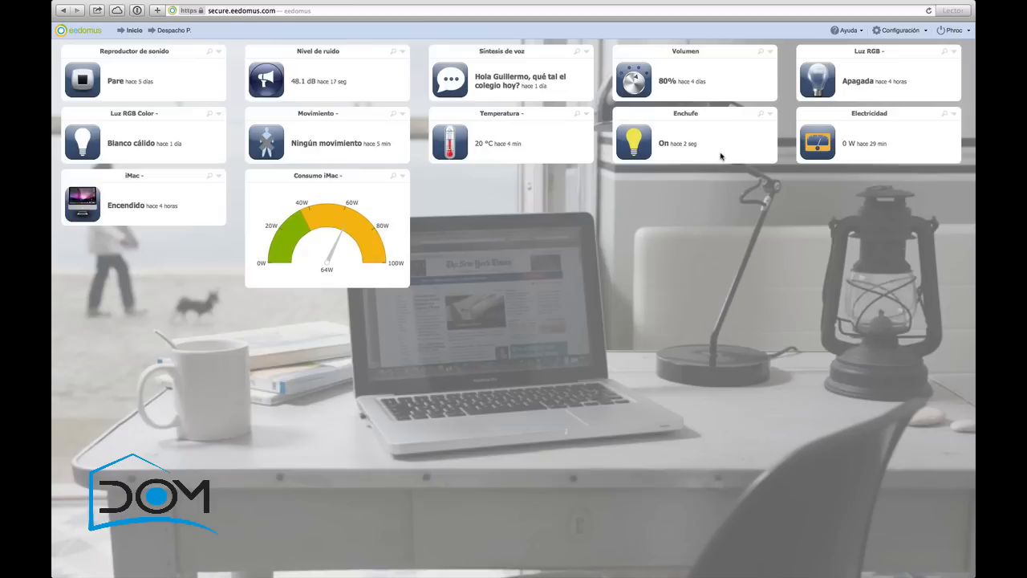
{"action": "left_click", "coordinate": [631, 142]}
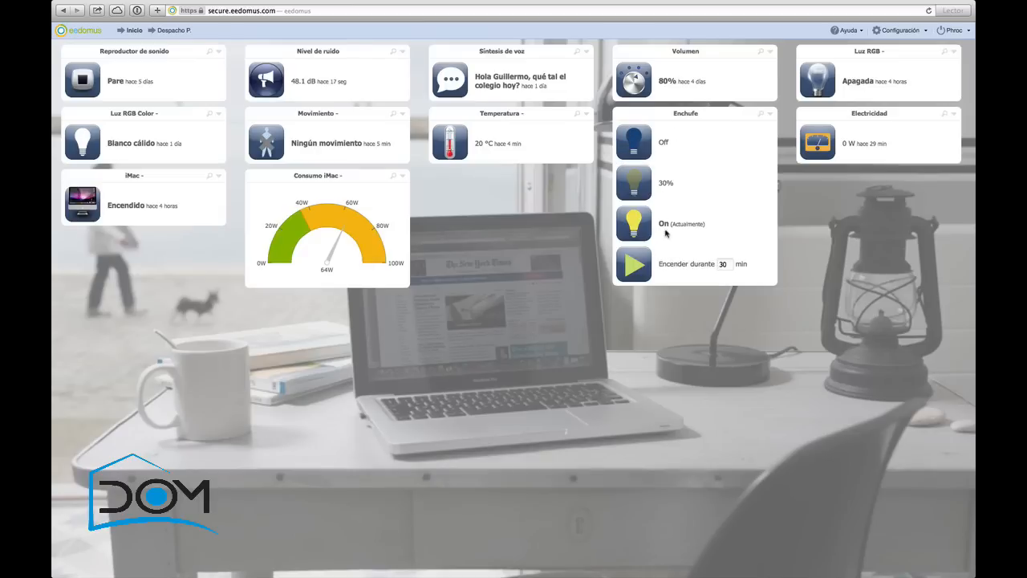
{"action": "left_click", "coordinate": [634, 265]}
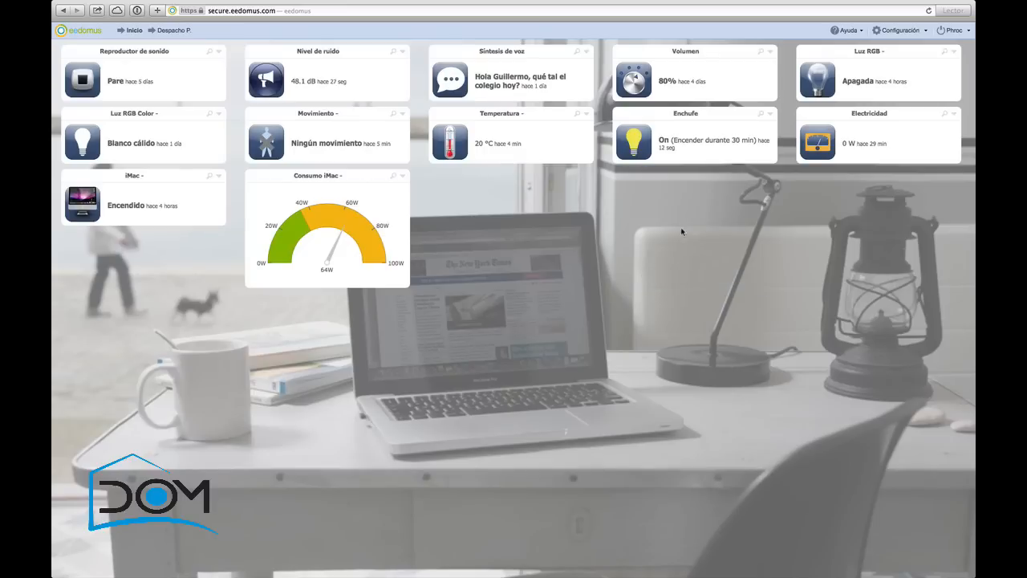
Switch the Enchufe plug in the Despacho P. room to Off
{"action": "left_click", "coordinate": [642, 156]}
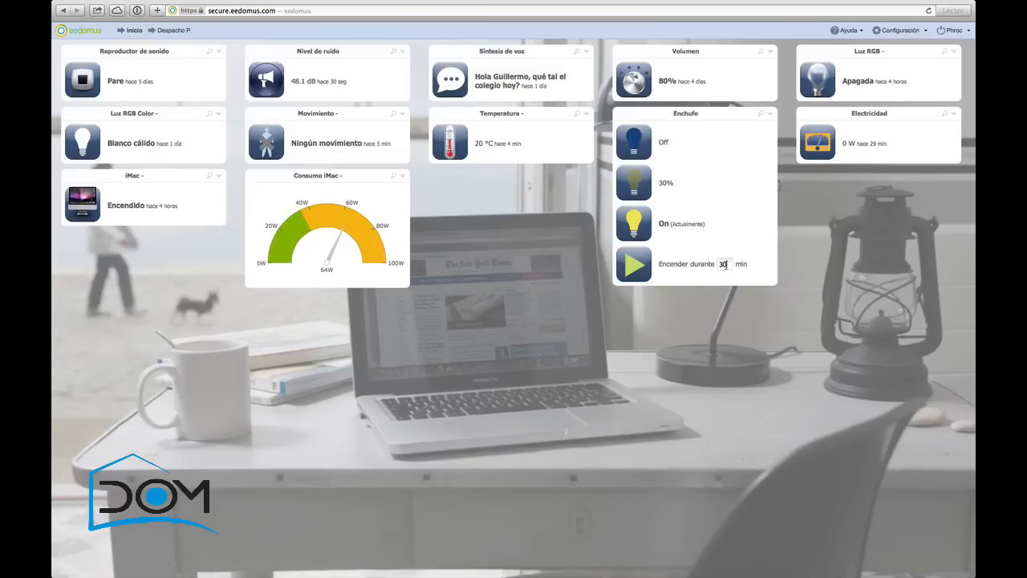
{"action": "double_click", "coordinate": [723, 264]}
{"action": "left_click", "coordinate": [636, 142]}
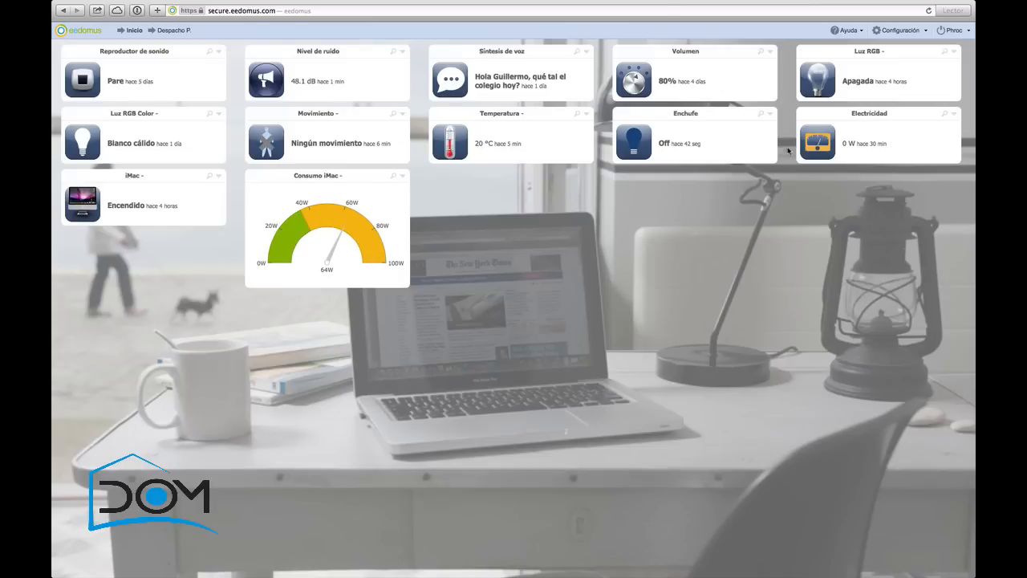
View the peripheral configuration of the Enchufe plug and return to the home page
{"action": "left_click", "coordinate": [771, 114]}
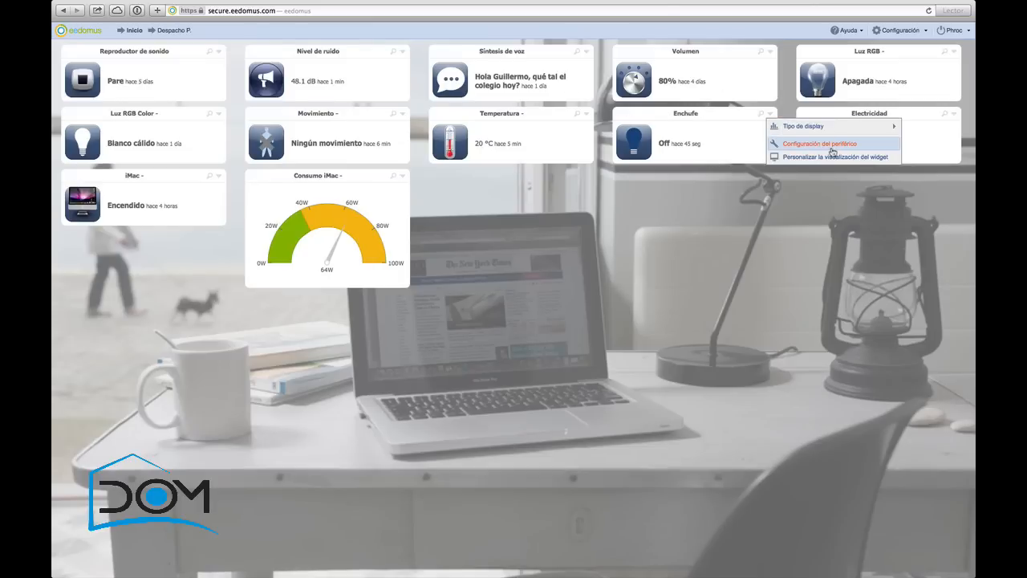
{"action": "left_click", "coordinate": [831, 147]}
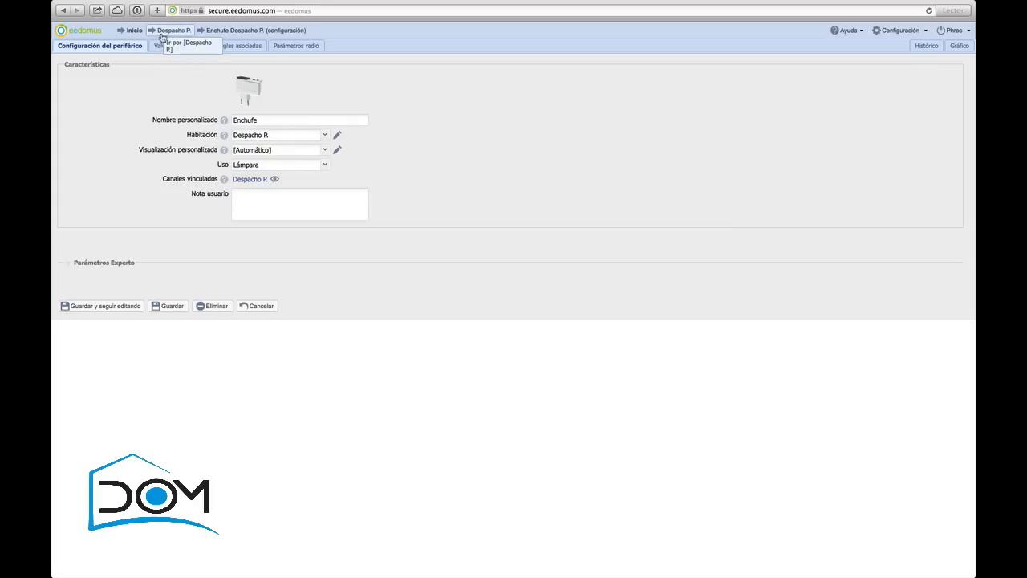
{"action": "left_click", "coordinate": [134, 30]}
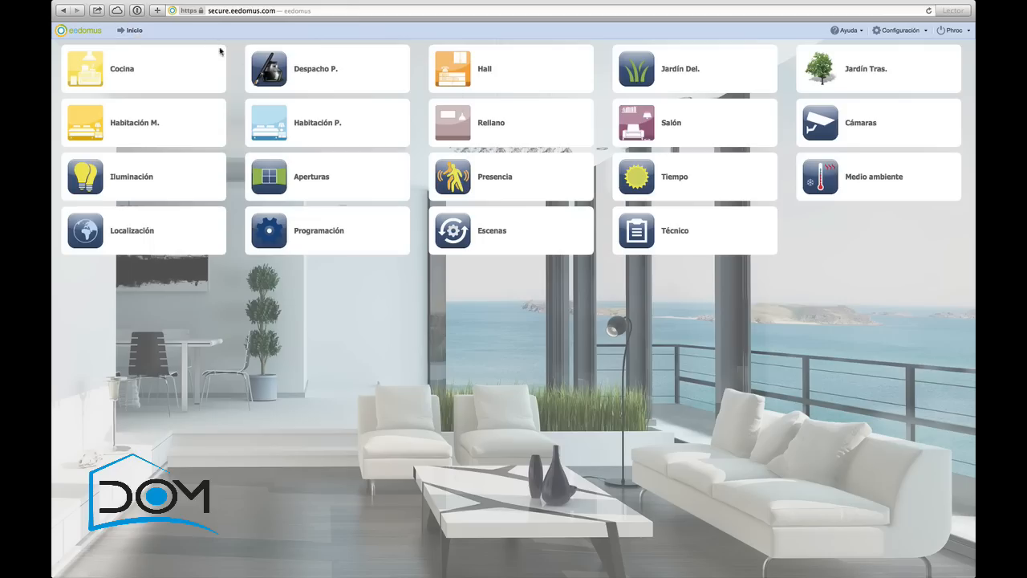
{"action": "left_click", "coordinate": [282, 71]}
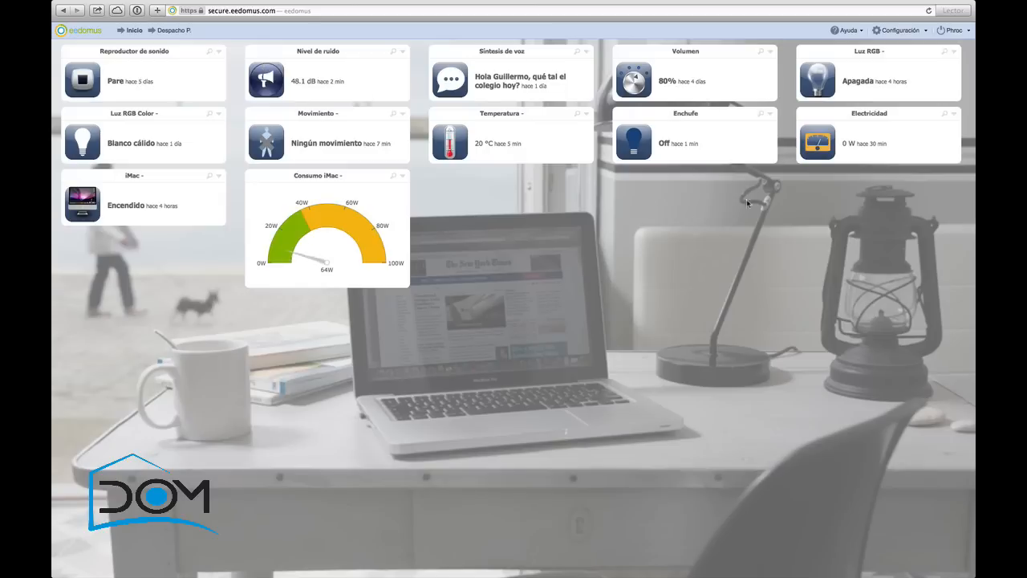
{"action": "left_click", "coordinate": [770, 114]}
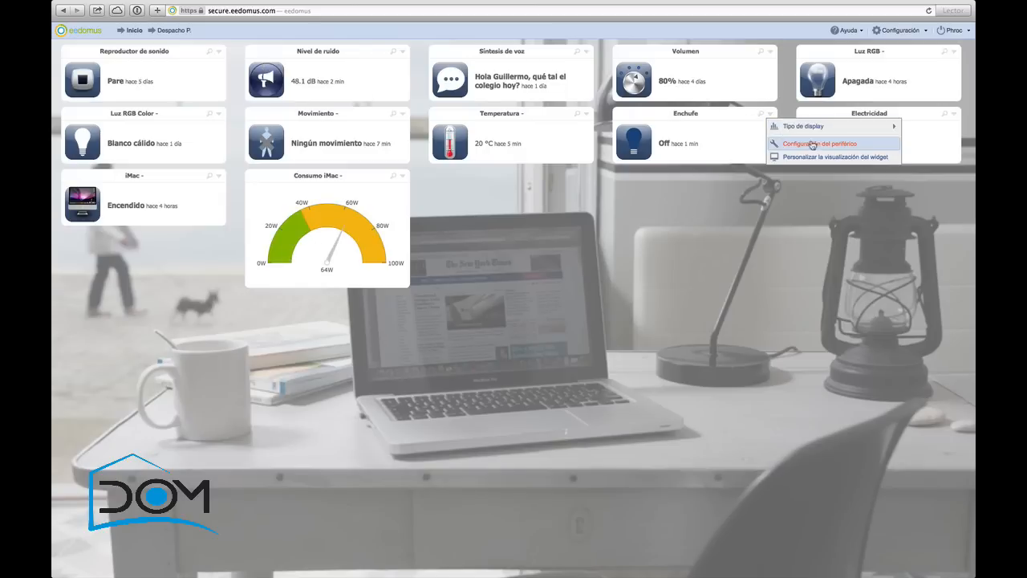
{"action": "left_click", "coordinate": [577, 244]}
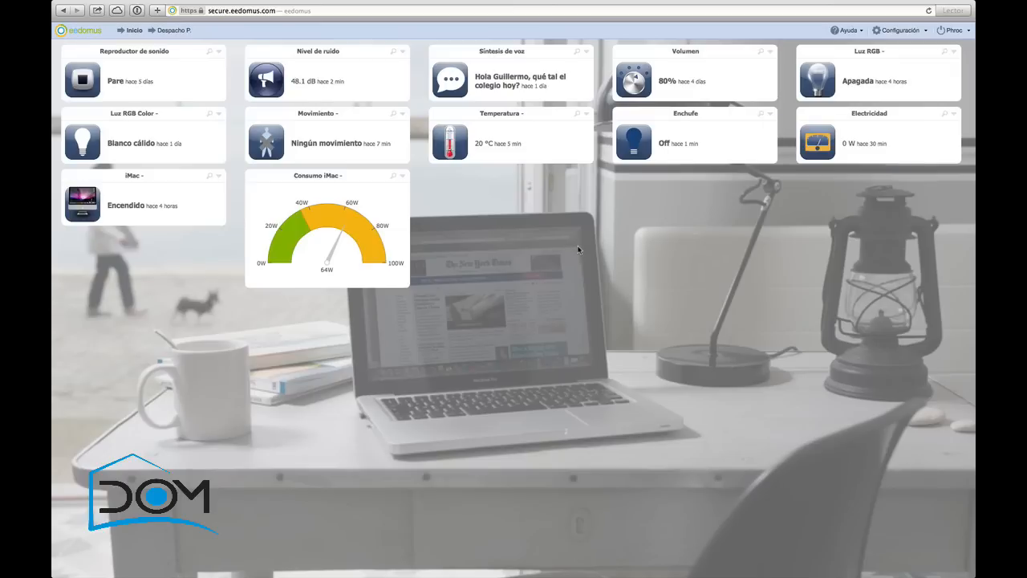
{"action": "left_click", "coordinate": [132, 31]}
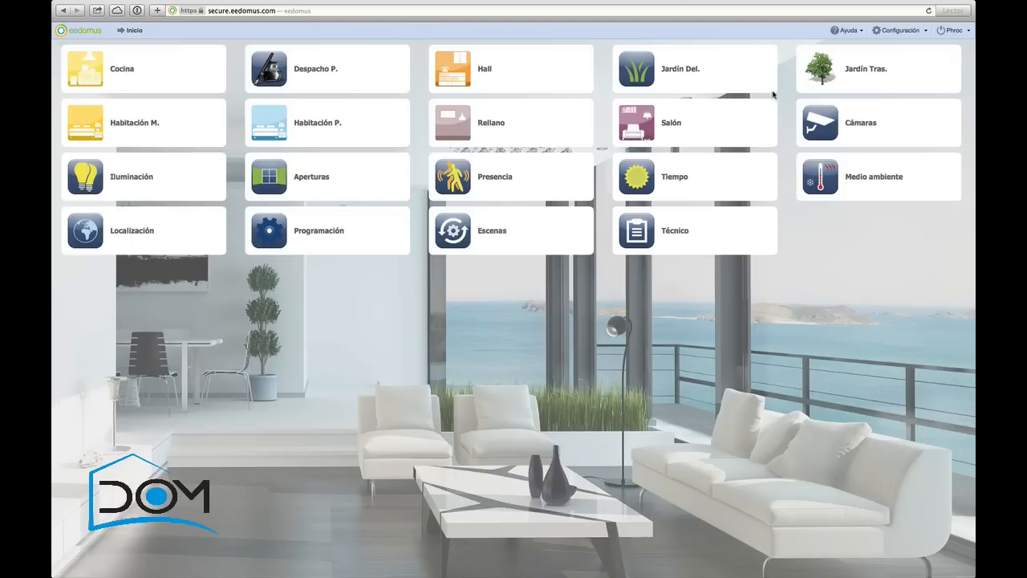
Open the configuration of the Enchufe Despacho P. peripheral from the system configuration's peripheral list
{"action": "left_click", "coordinate": [898, 34]}
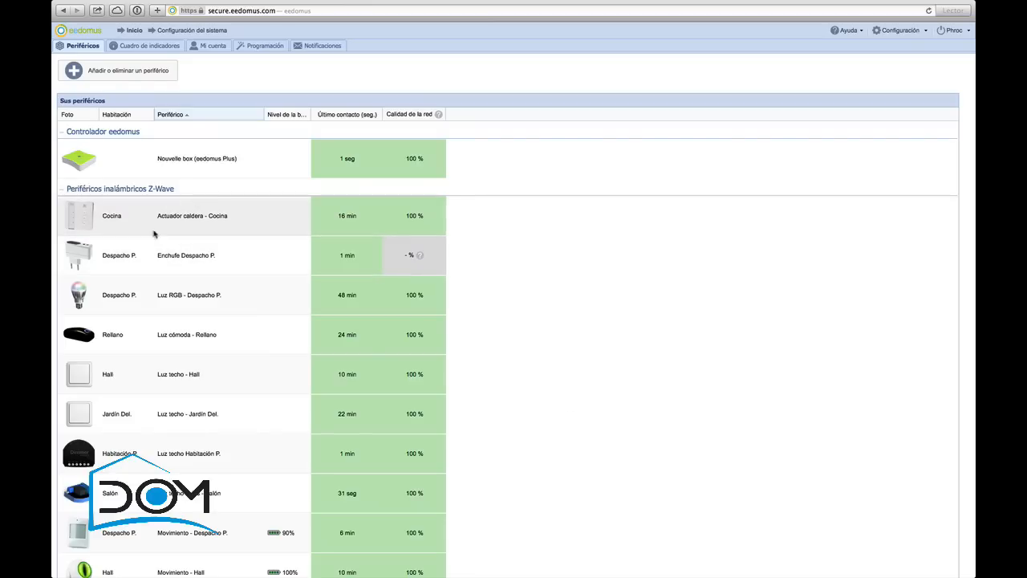
{"action": "left_click", "coordinate": [101, 264]}
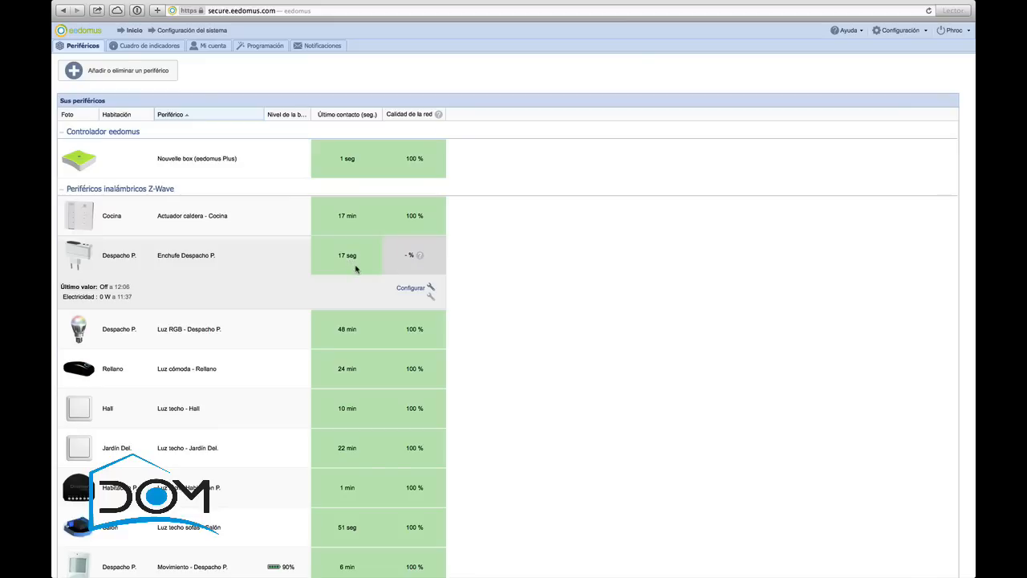
{"action": "left_click", "coordinate": [410, 289]}
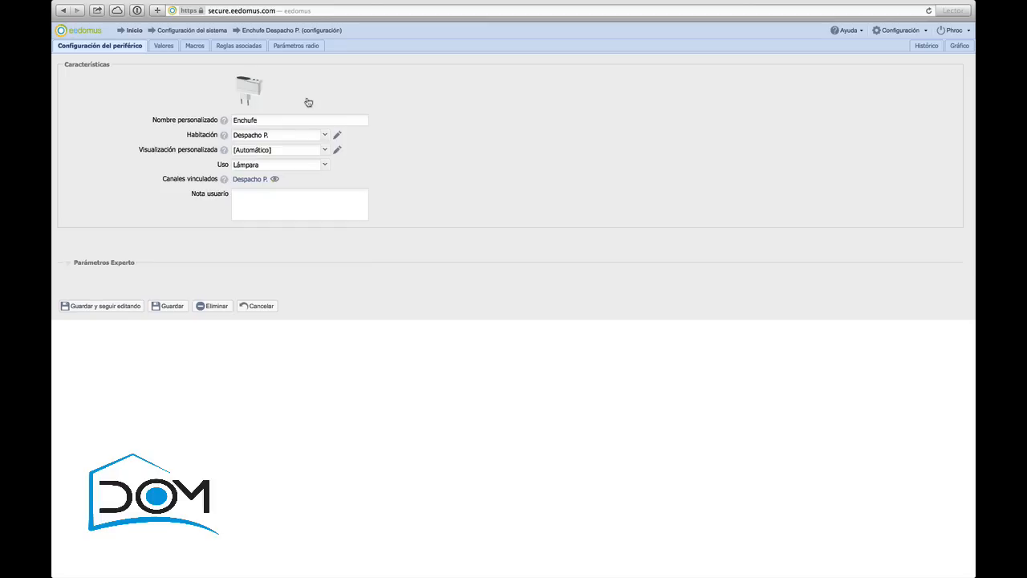
Browse the predefined and personal images available for the Enchufe peripheral's picture
{"action": "left_click", "coordinate": [251, 87]}
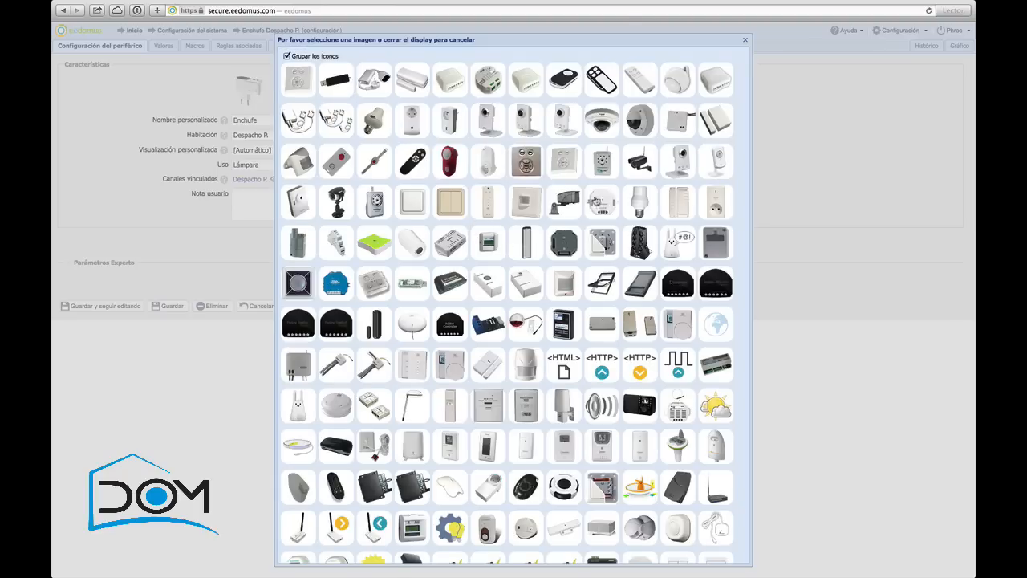
{"action": "scroll", "coordinate": [587, 322], "scroll_direction": "down", "scroll_amount": 15}
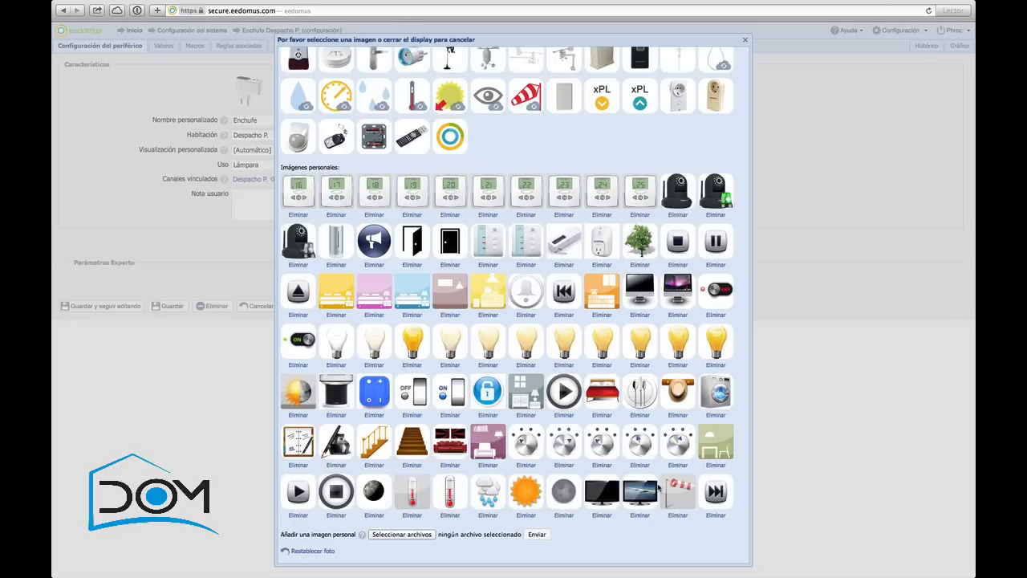
{"action": "scroll", "coordinate": [658, 487], "scroll_direction": "up", "scroll_amount": 1}
{"action": "scroll", "coordinate": [658, 487], "scroll_direction": "up", "scroll_amount": 15}
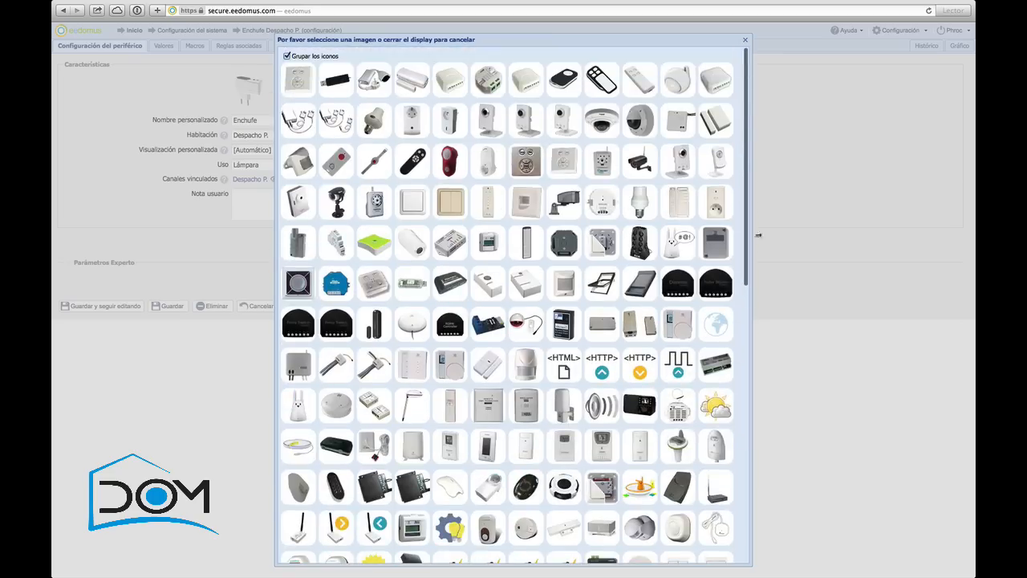
Leave the image selection without choosing a picture and change the peripheral's custom name to "Enchufe dimmer"
{"action": "left_click", "coordinate": [745, 40]}
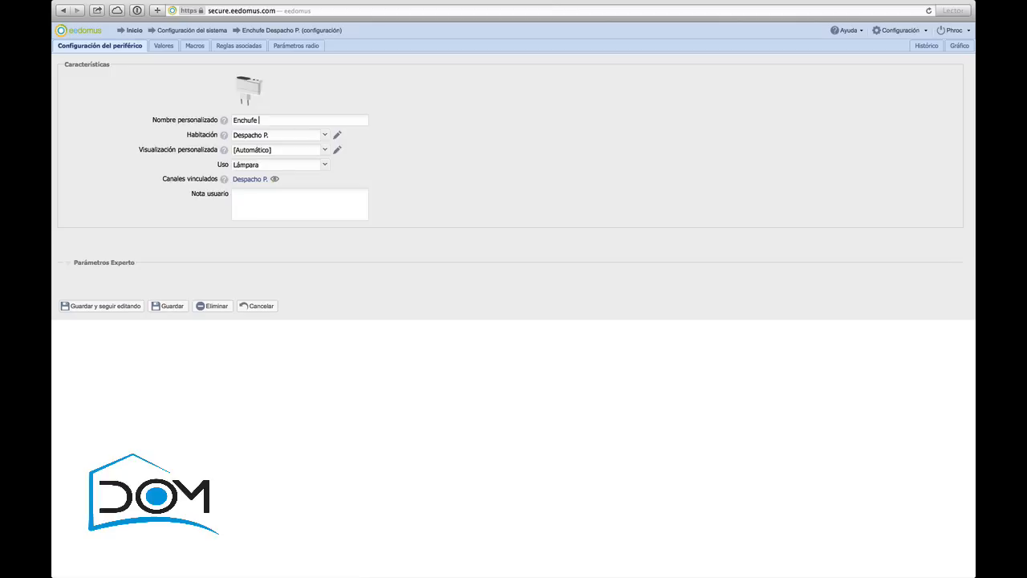
{"action": "type", "text": "dimmer"}
Set the peripheral's room to Escaleras and dismiss the question about applying it to all channels of the device
{"action": "left_click", "coordinate": [301, 139]}
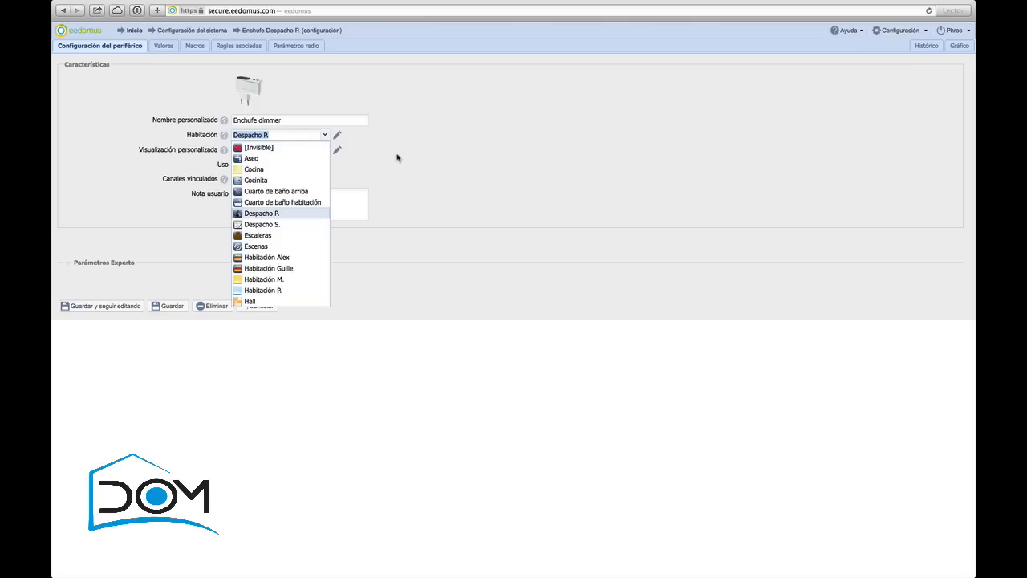
{"action": "left_click", "coordinate": [447, 179]}
{"action": "left_click", "coordinate": [277, 138]}
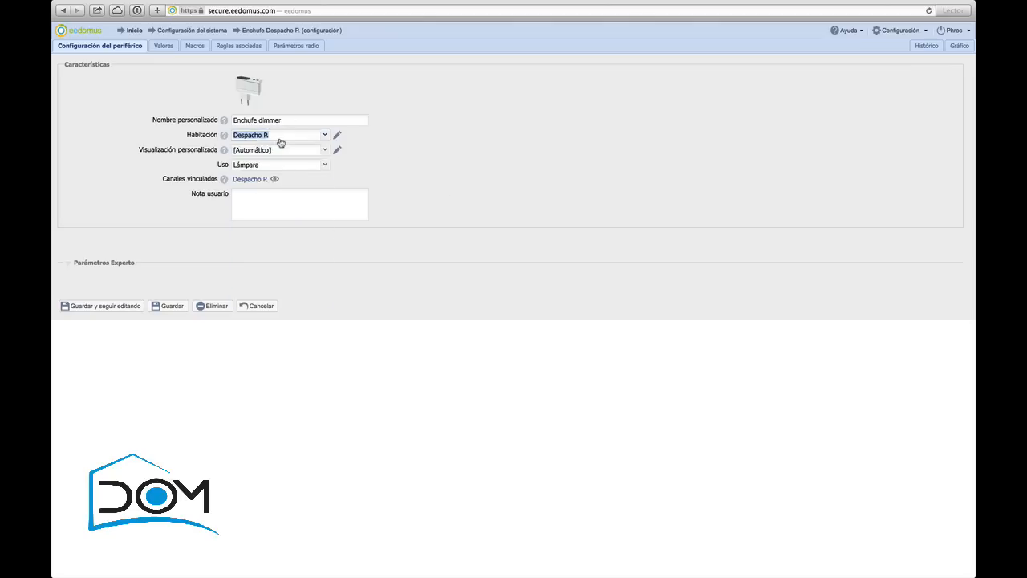
{"action": "left_click", "coordinate": [275, 237]}
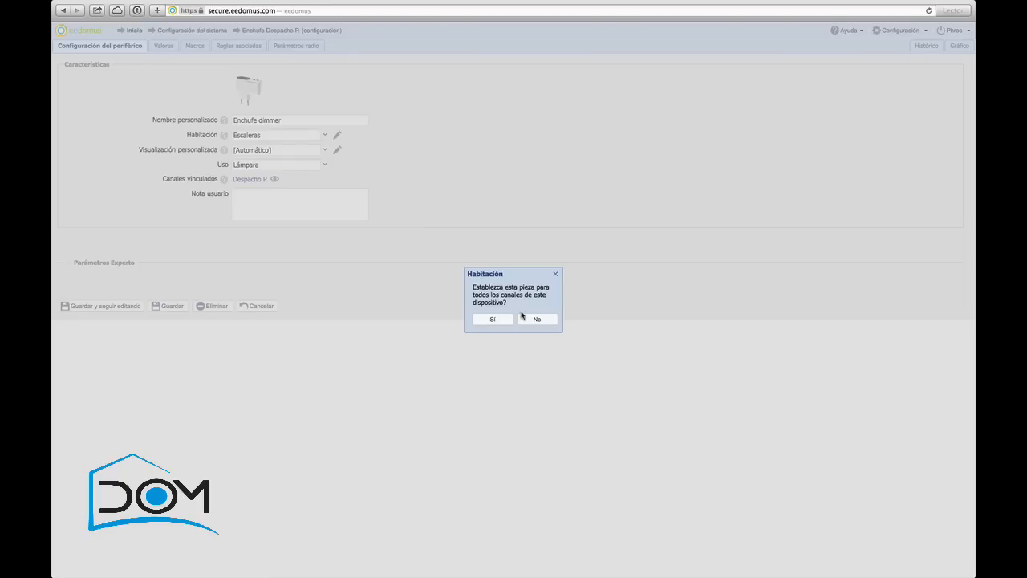
{"action": "left_click", "coordinate": [555, 274]}
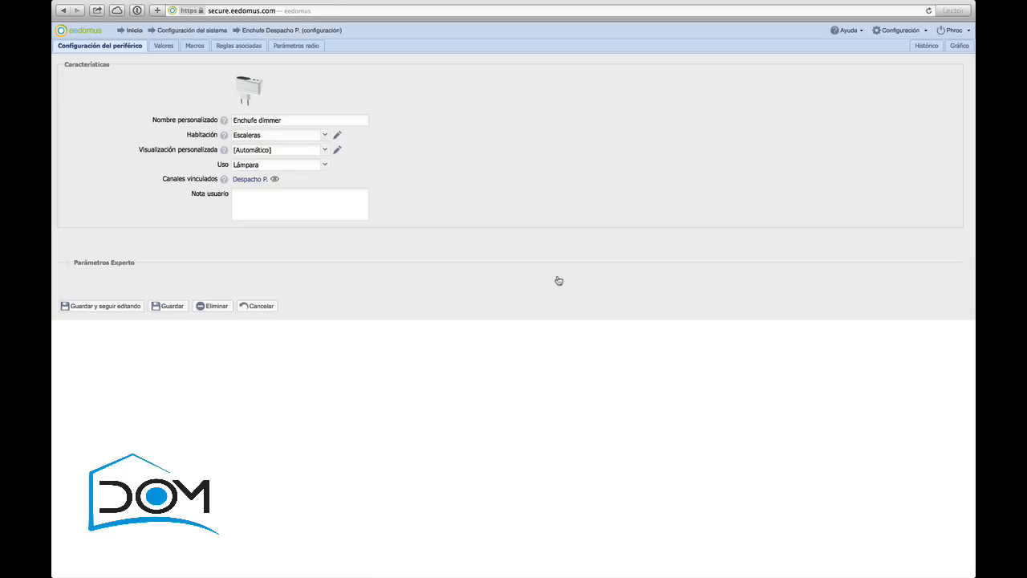
Review the rooms that can be assigned to the peripheral without changing the selection
{"action": "left_click", "coordinate": [312, 137]}
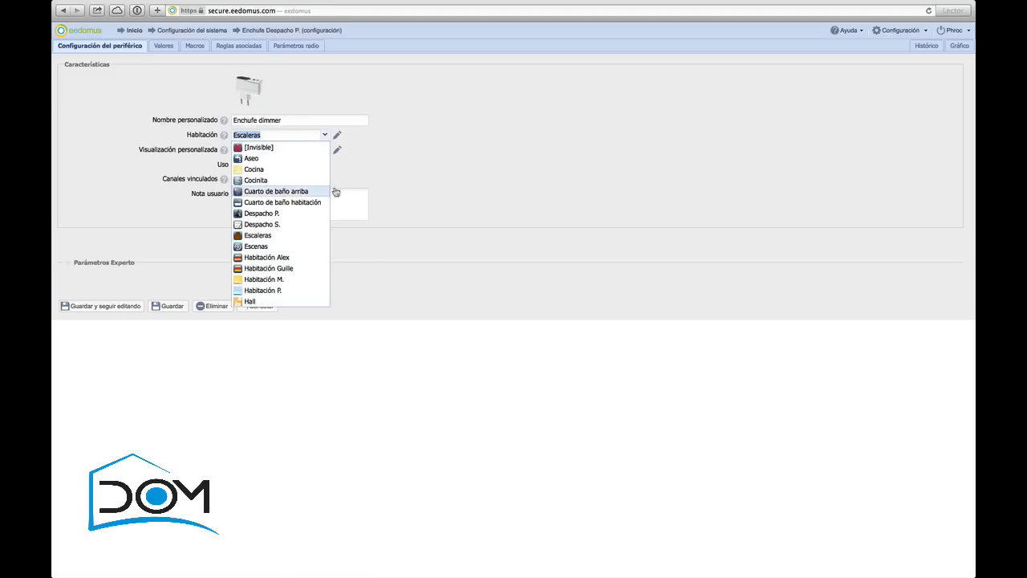
{"action": "left_click", "coordinate": [495, 182]}
{"action": "left_click", "coordinate": [304, 137]}
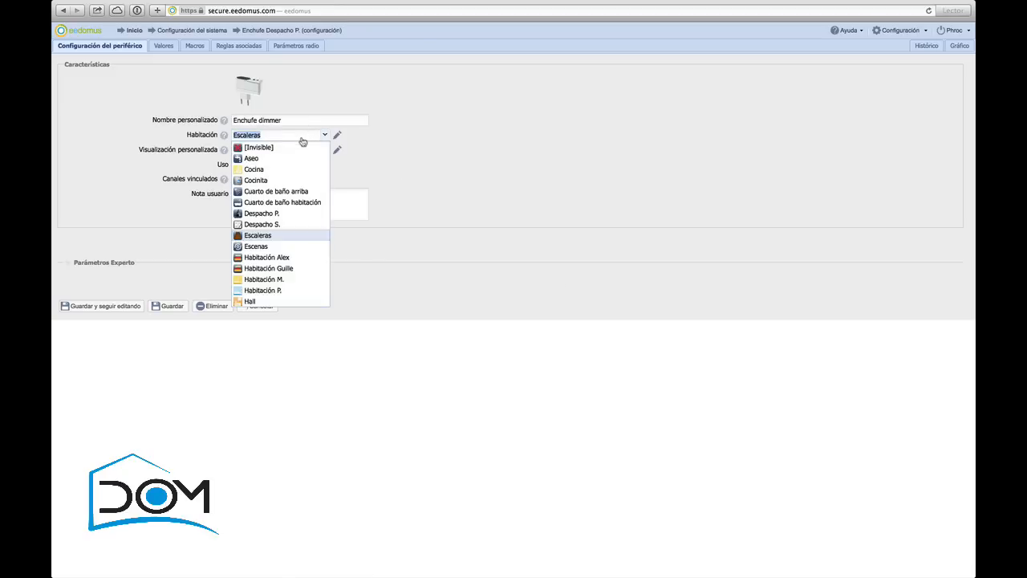
{"action": "left_click", "coordinate": [429, 164]}
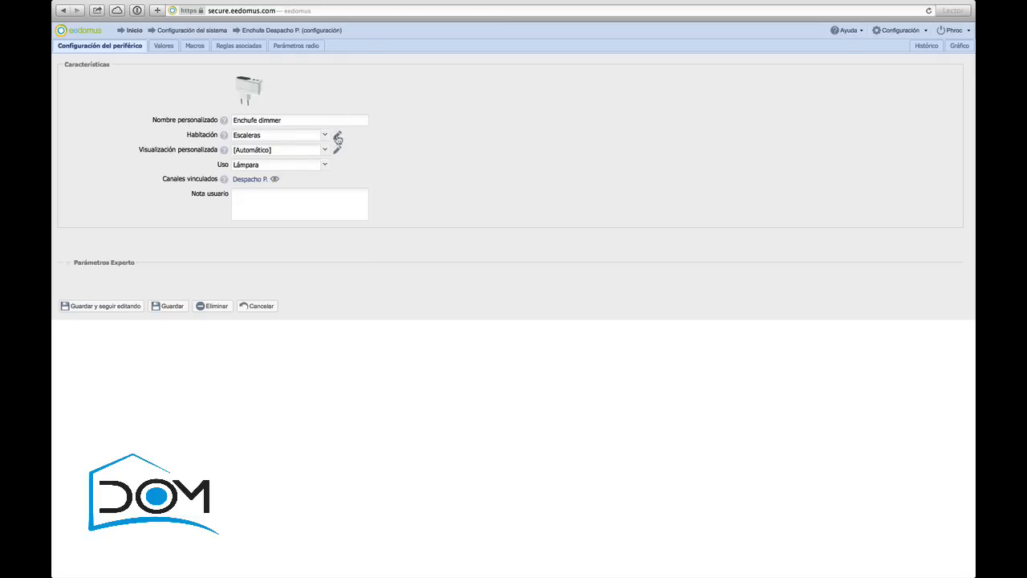
Open the management of rooms and areas and look through the rooms with their images
{"action": "left_click", "coordinate": [338, 138]}
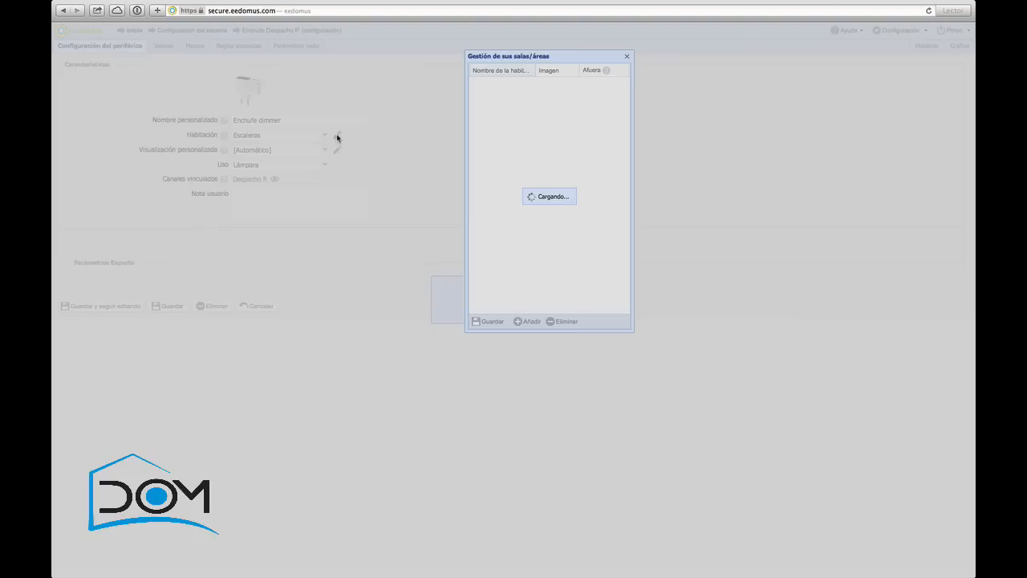
{"action": "scroll", "coordinate": [596, 168], "scroll_direction": "down", "scroll_amount": 3}
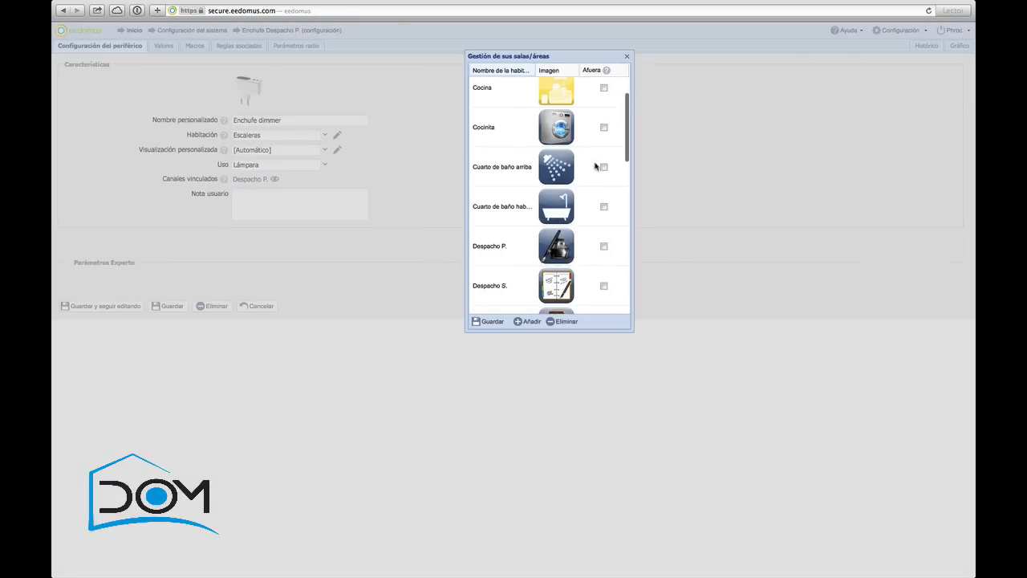
{"action": "scroll", "coordinate": [595, 166], "scroll_direction": "down", "scroll_amount": 4}
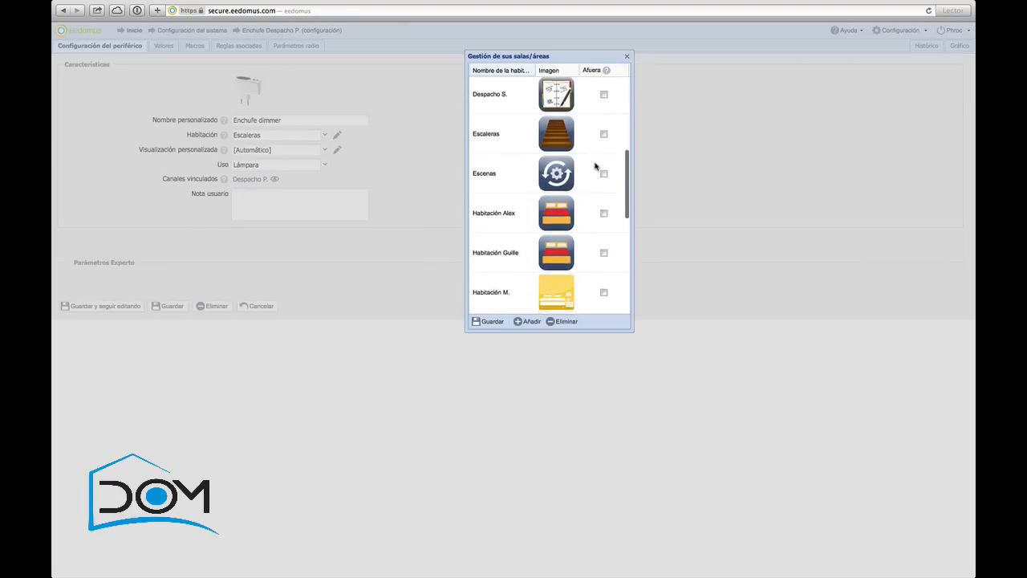
{"action": "scroll", "coordinate": [595, 166], "scroll_direction": "up", "scroll_amount": 6}
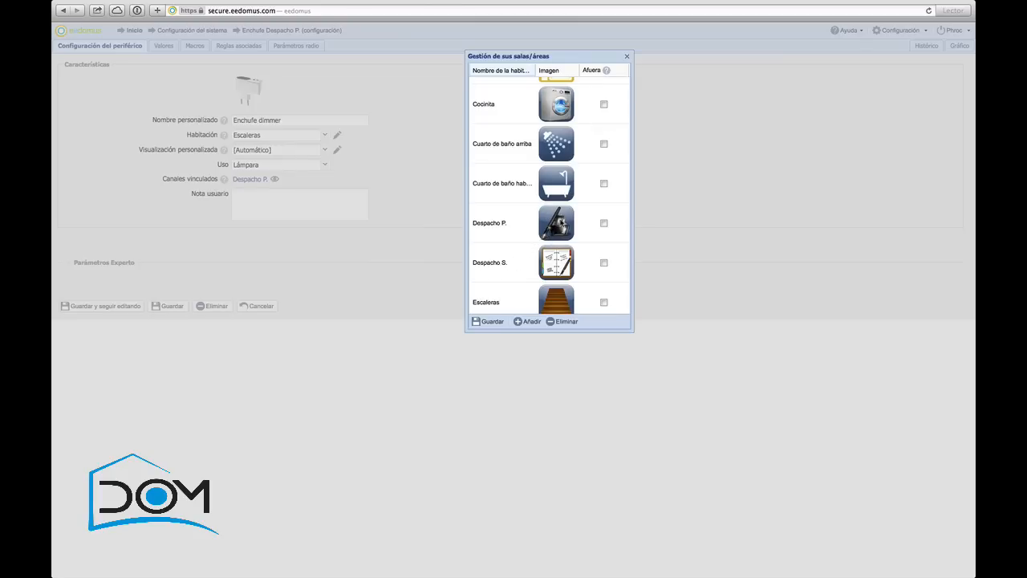
Browse the grouped, ungrouped and personal images available for the Despacho P. room, then close the room management without changes
{"action": "left_click", "coordinate": [556, 228]}
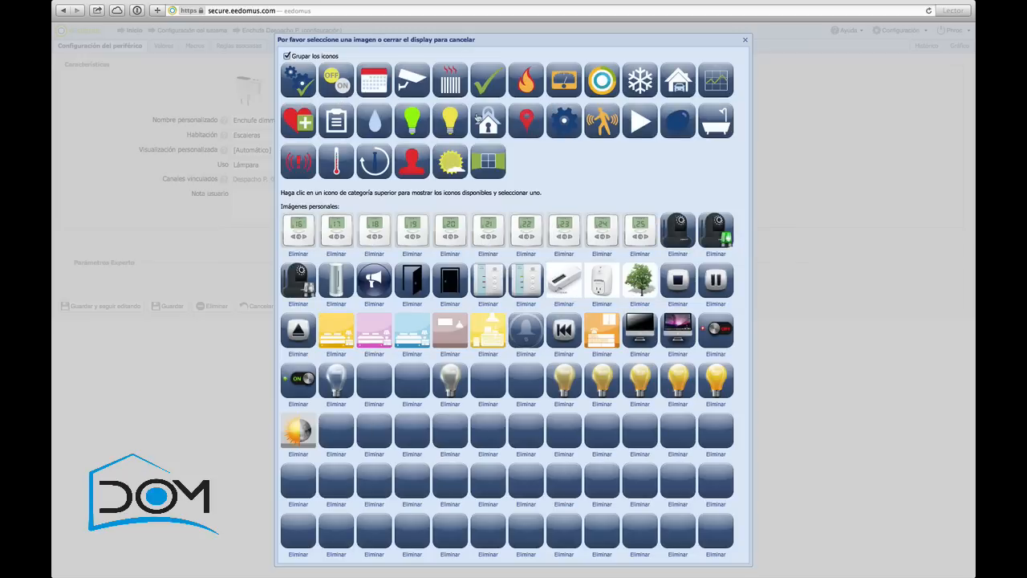
{"action": "left_click", "coordinate": [287, 56]}
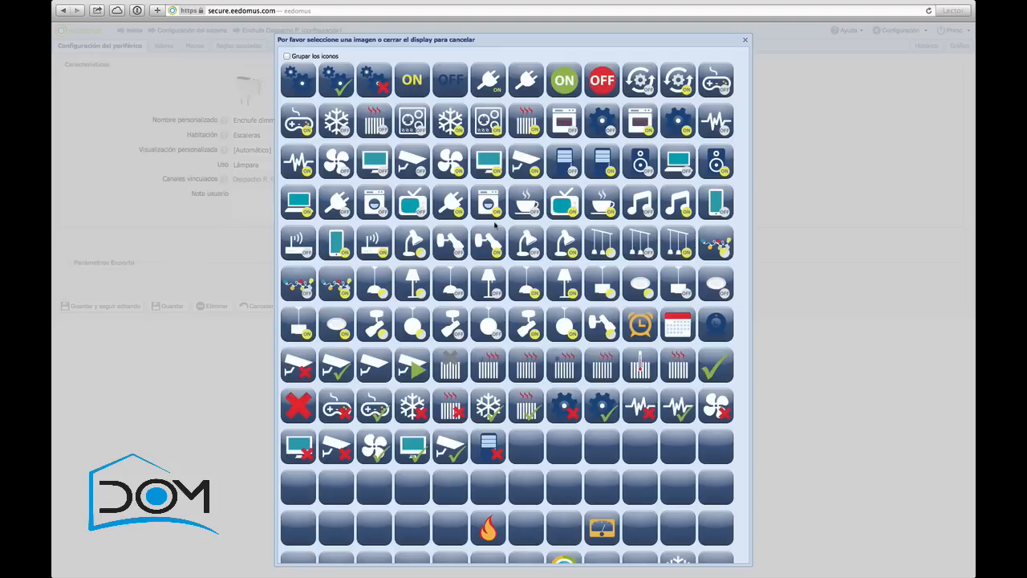
{"action": "left_click", "coordinate": [286, 56]}
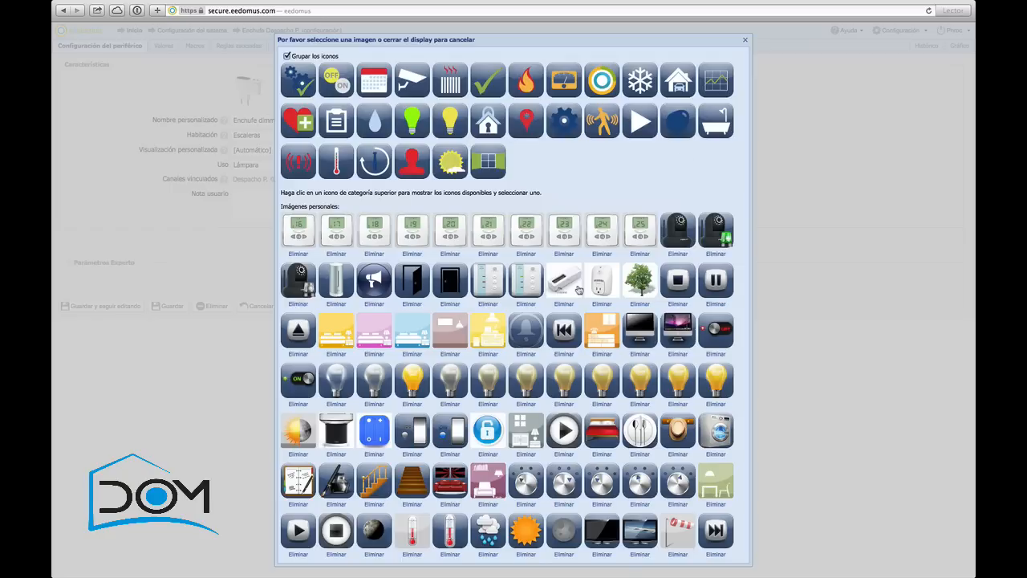
{"action": "scroll", "coordinate": [579, 290], "scroll_direction": "down", "scroll_amount": 1}
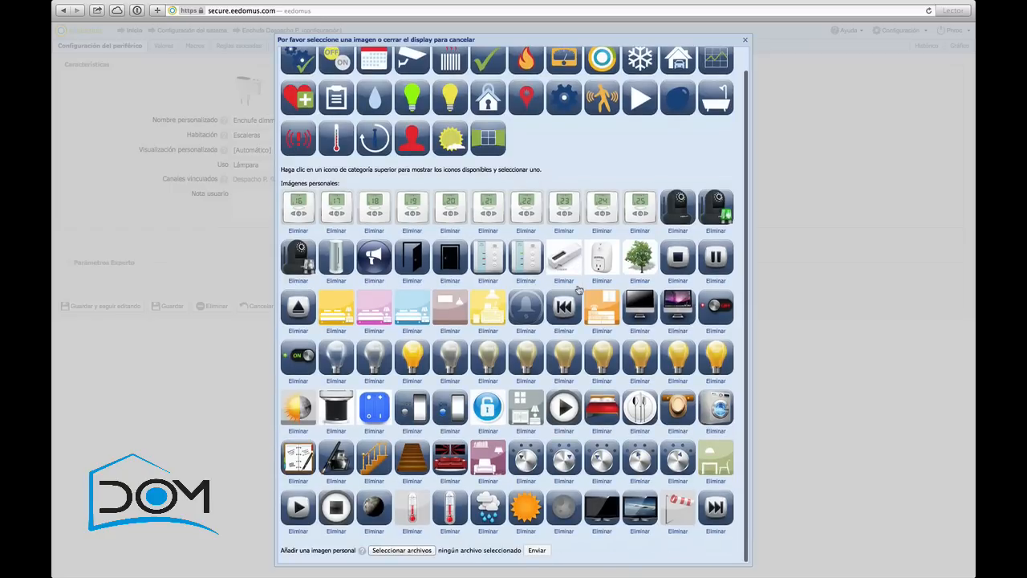
{"action": "left_click", "coordinate": [744, 40]}
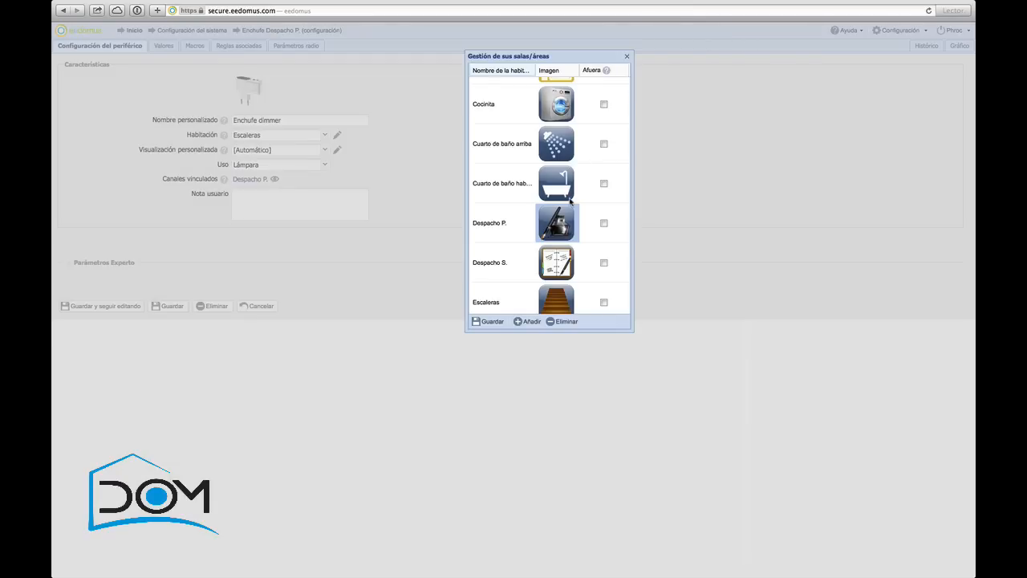
{"action": "scroll", "coordinate": [573, 235], "scroll_direction": "up", "scroll_amount": 1}
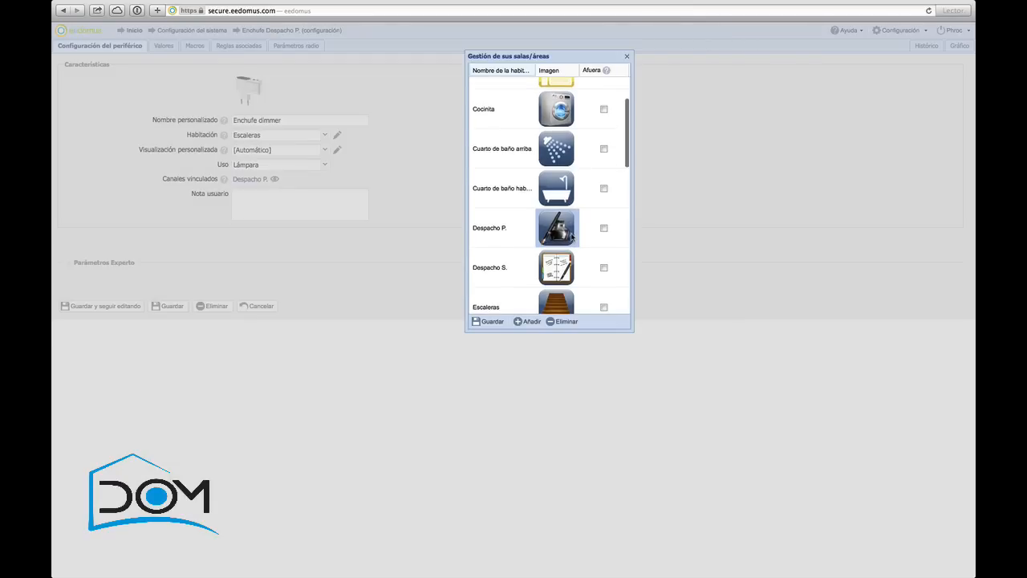
{"action": "left_click", "coordinate": [627, 56]}
Set the peripheral's room to Despacho P. and apply it to all channels of the device
{"action": "left_click", "coordinate": [277, 138]}
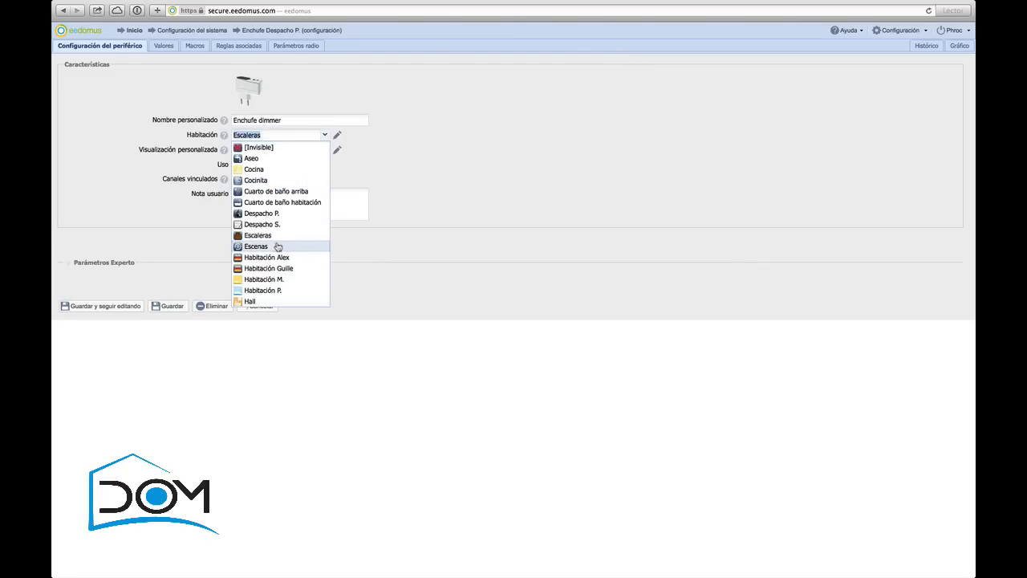
{"action": "scroll", "coordinate": [276, 246], "scroll_direction": "down", "scroll_amount": 2}
{"action": "scroll", "coordinate": [277, 240], "scroll_direction": "up", "scroll_amount": 2}
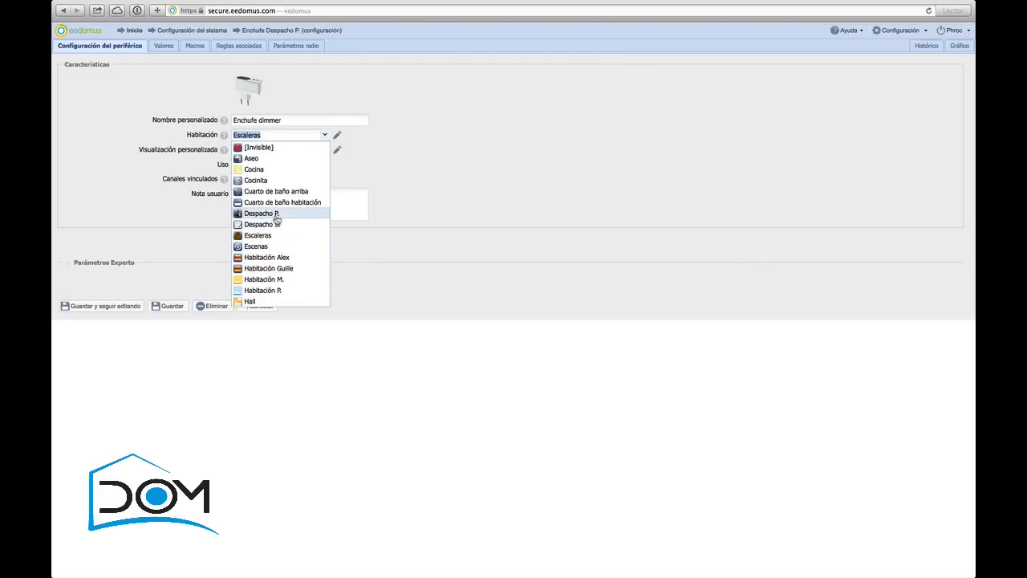
{"action": "left_click", "coordinate": [275, 215]}
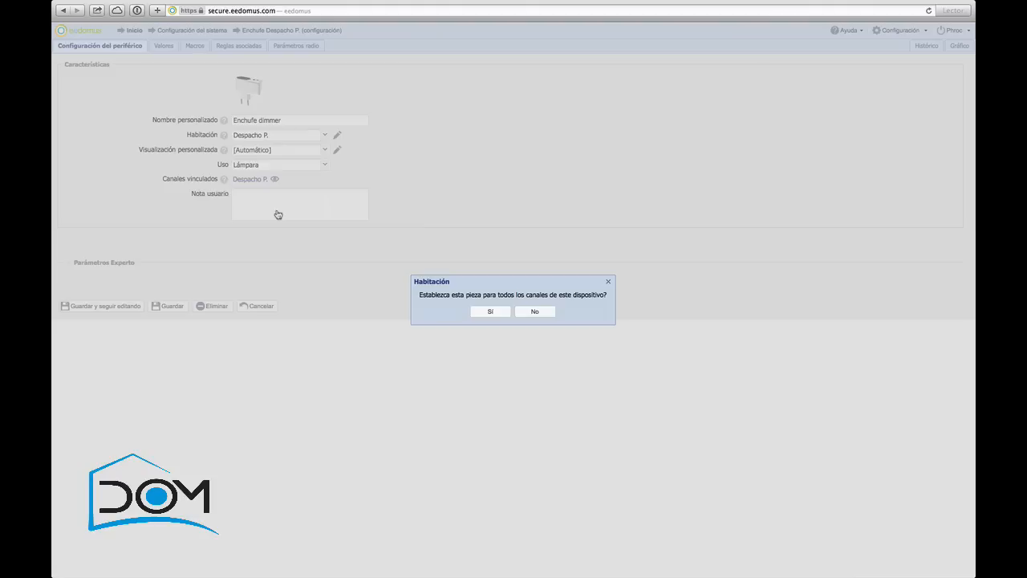
{"action": "left_click", "coordinate": [492, 314]}
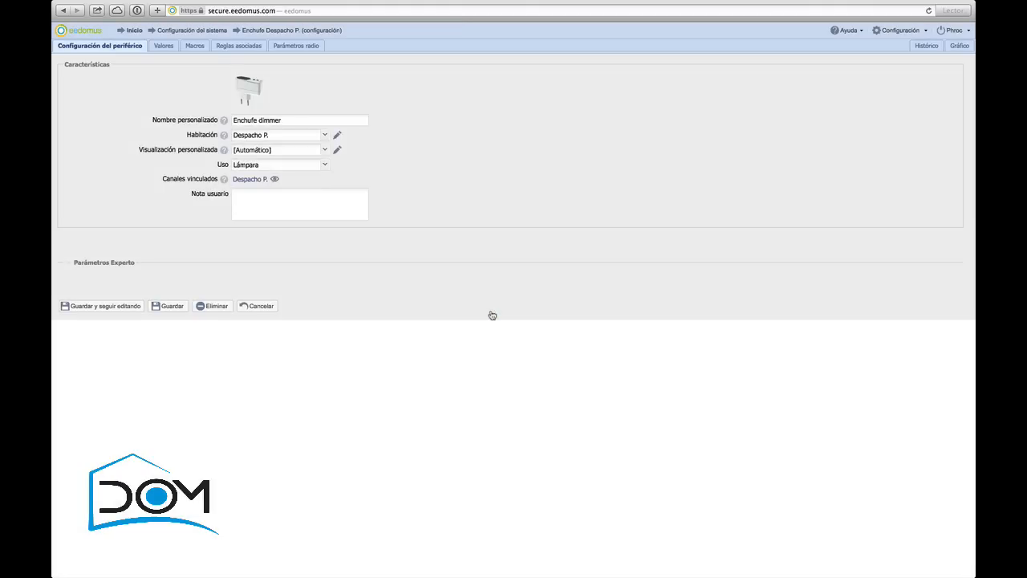
Read the help for the custom display setting and review its Invisible and Automático options
{"action": "left_click", "coordinate": [326, 150]}
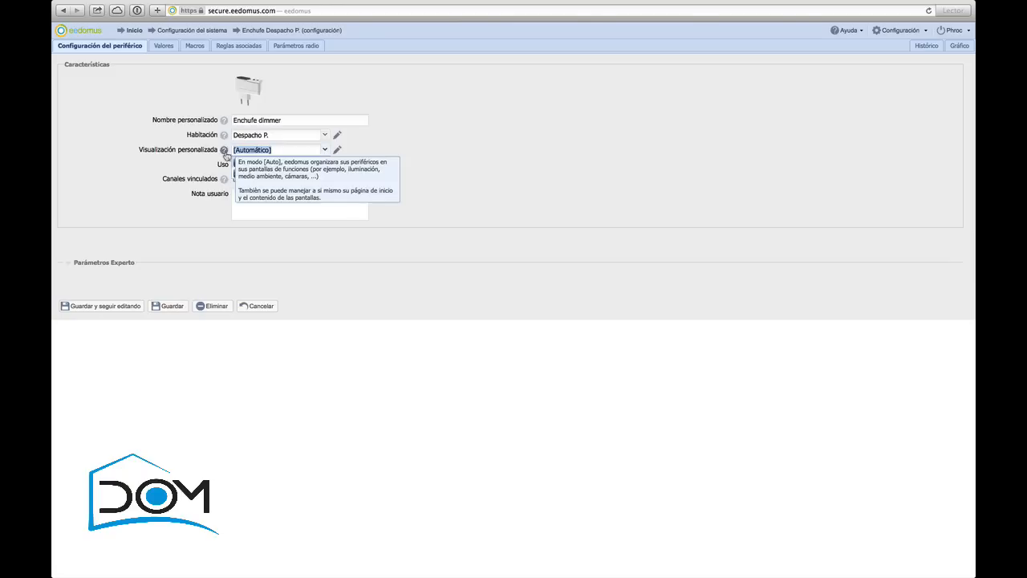
{"action": "left_click", "coordinate": [517, 198]}
{"action": "mouse_move", "coordinate": [224, 152]}
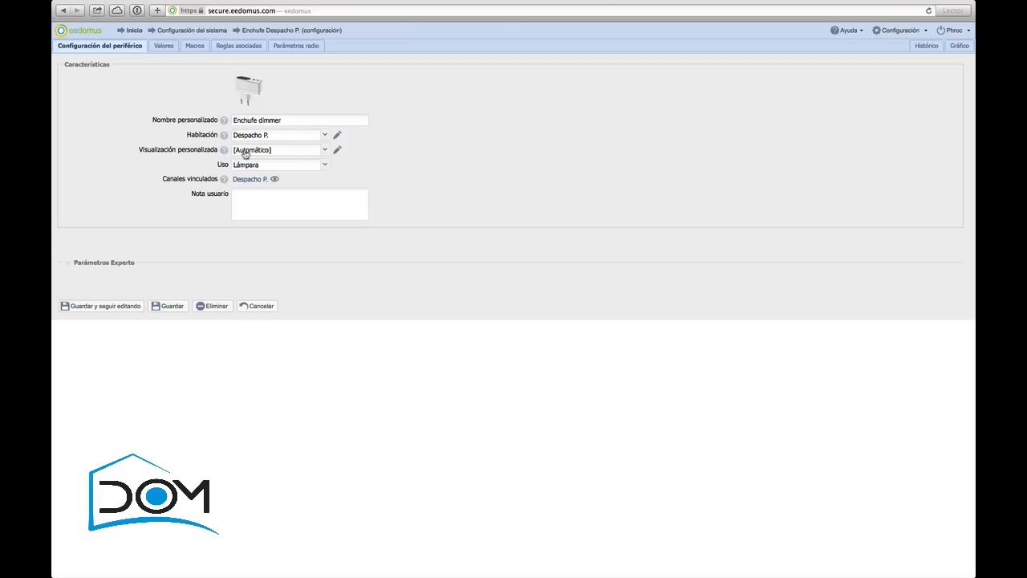
{"action": "left_click", "coordinate": [308, 154]}
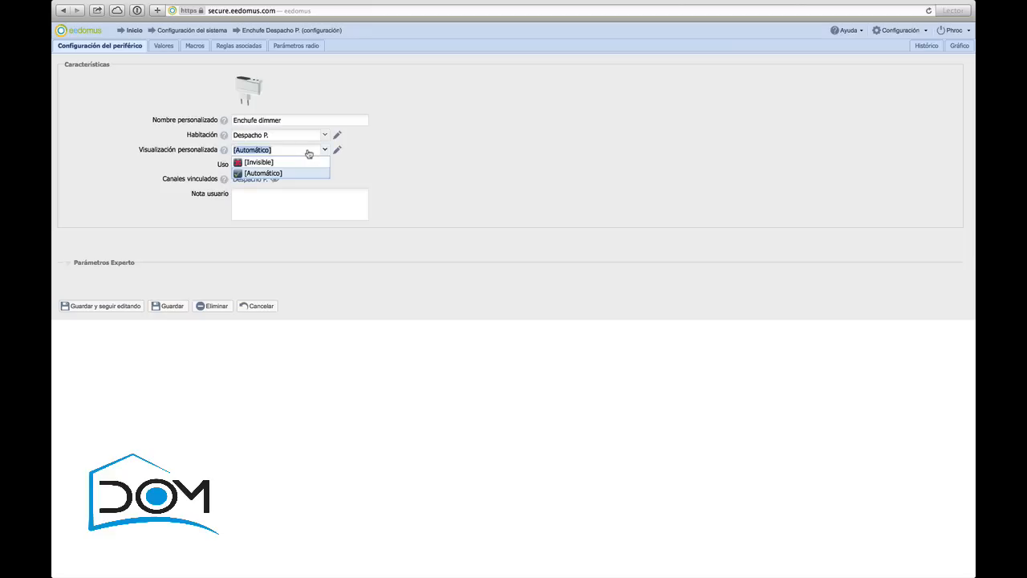
{"action": "left_click", "coordinate": [493, 173]}
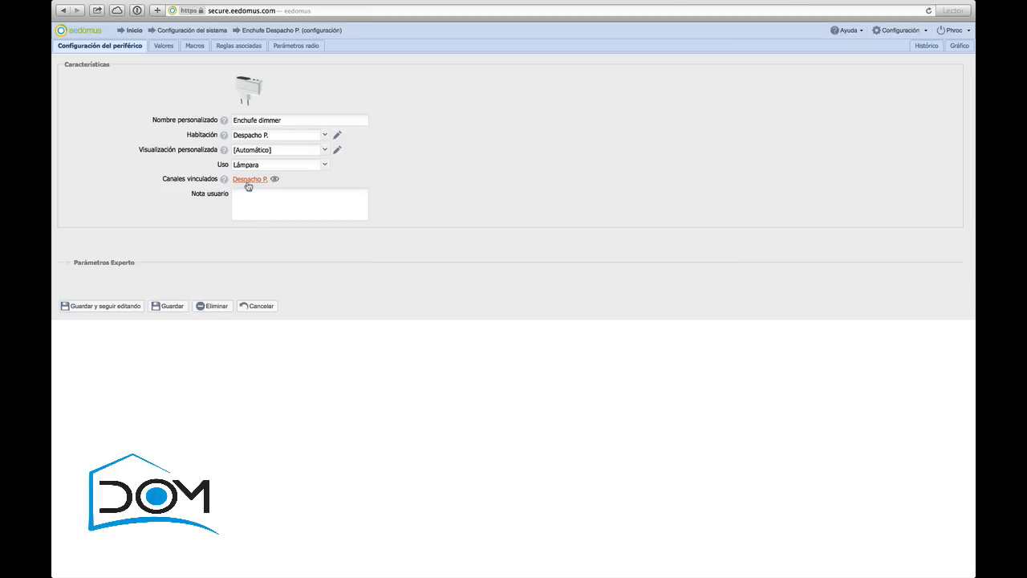
Expand the Parámetros Experto section and review the options for status, no-communication alert and polling frequency
{"action": "left_click", "coordinate": [68, 264]}
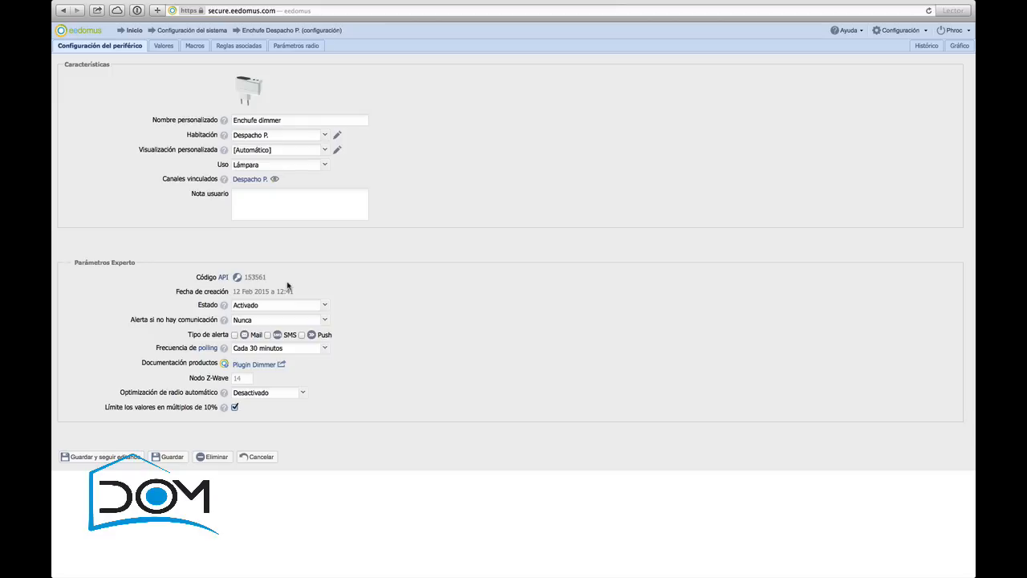
{"action": "left_click", "coordinate": [326, 306]}
{"action": "left_click", "coordinate": [453, 305]}
{"action": "left_click", "coordinate": [325, 321]}
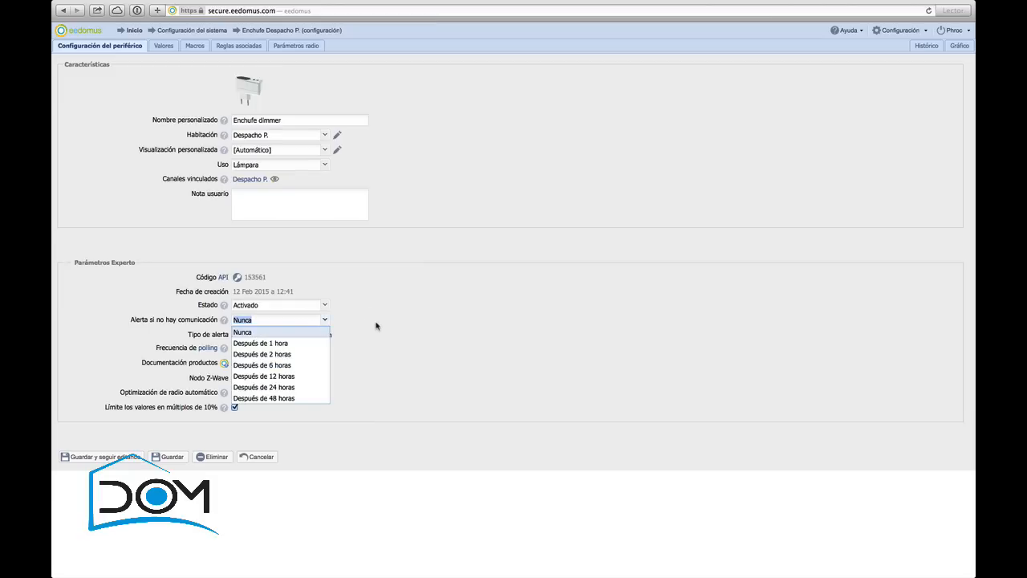
{"action": "left_click", "coordinate": [429, 342]}
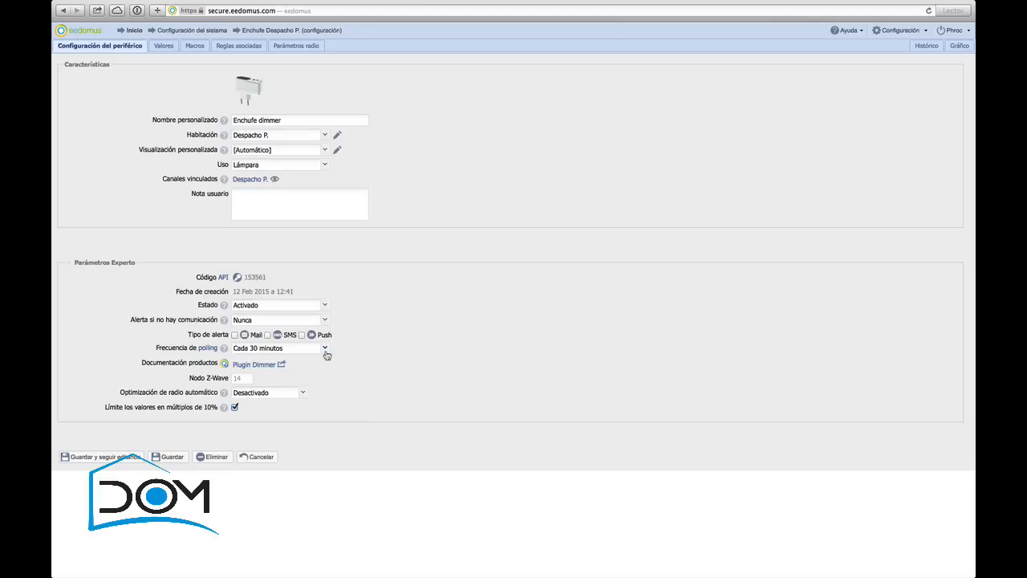
{"action": "left_click", "coordinate": [325, 348]}
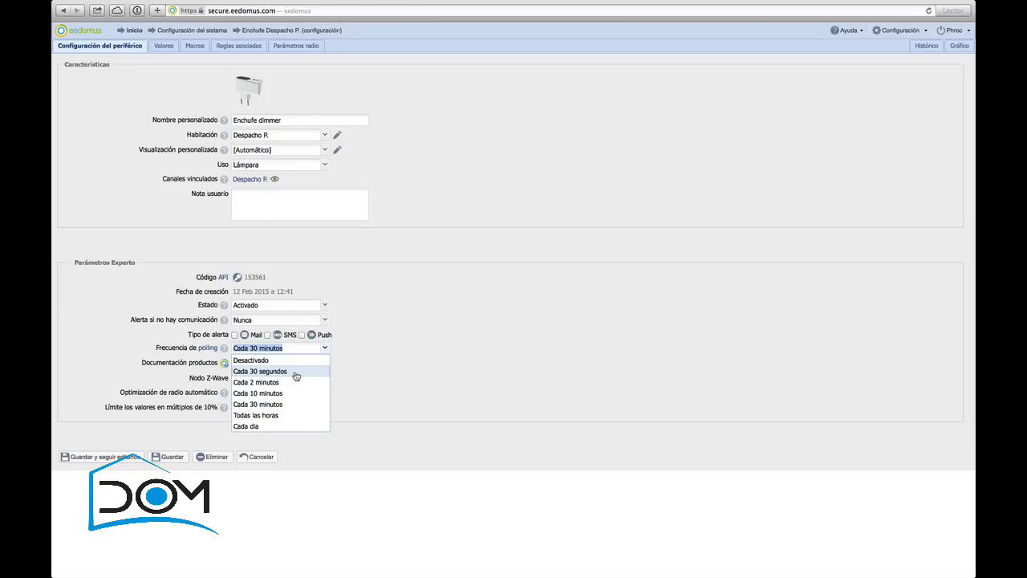
{"action": "left_click", "coordinate": [424, 367]}
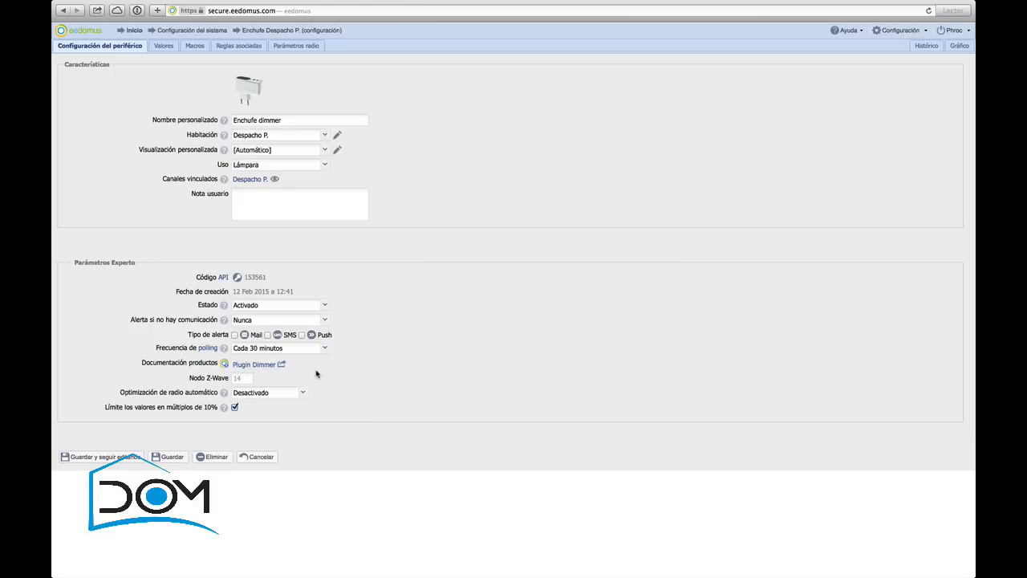
Consult the Plugin Dimmer product documentation, then review the automatic radio optimization options in the peripheral's configuration
{"action": "left_click", "coordinate": [248, 365]}
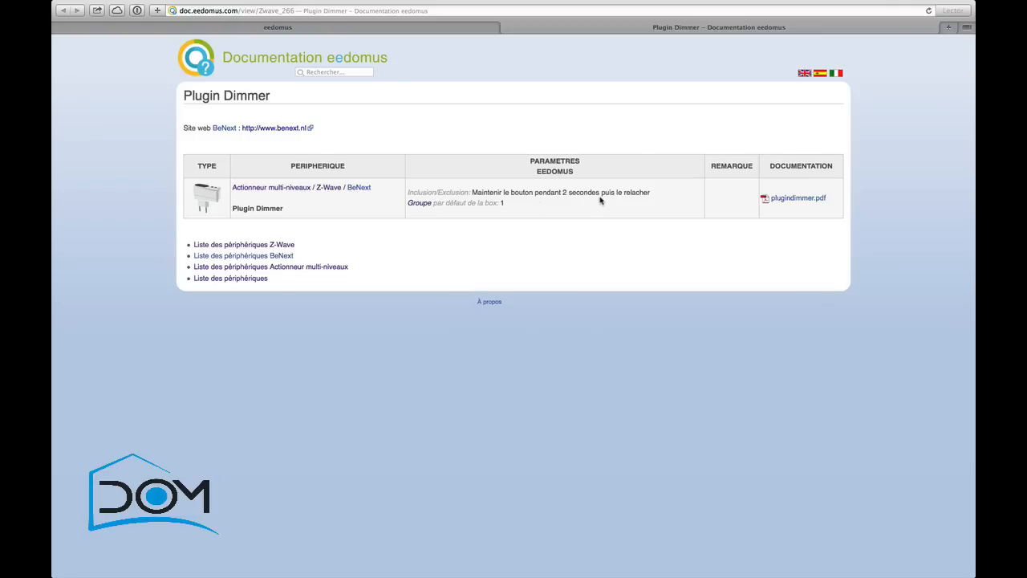
{"action": "left_click", "coordinate": [497, 26]}
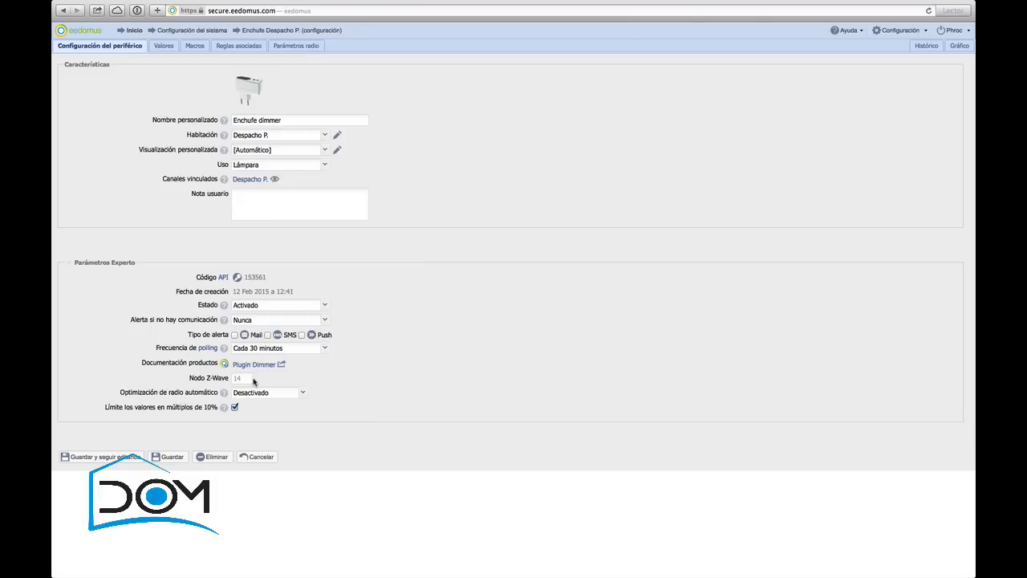
{"action": "left_click", "coordinate": [296, 397]}
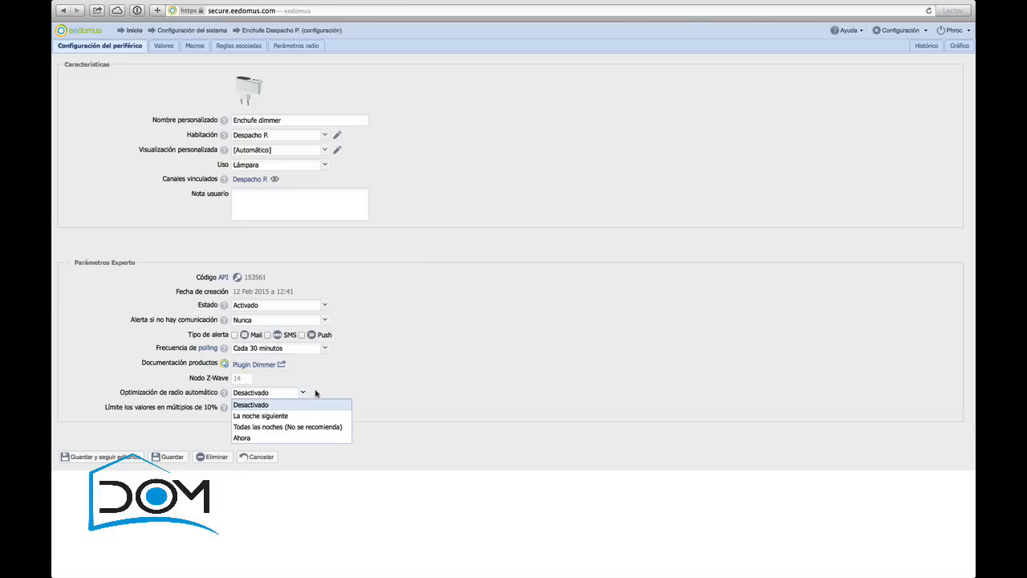
{"action": "left_click", "coordinate": [360, 386]}
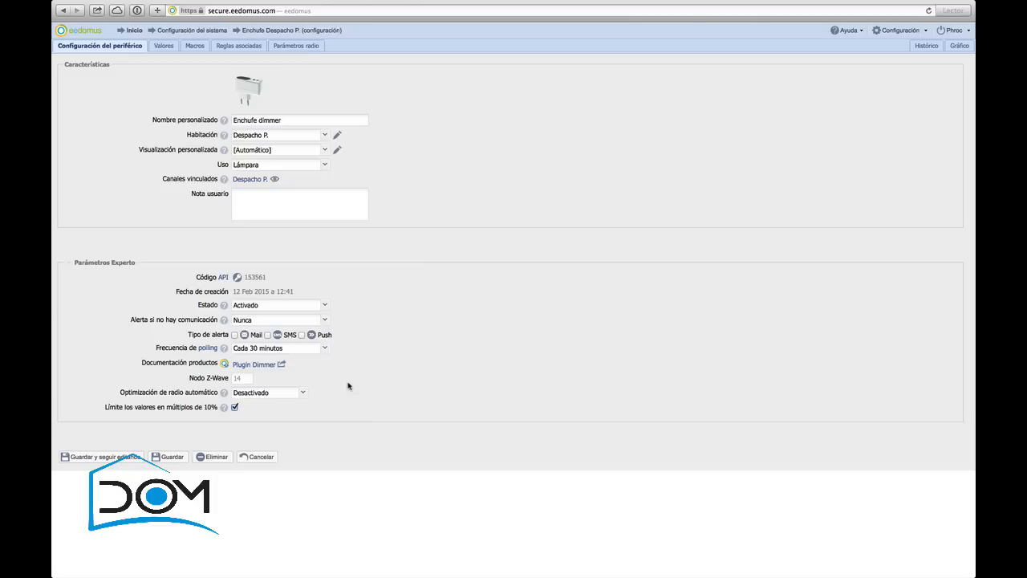
Review the automatic radio optimization choices again and collapse the Parámetros Experto section
{"action": "left_click", "coordinate": [289, 394]}
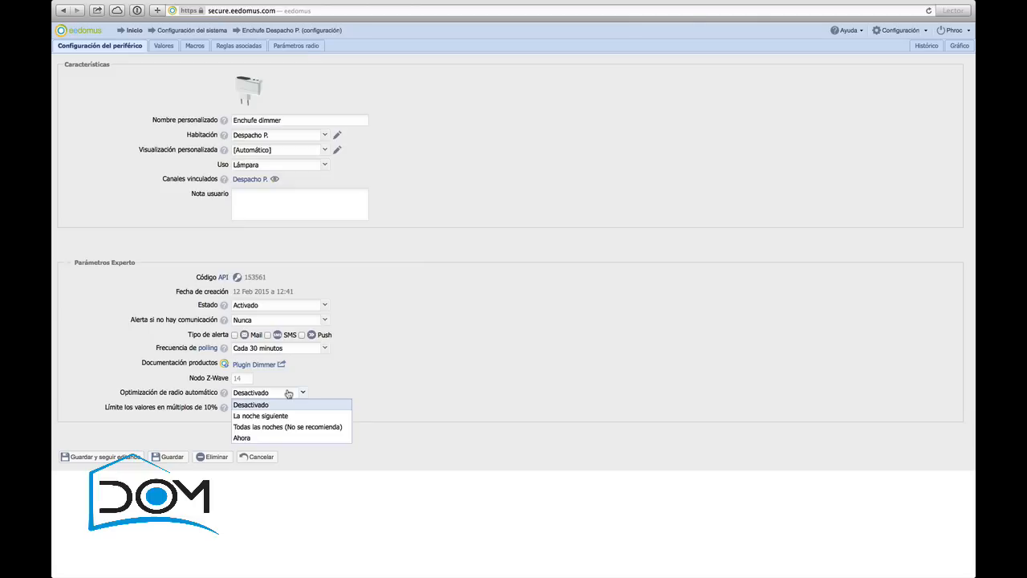
{"action": "left_click", "coordinate": [427, 393]}
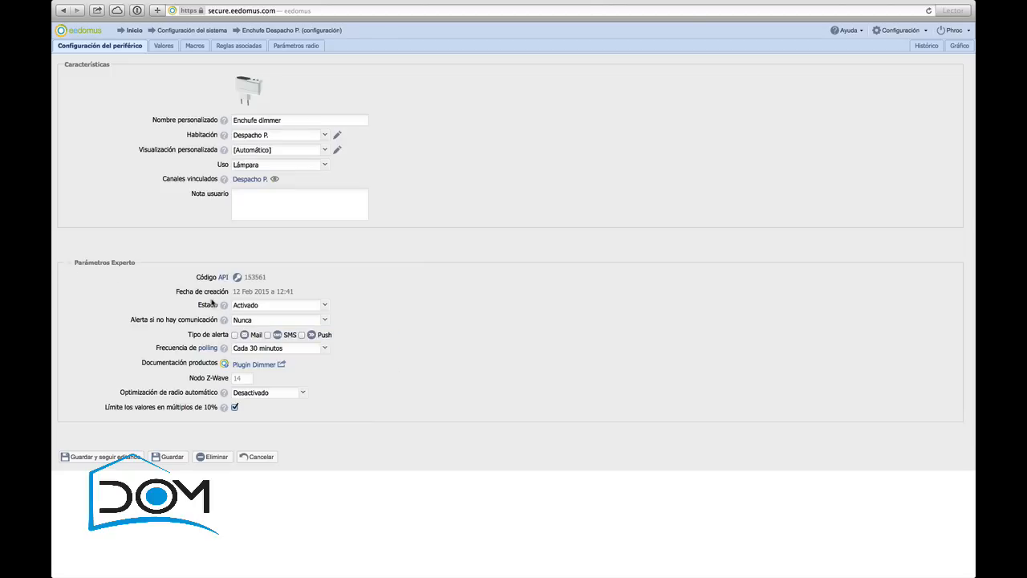
{"action": "left_click", "coordinate": [69, 266]}
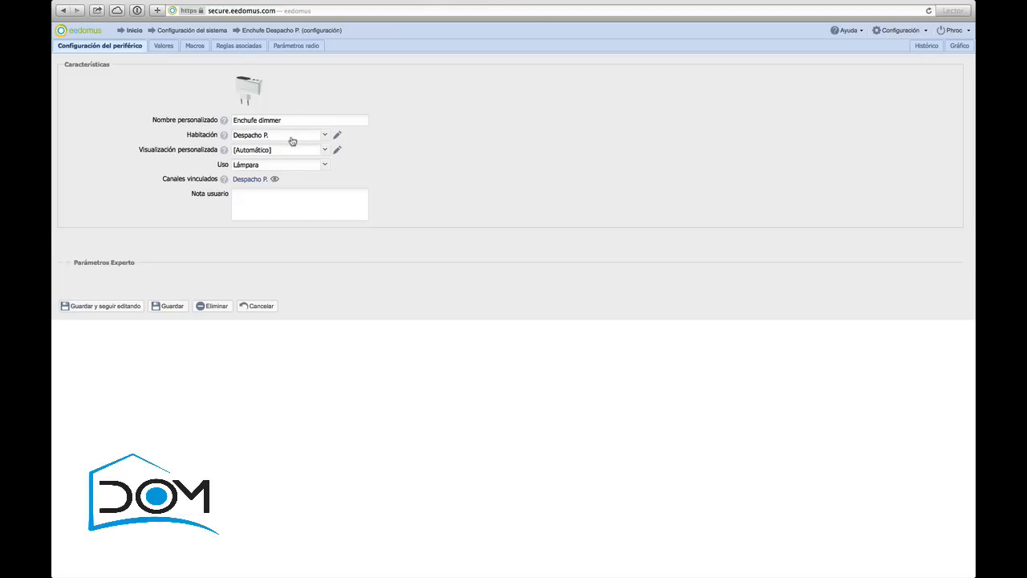
Review the Uso options of the Enchufe dimmer, keep Lámpara, and save the configuration while continuing to edit
{"action": "left_click", "coordinate": [327, 168]}
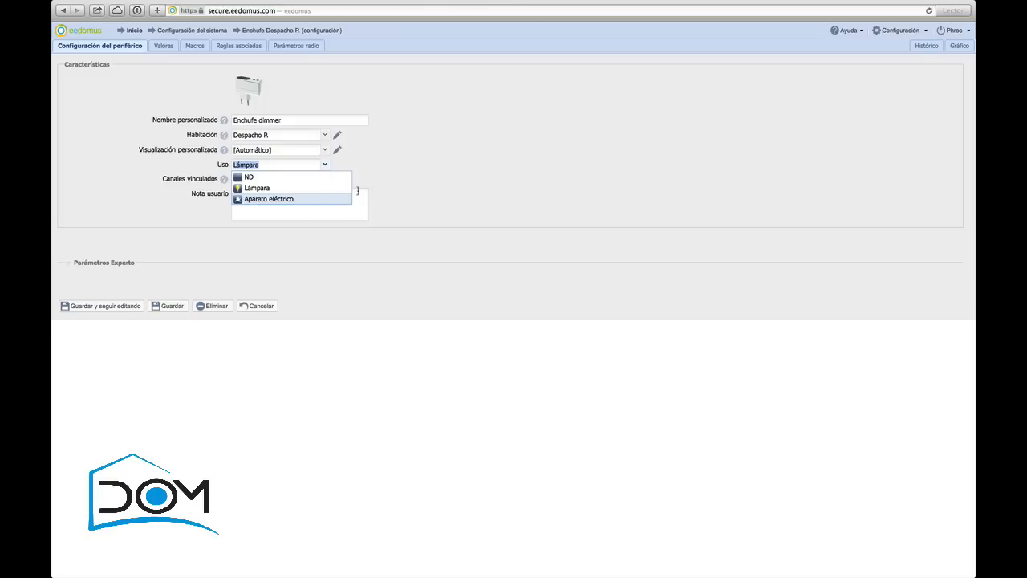
{"action": "left_click", "coordinate": [426, 182]}
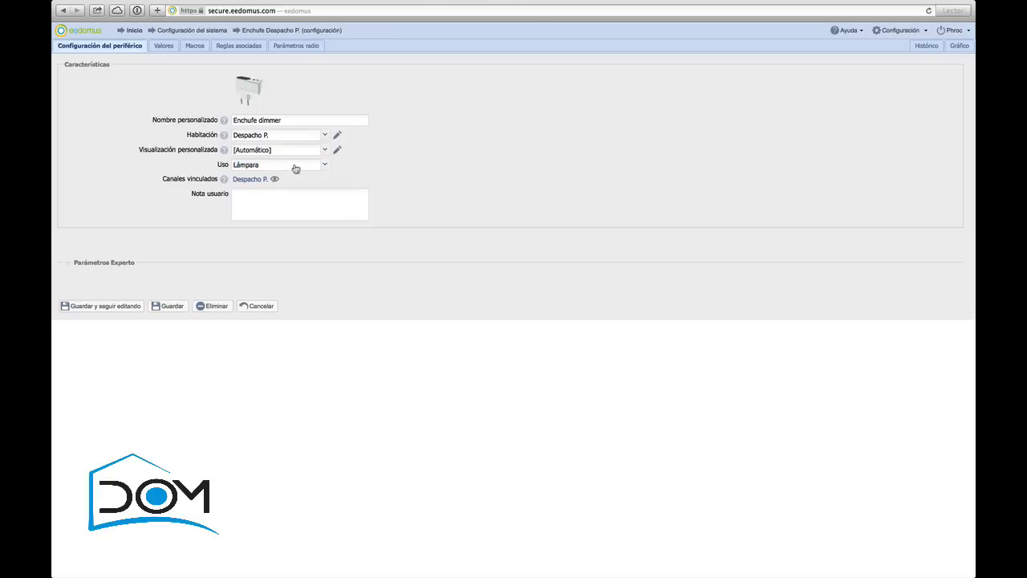
{"action": "left_click", "coordinate": [296, 166]}
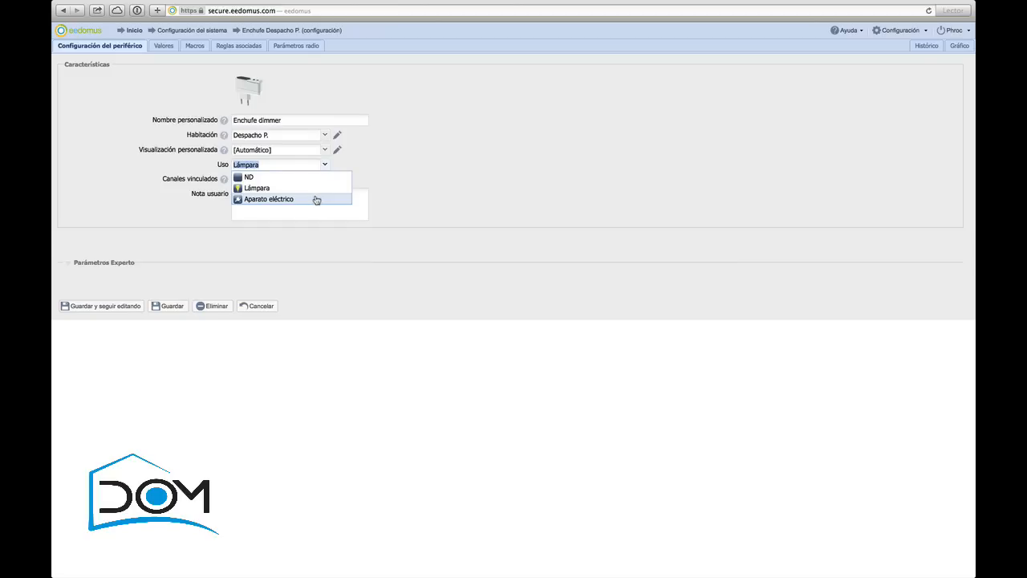
{"action": "left_click", "coordinate": [540, 194]}
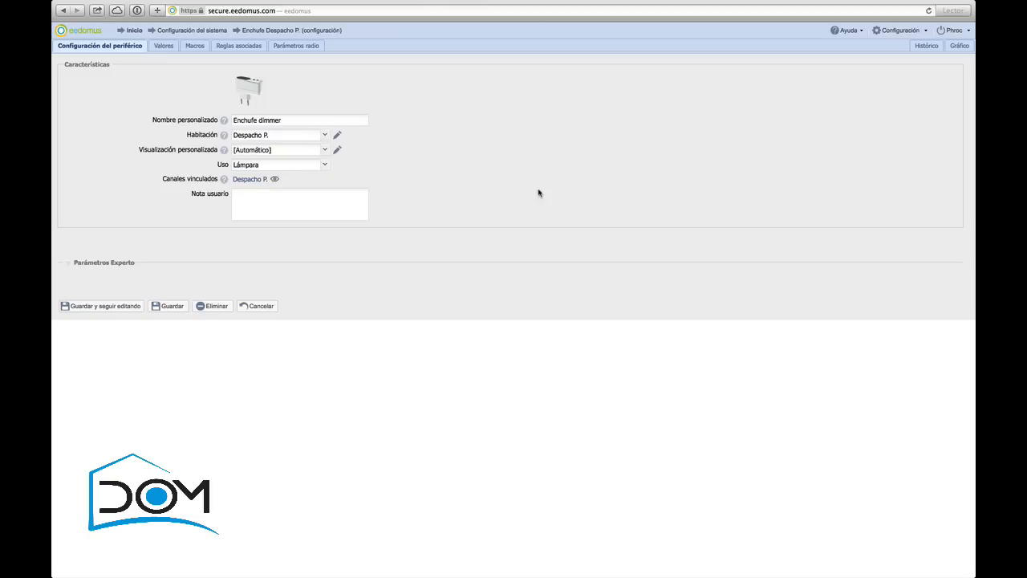
{"action": "left_click", "coordinate": [122, 307]}
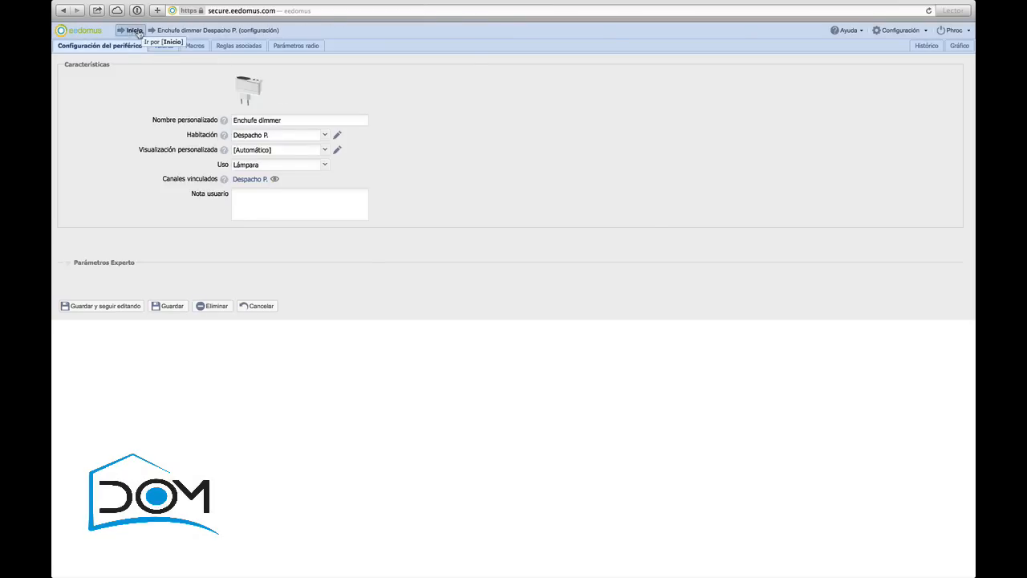
Browse the Despacho P., Iluminación and Técnico pages from the home page to check where the Enchufe dimmer is listed
{"action": "left_click", "coordinate": [135, 30]}
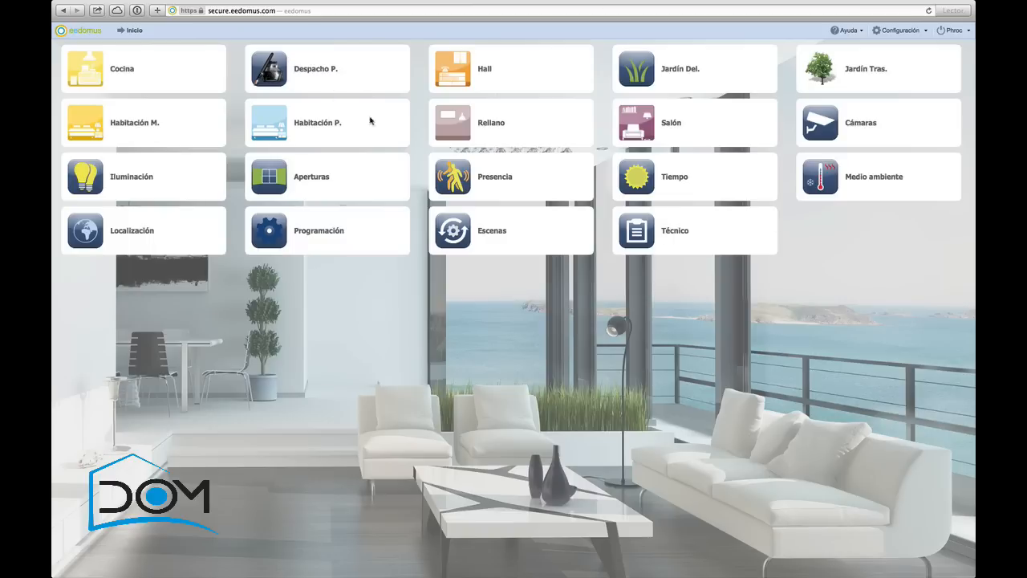
{"action": "left_click", "coordinate": [285, 76]}
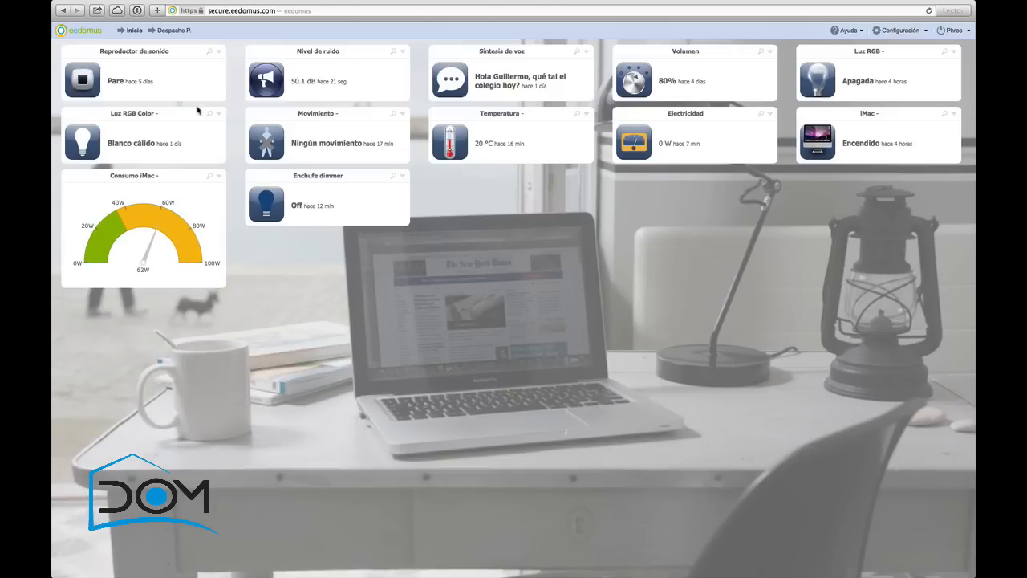
{"action": "left_click", "coordinate": [132, 29]}
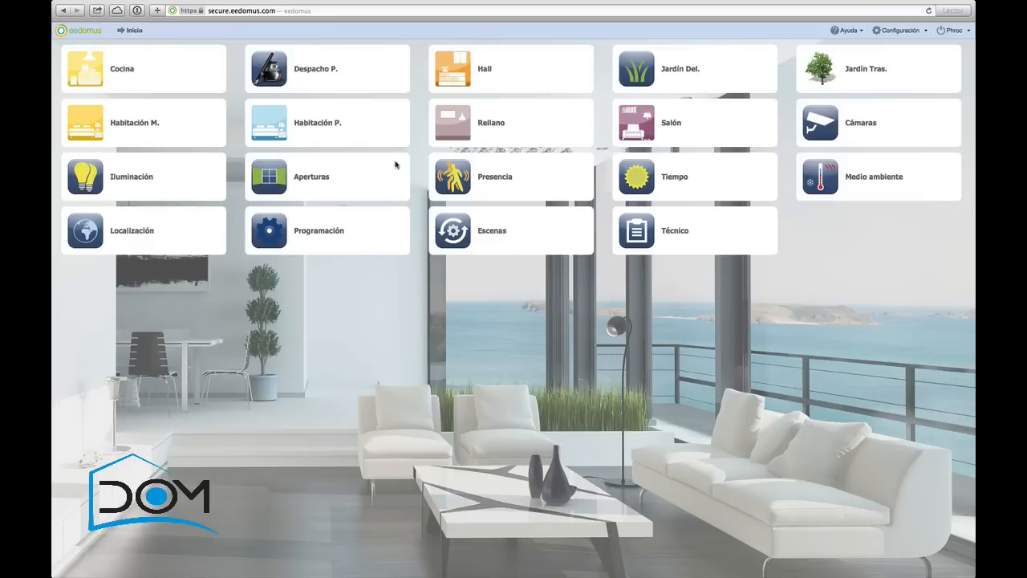
{"action": "left_click", "coordinate": [84, 179]}
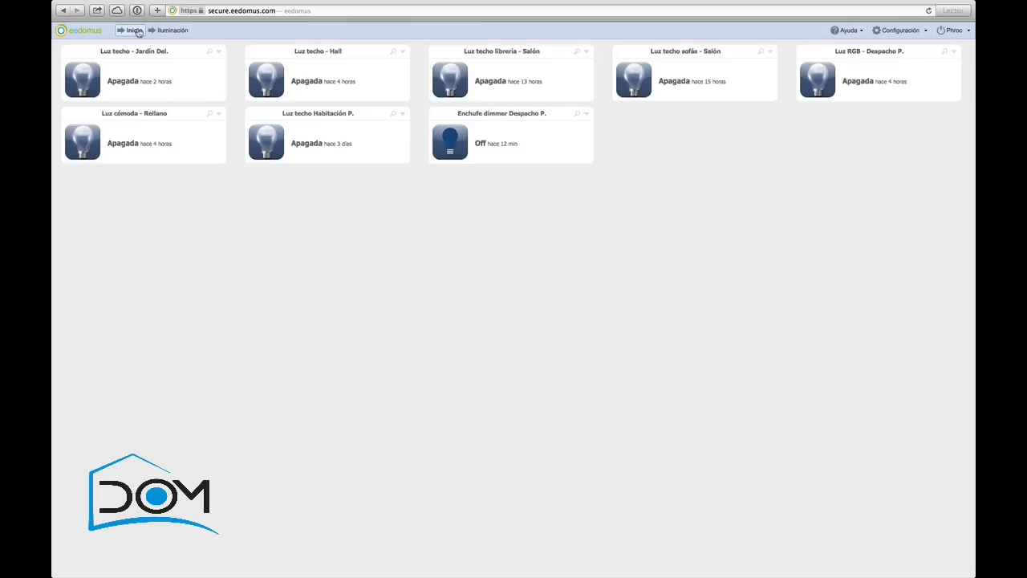
{"action": "left_click", "coordinate": [135, 31]}
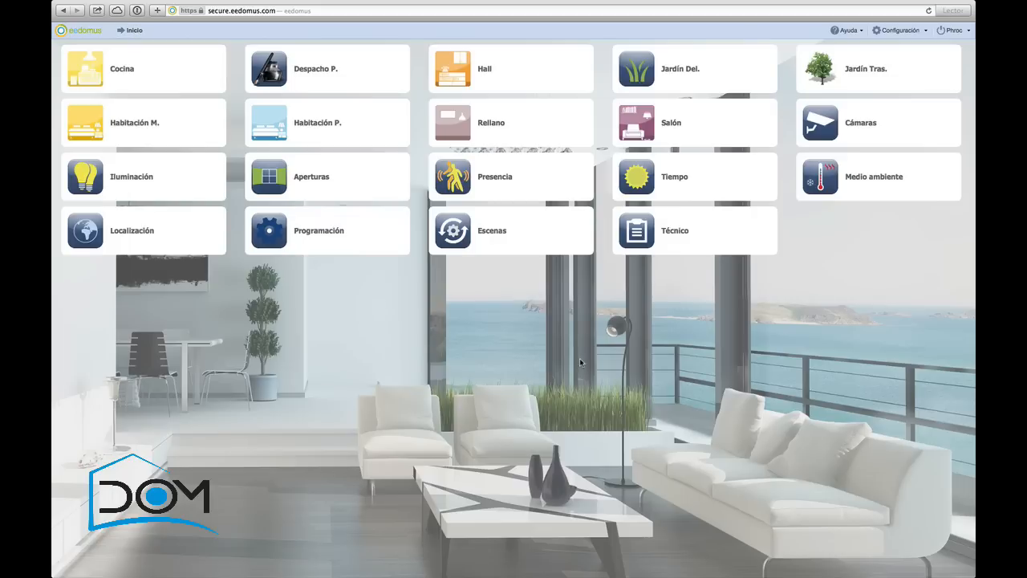
{"action": "left_click", "coordinate": [640, 239]}
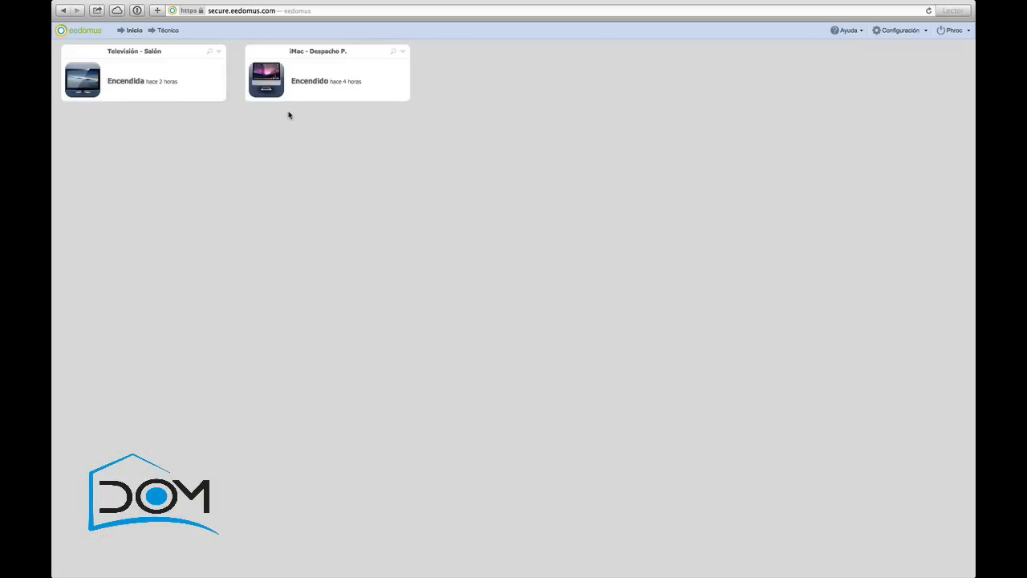
{"action": "left_click", "coordinate": [126, 30]}
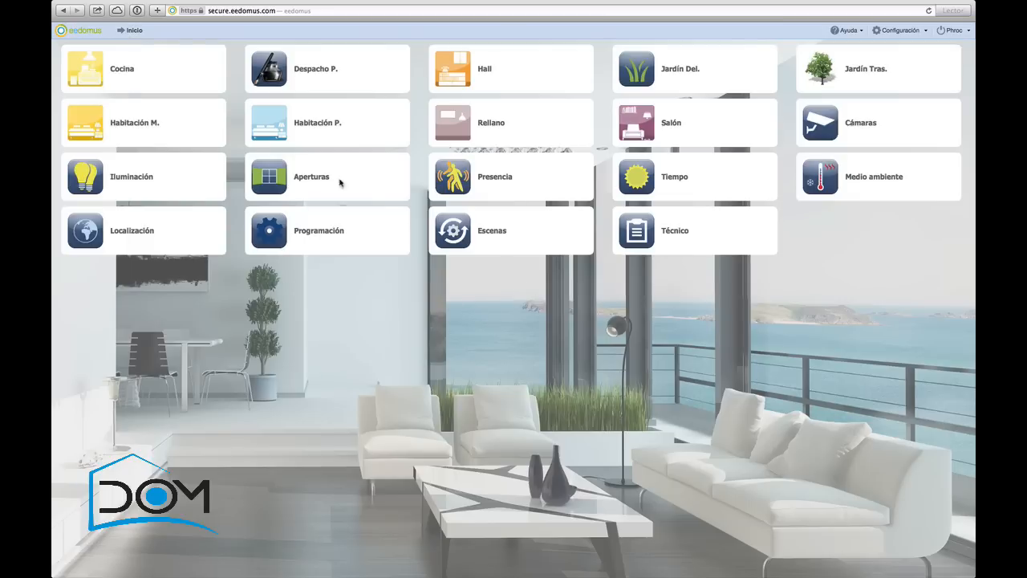
Open the configuration of the Enchufe dimmer from the Despacho P. room and display its possible values
{"action": "left_click", "coordinate": [267, 80]}
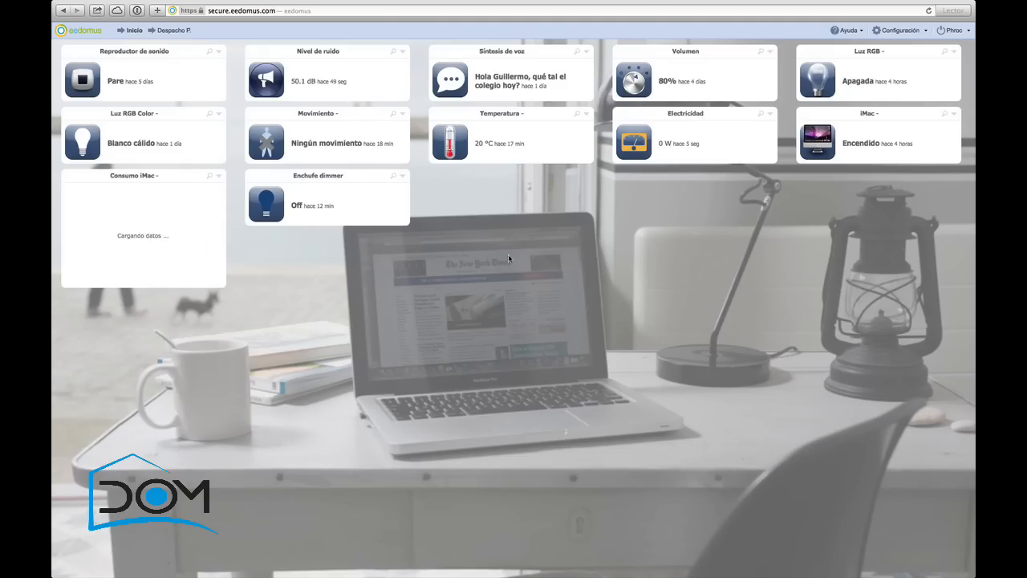
{"action": "left_click", "coordinate": [402, 175]}
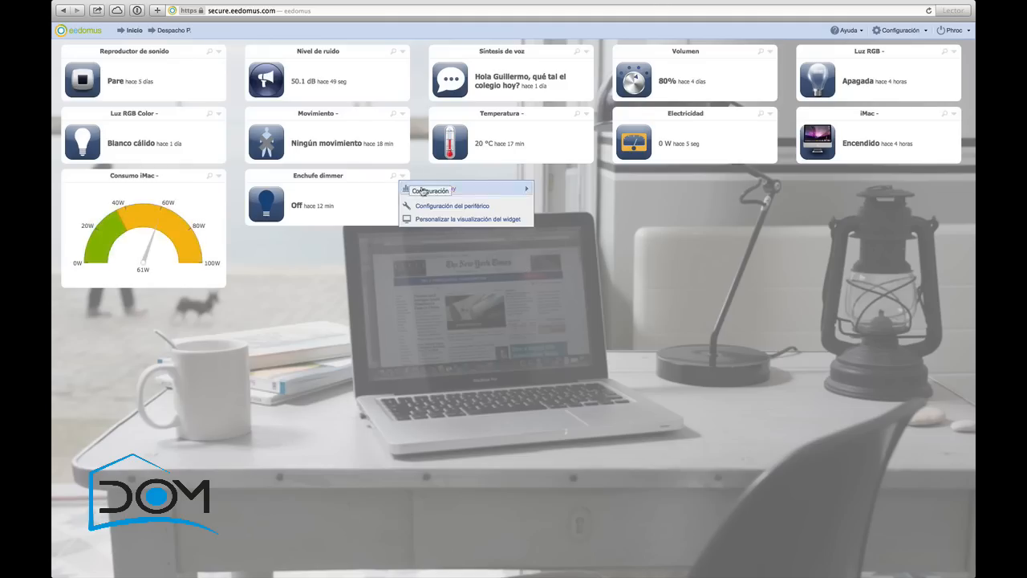
{"action": "left_click", "coordinate": [483, 210]}
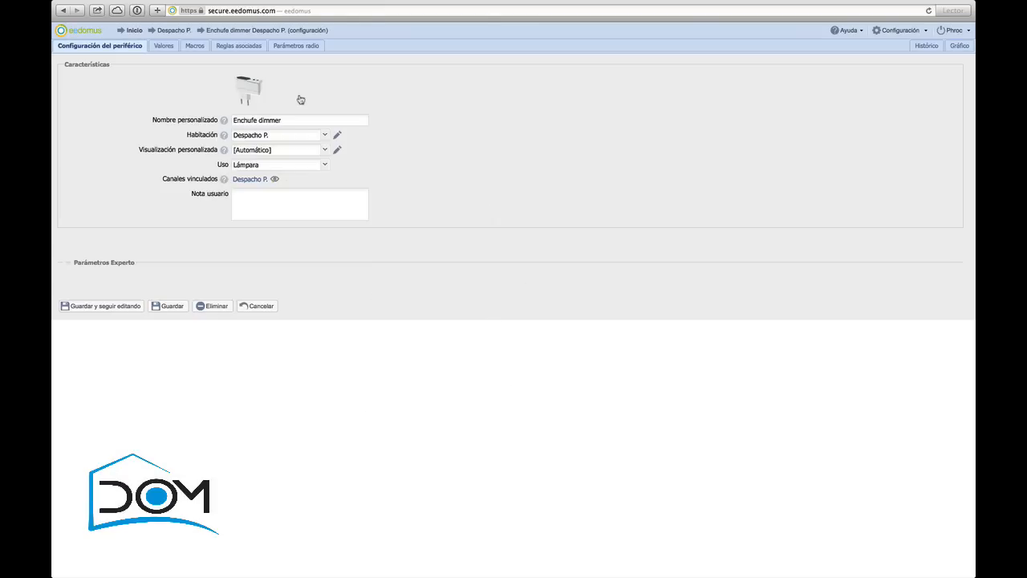
{"action": "left_click", "coordinate": [163, 48]}
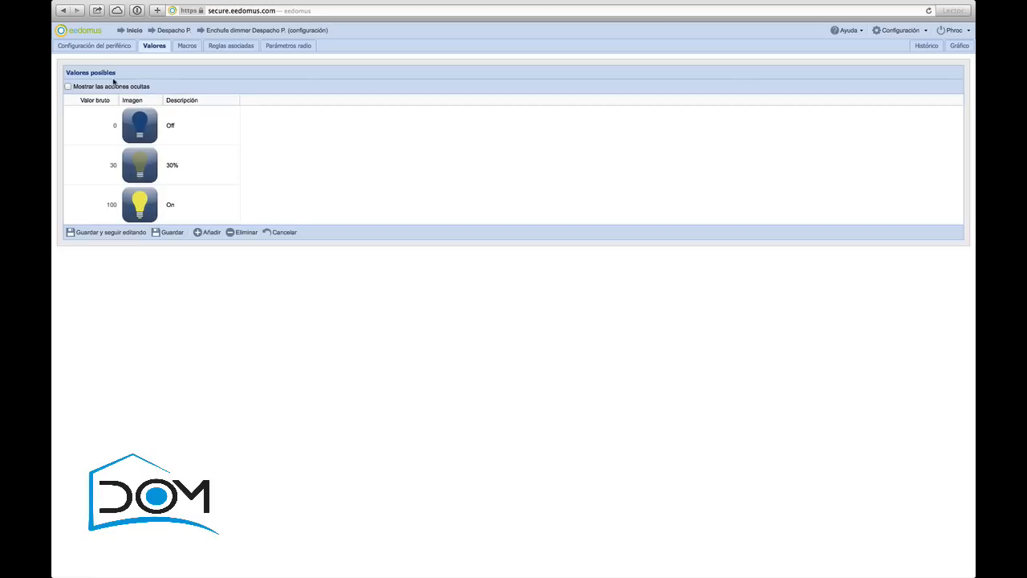
Show the hidden actions, make the 10%, 20%, 40%, 50% and 60% values visible, and save the changes
{"action": "left_click", "coordinate": [68, 86]}
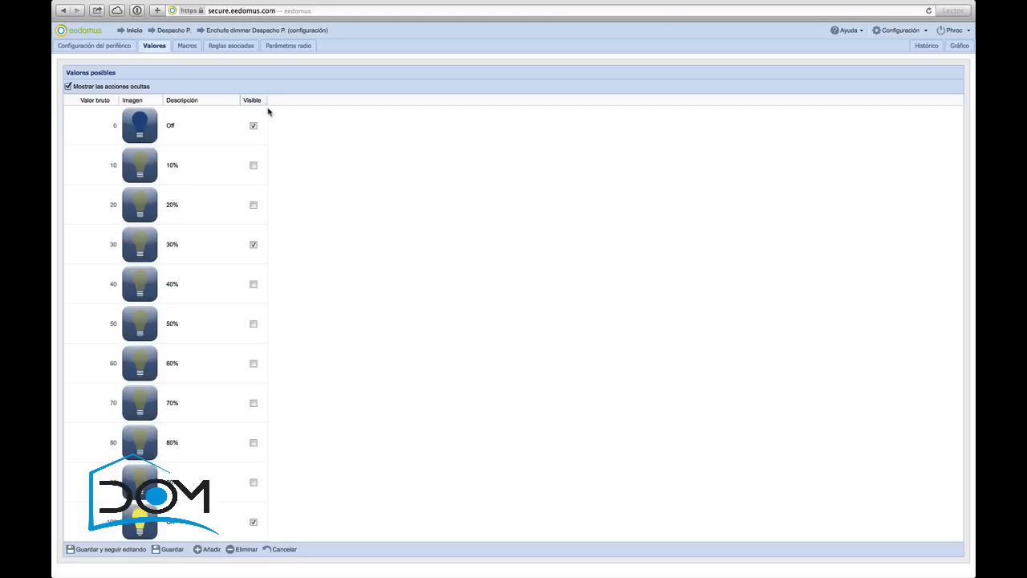
{"action": "left_click", "coordinate": [253, 166]}
{"action": "left_click", "coordinate": [253, 205]}
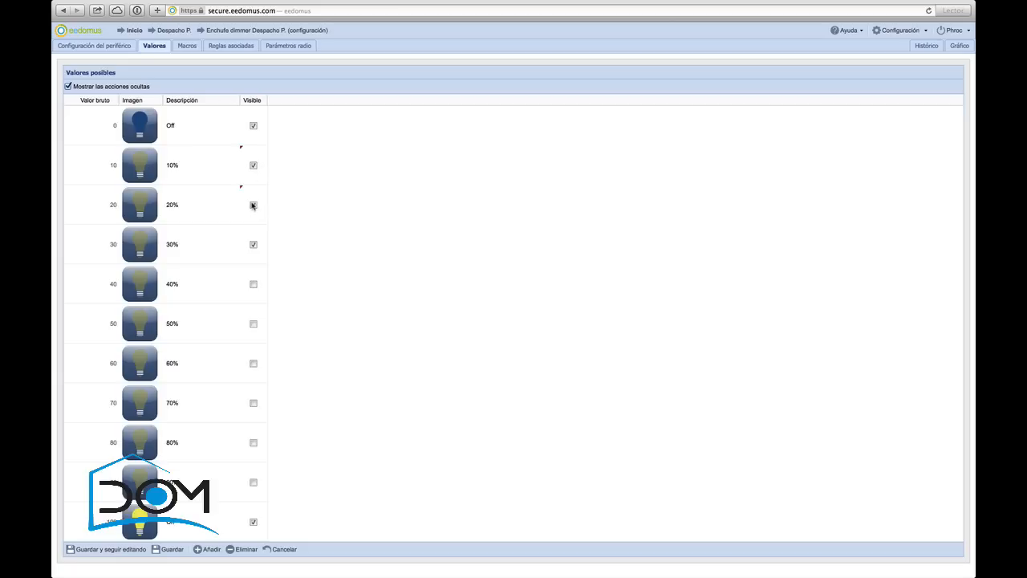
{"action": "left_click", "coordinate": [252, 290]}
{"action": "left_click", "coordinate": [252, 287]}
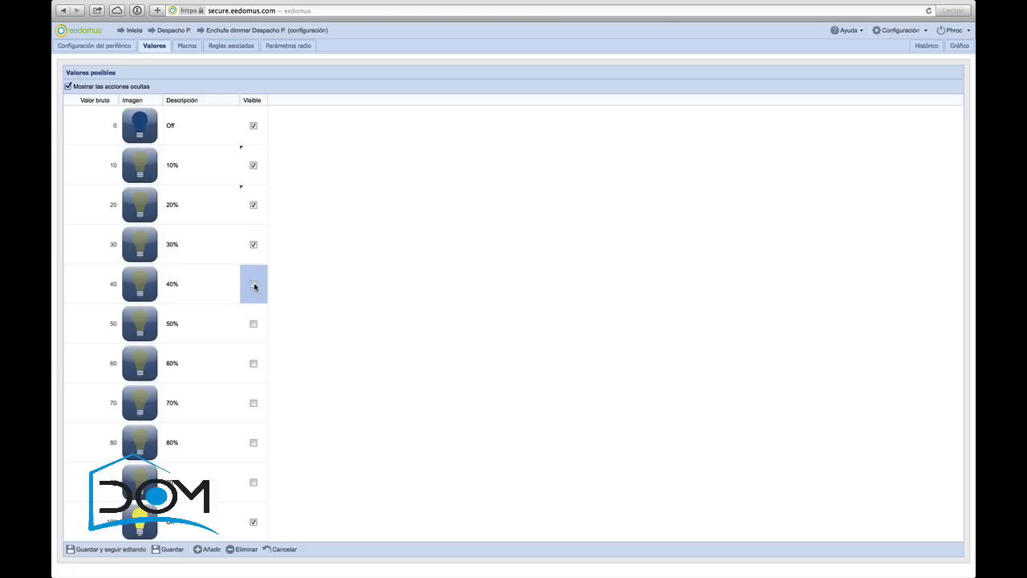
{"action": "left_click", "coordinate": [253, 322]}
{"action": "left_click", "coordinate": [254, 365]}
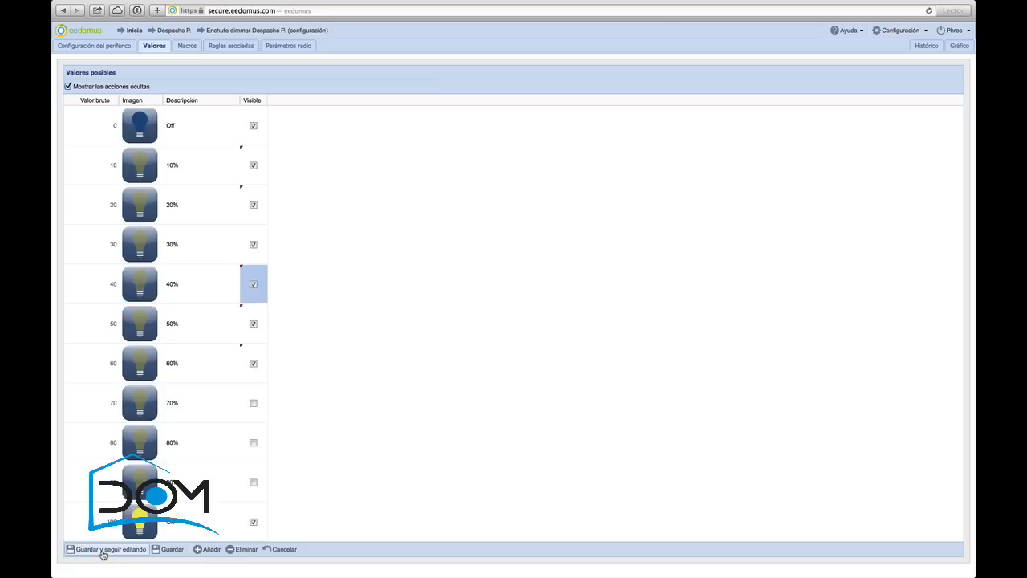
{"action": "left_click", "coordinate": [173, 550]}
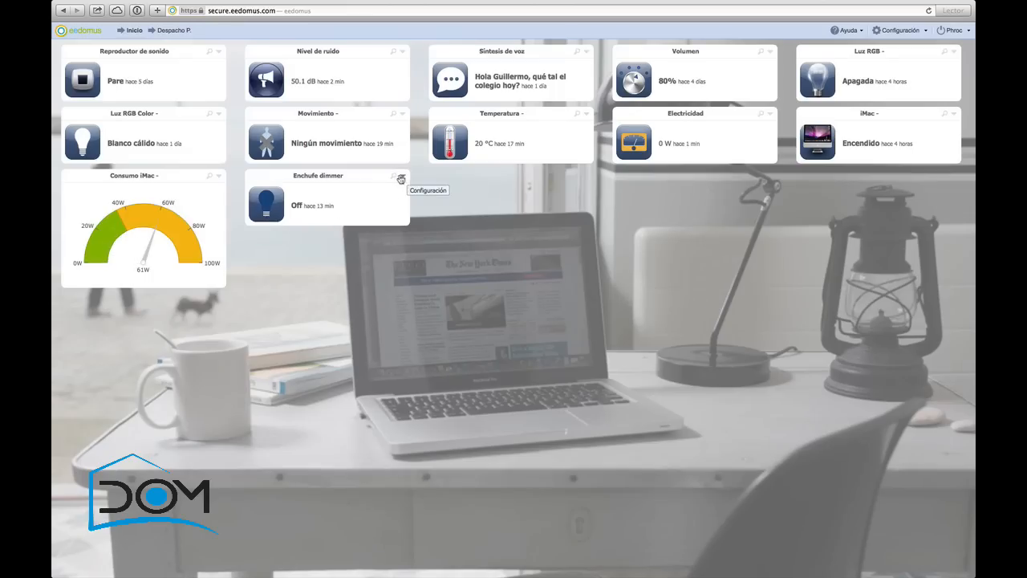
Expand the Enchufe dimmer's levels in the room view and reopen its list of possible values
{"action": "left_click", "coordinate": [263, 202]}
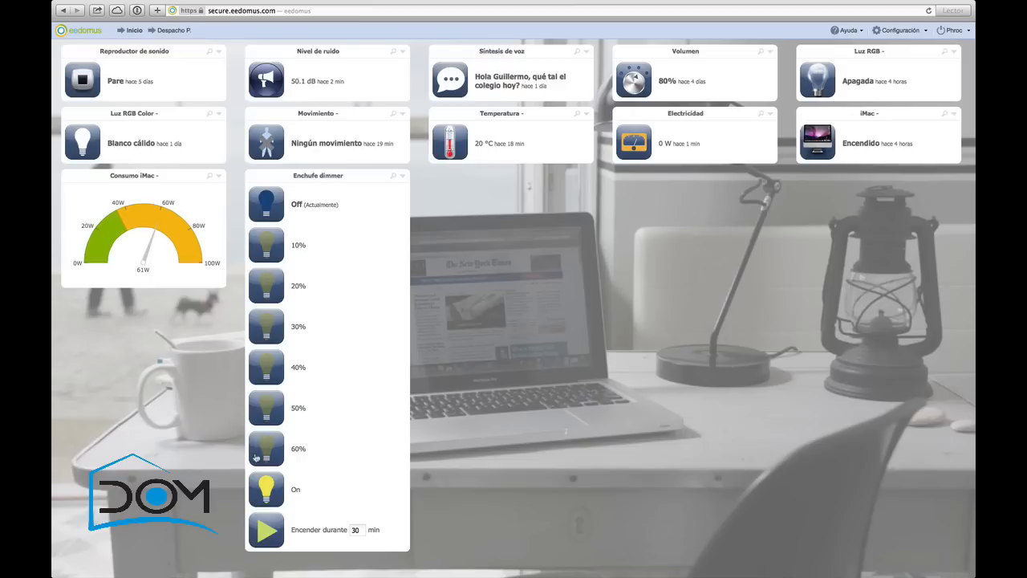
{"action": "left_click", "coordinate": [404, 177]}
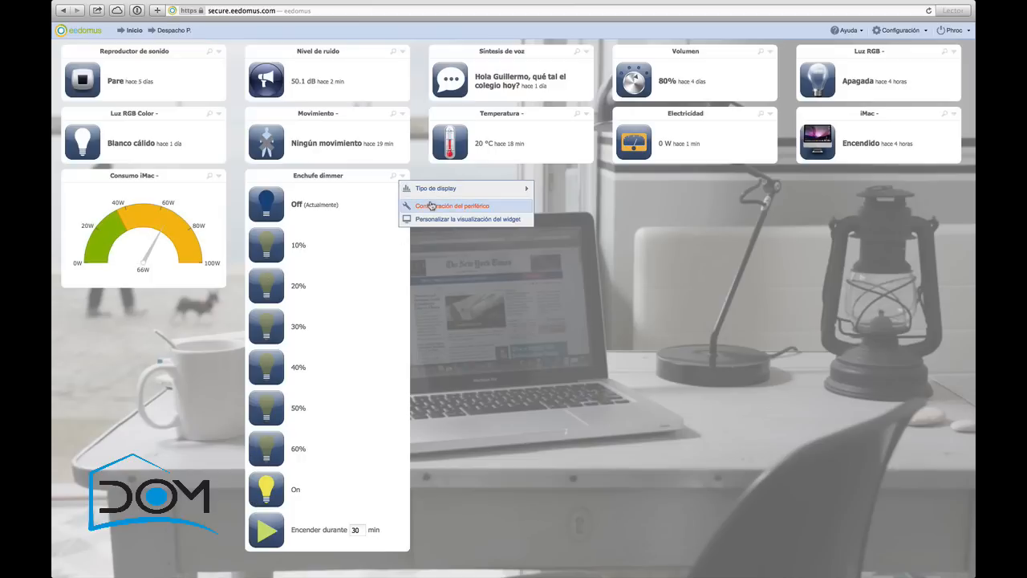
{"action": "left_click", "coordinate": [424, 204]}
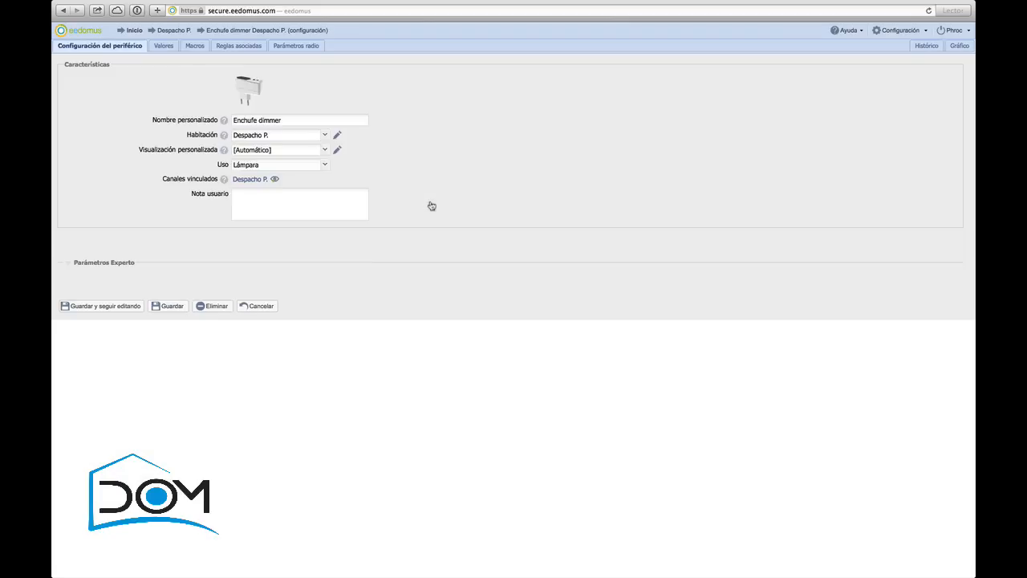
{"action": "left_click", "coordinate": [164, 46]}
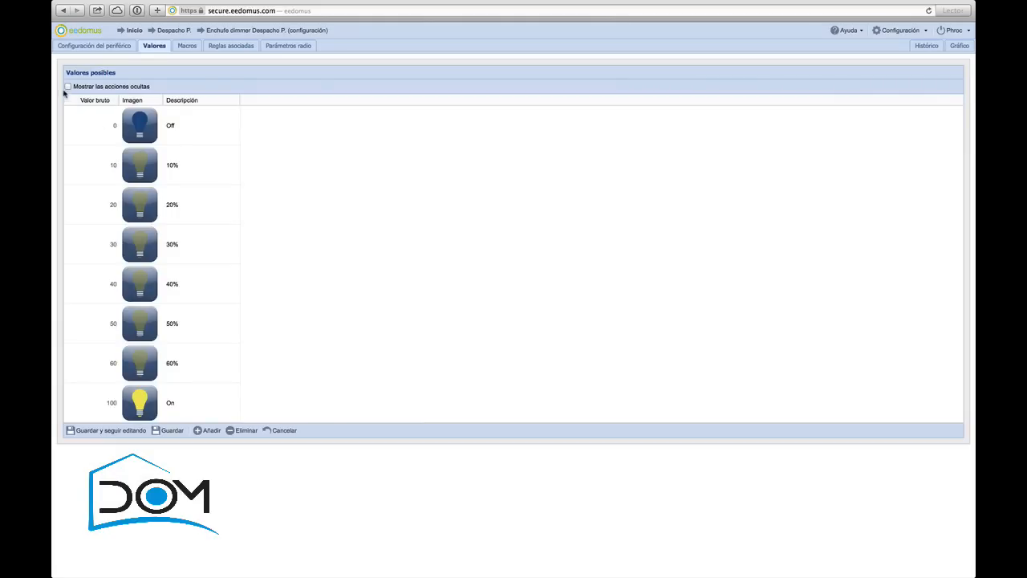
Reveal the hidden actions, leave only Off, 20%, 50%, 70% and On visible, and hide the remaining actions again
{"action": "left_click", "coordinate": [68, 87]}
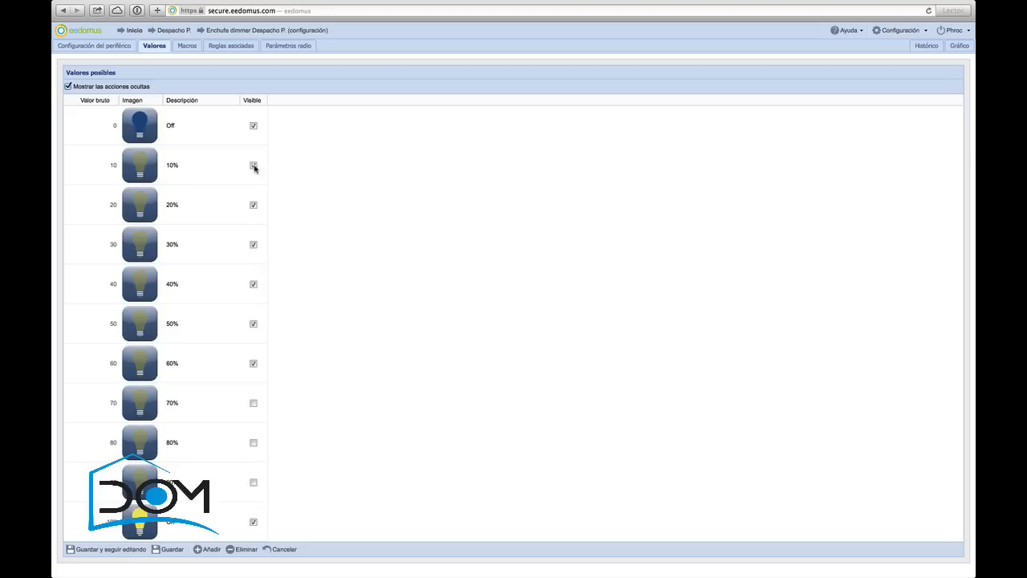
{"action": "left_click", "coordinate": [253, 245]}
{"action": "left_click", "coordinate": [253, 364]}
{"action": "left_click", "coordinate": [68, 85]}
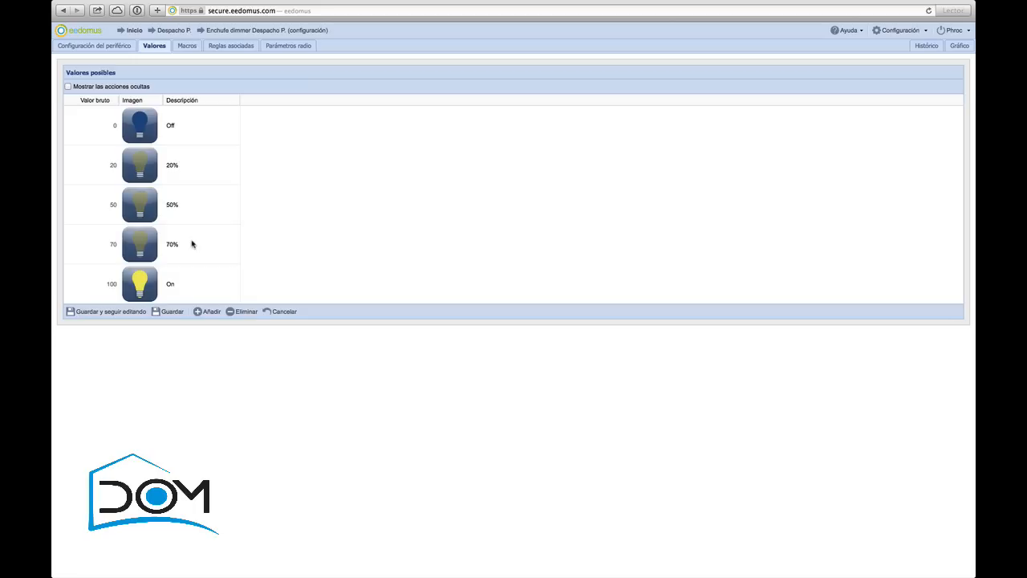
Change the description of value 0 to Apagada and the description of value 100 to Encendida
{"action": "left_click", "coordinate": [183, 128]}
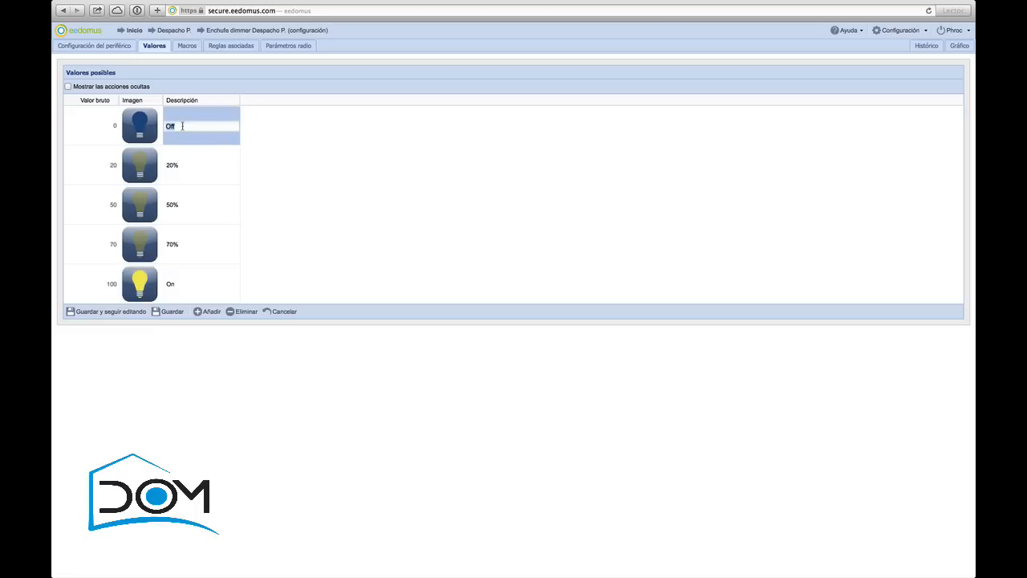
{"action": "type", "text": "Apagada"}
{"action": "left_click", "coordinate": [205, 201]}
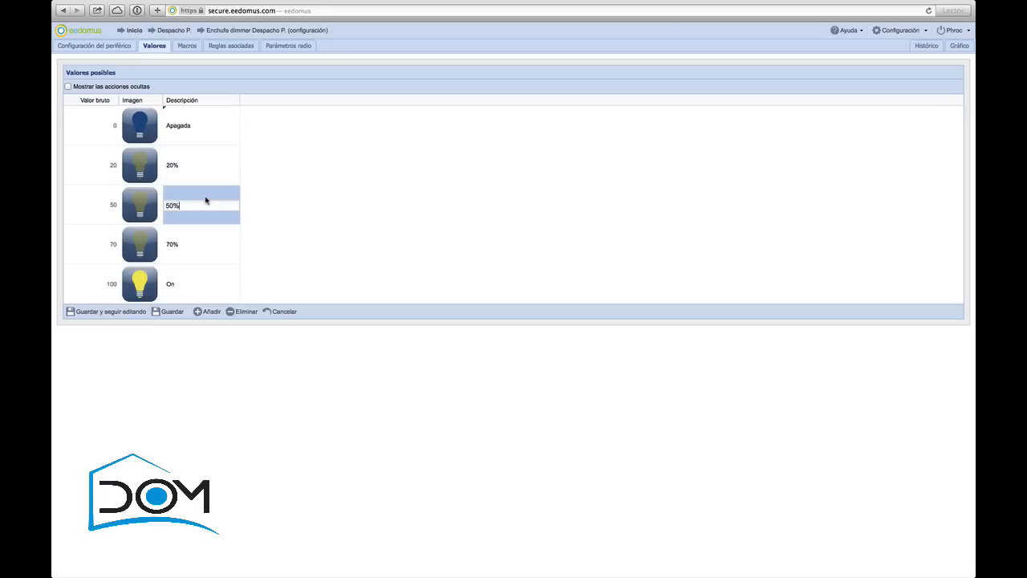
{"action": "left_click", "coordinate": [189, 288]}
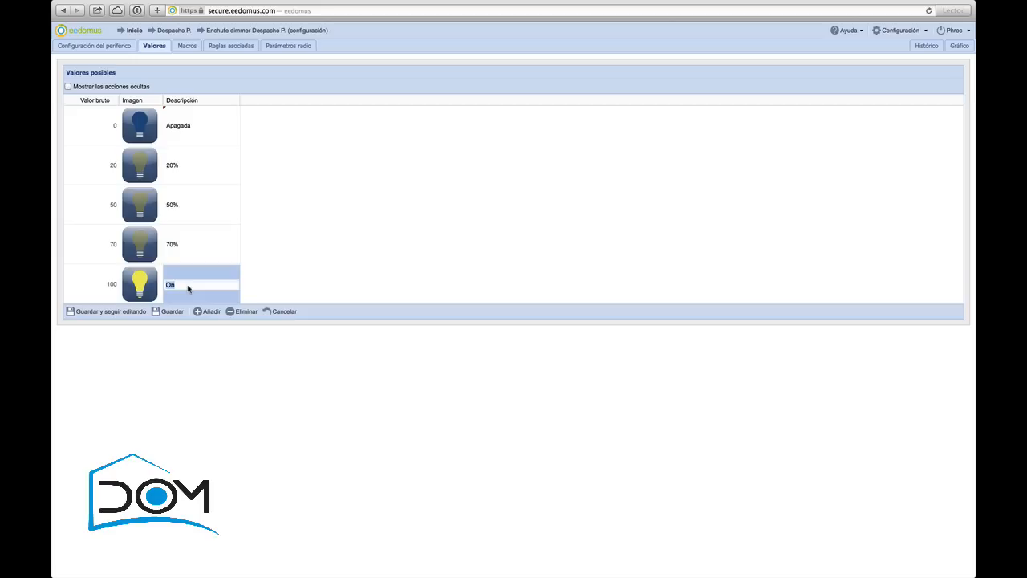
{"action": "type", "text": "Encendida"}
{"action": "left_click", "coordinate": [218, 240]}
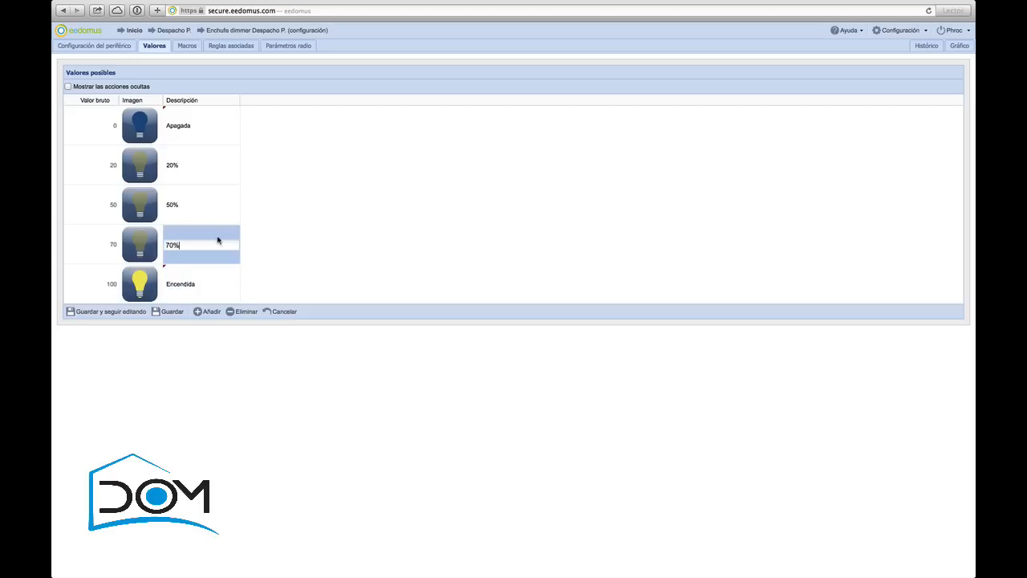
{"action": "left_click", "coordinate": [231, 210]}
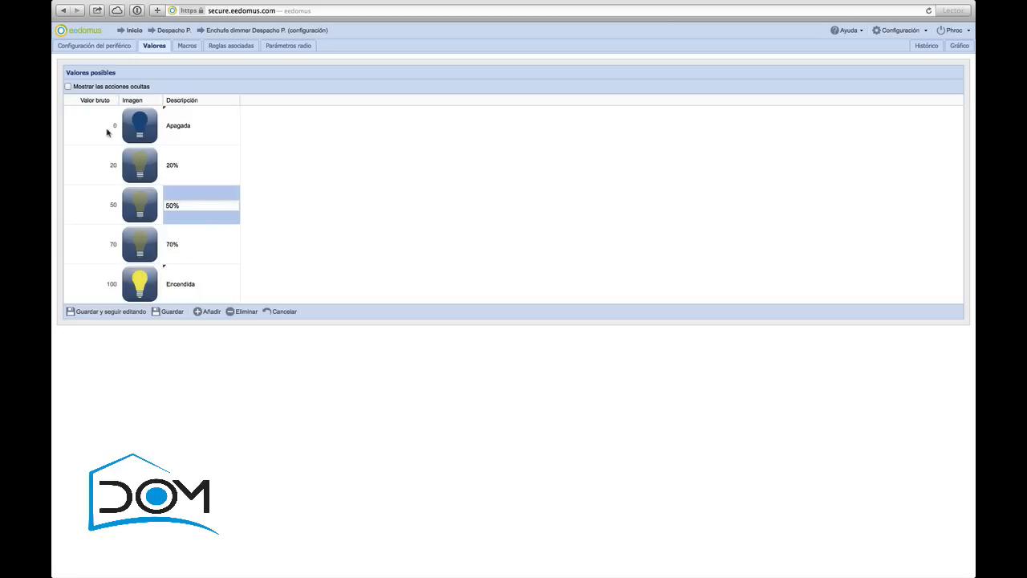
Assign personal bulb images to the low values: an unlit bulb for 0, a greyish one for 20, and a pale yellow one for 50
{"action": "left_click", "coordinate": [220, 249]}
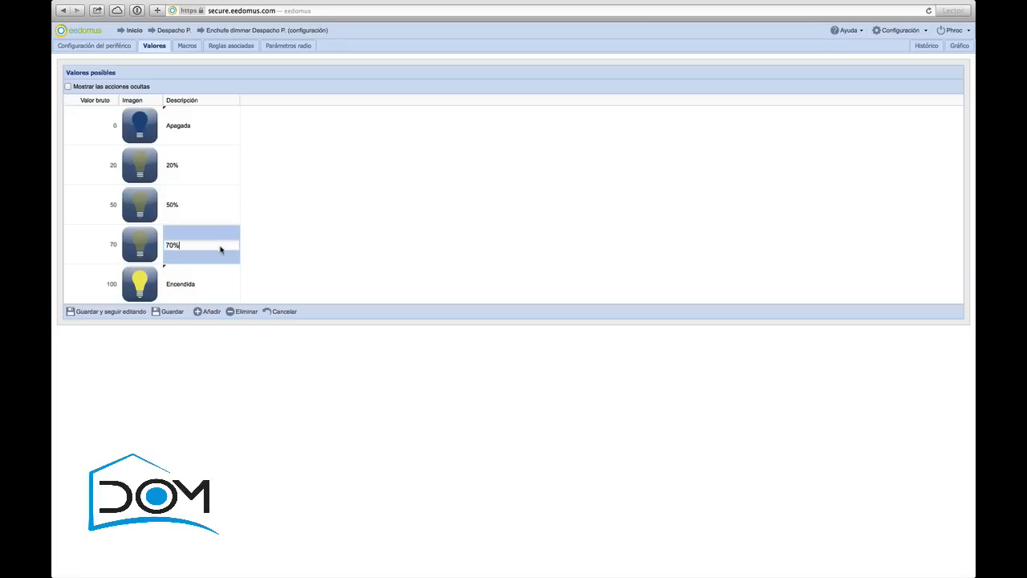
{"action": "left_click", "coordinate": [295, 225]}
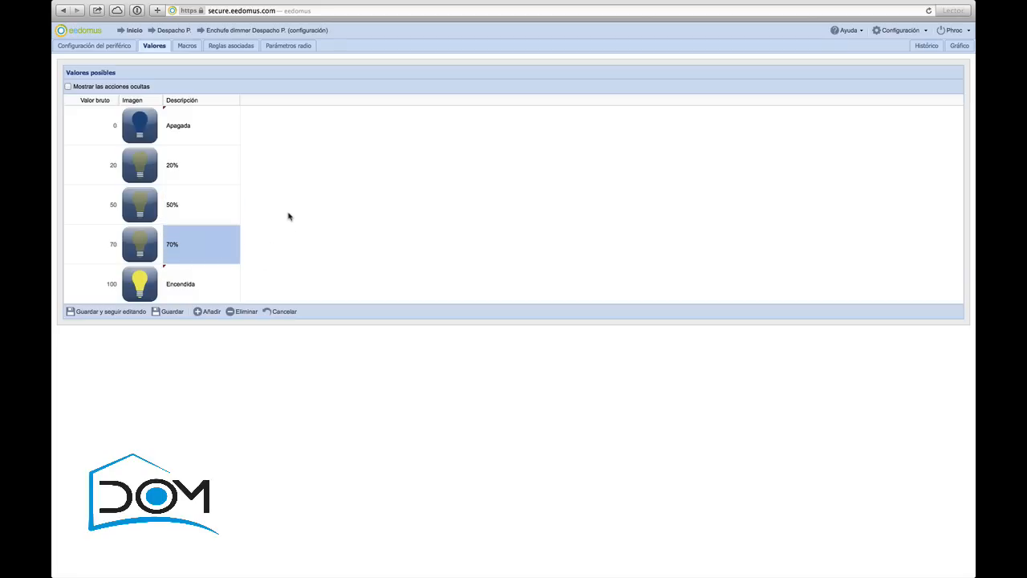
{"action": "left_click", "coordinate": [140, 134]}
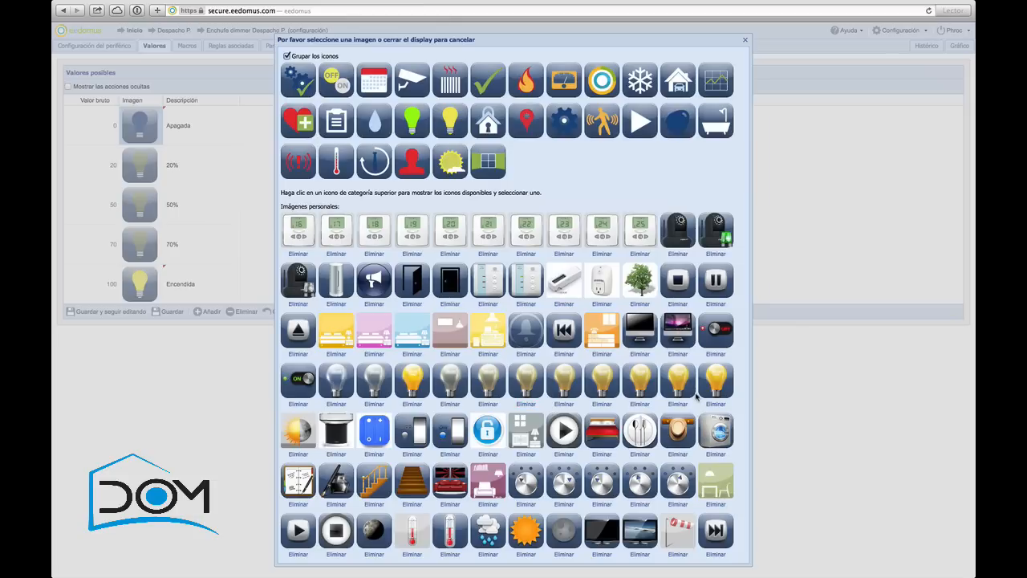
{"action": "left_click", "coordinate": [338, 383]}
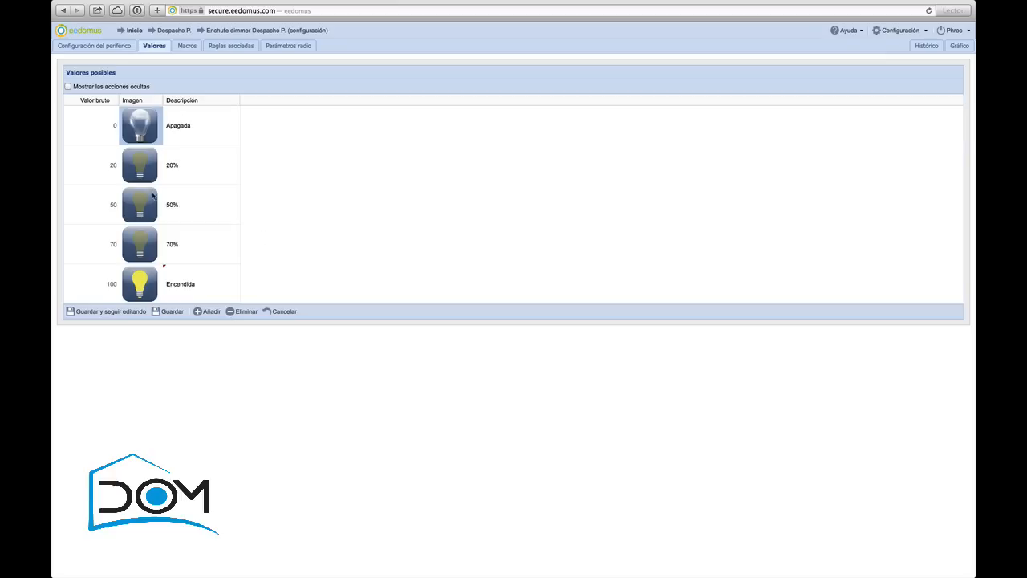
{"action": "left_click", "coordinate": [137, 164]}
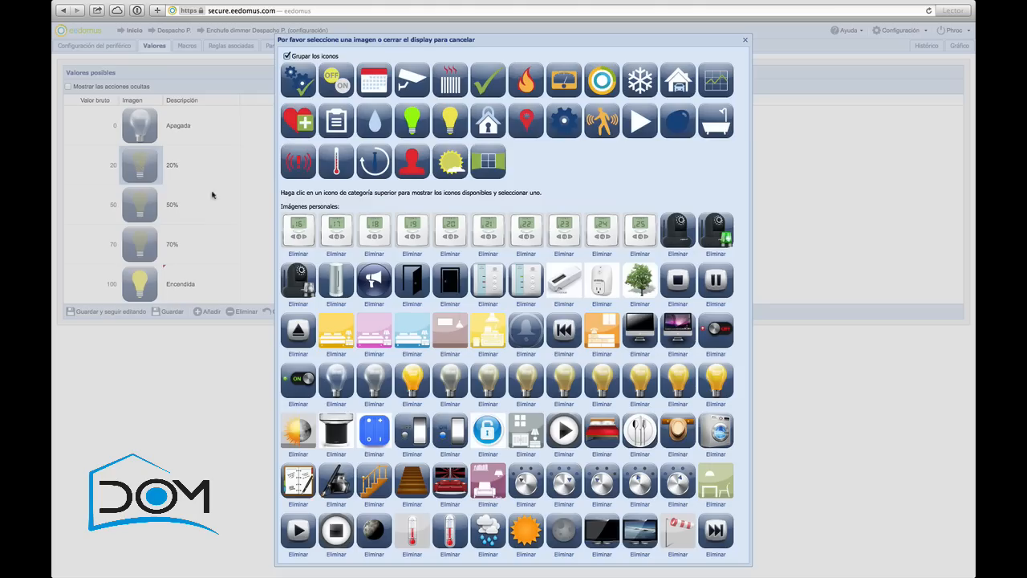
{"action": "left_click", "coordinate": [454, 389]}
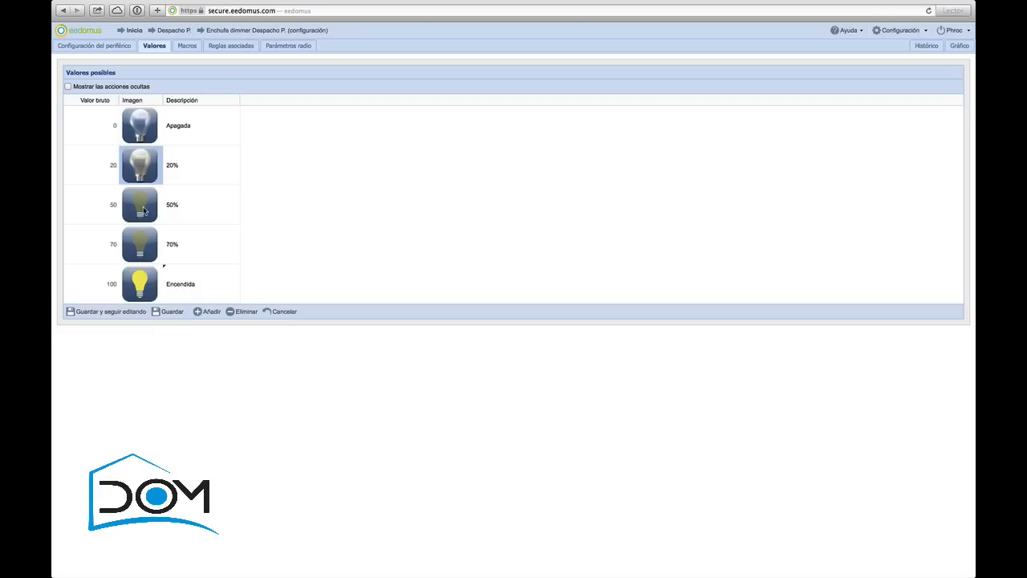
{"action": "left_click", "coordinate": [143, 210]}
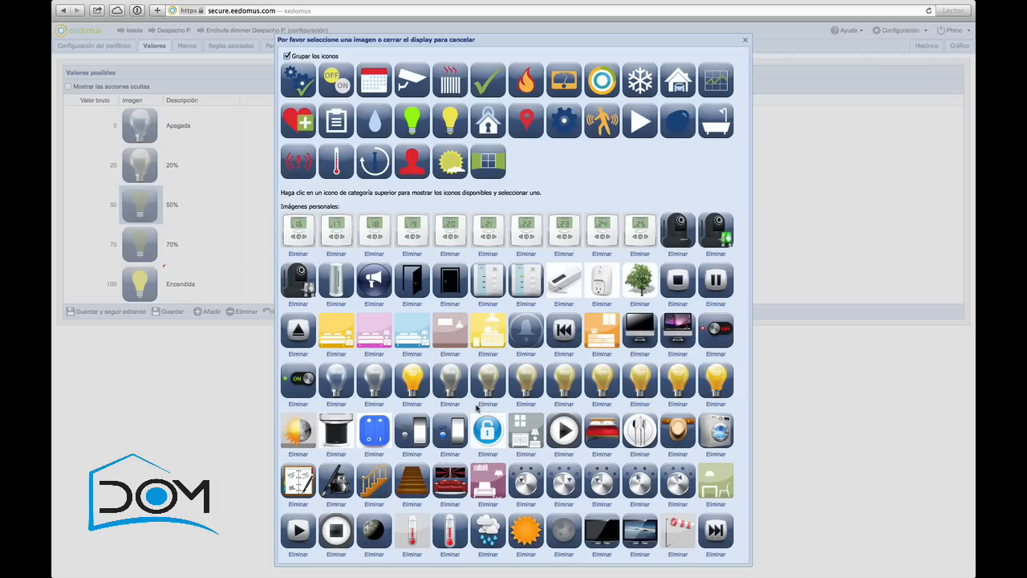
{"action": "left_click", "coordinate": [562, 386]}
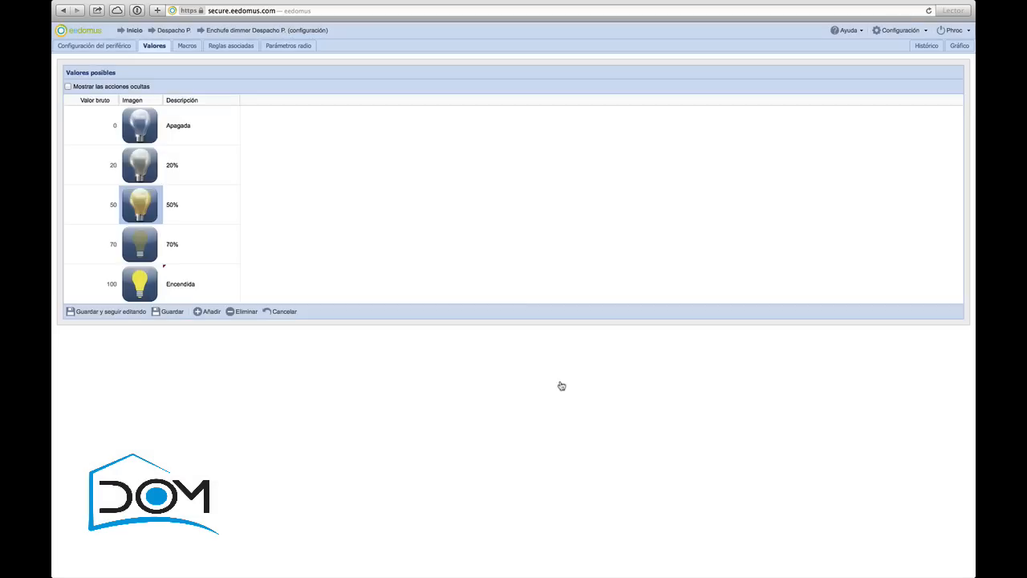
Assign a yellow bulb image to value 70 and a bright orange one to value 100, and save the possible values
{"action": "left_click", "coordinate": [143, 241]}
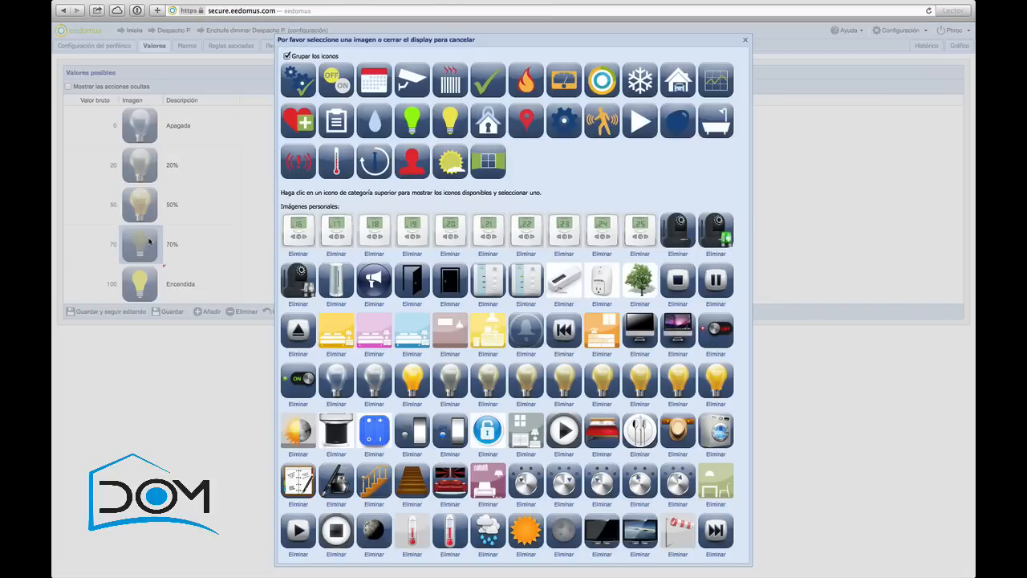
{"action": "left_click", "coordinate": [638, 386]}
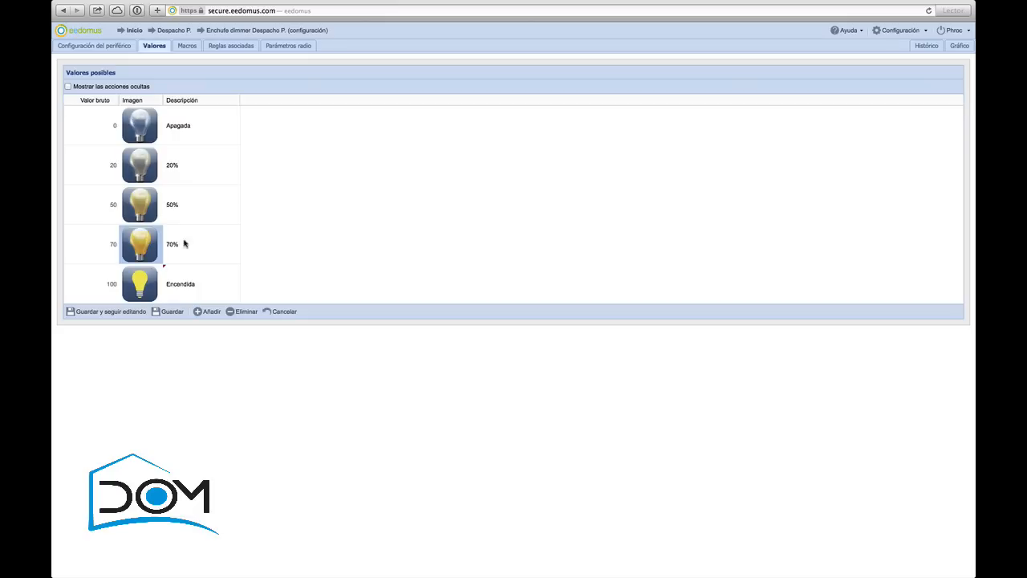
{"action": "left_click", "coordinate": [140, 284]}
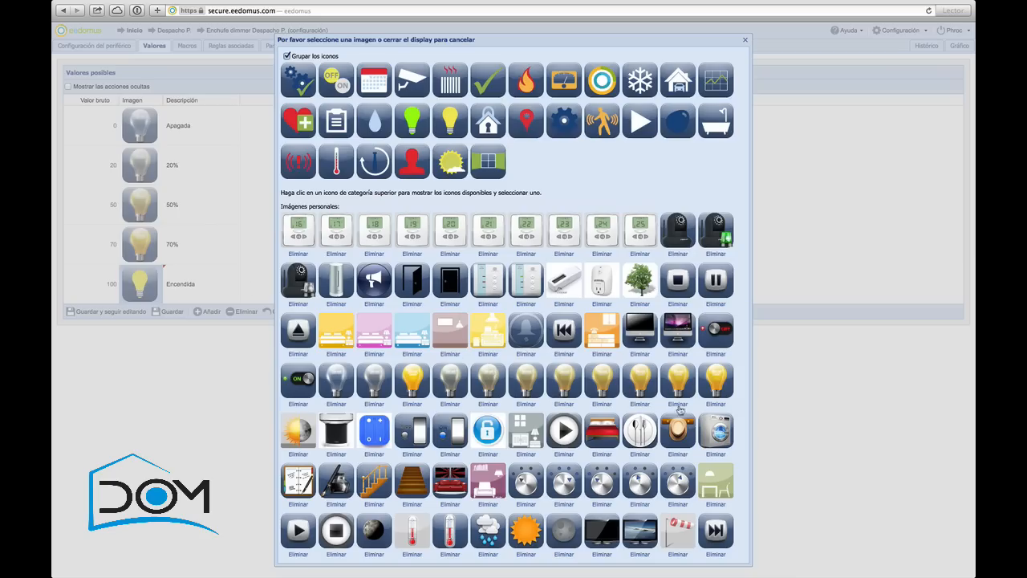
{"action": "left_click", "coordinate": [414, 385]}
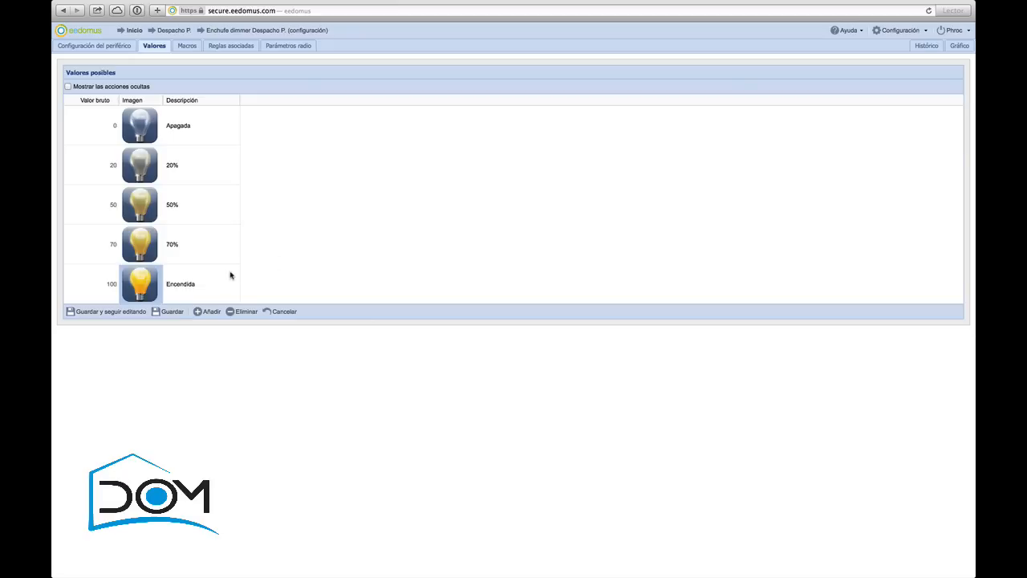
{"action": "left_click", "coordinate": [120, 316]}
{"action": "left_click", "coordinate": [176, 314]}
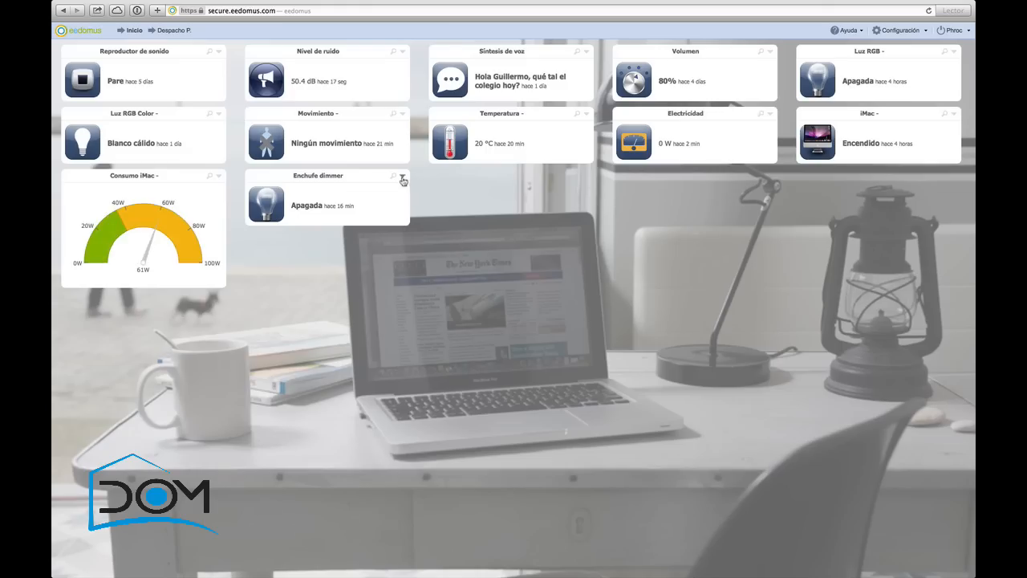
Test the Enchufe dimmer in the room view by setting it to 20%, 70% and Apagada
{"action": "left_click", "coordinate": [273, 205]}
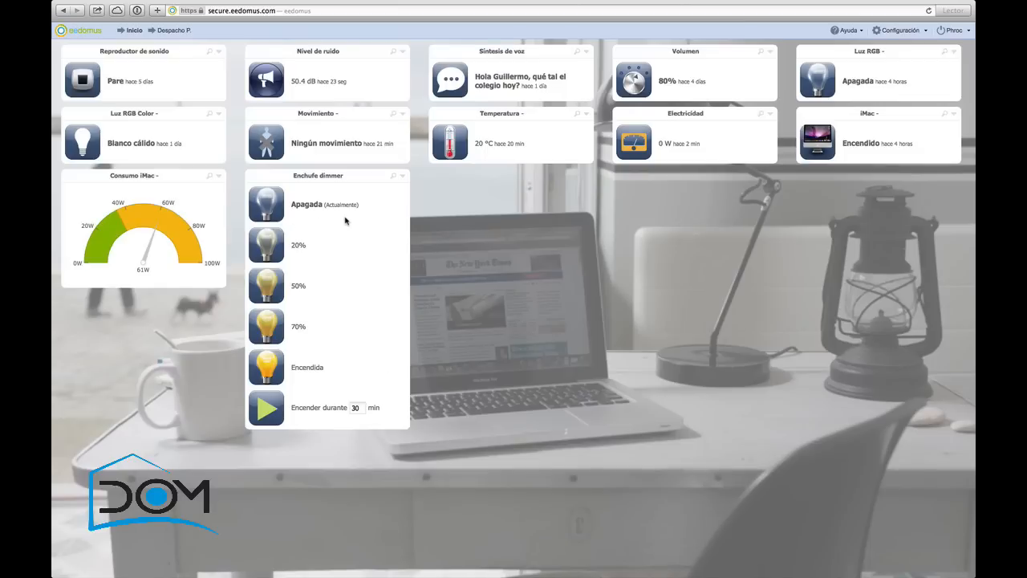
{"action": "left_click", "coordinate": [279, 255]}
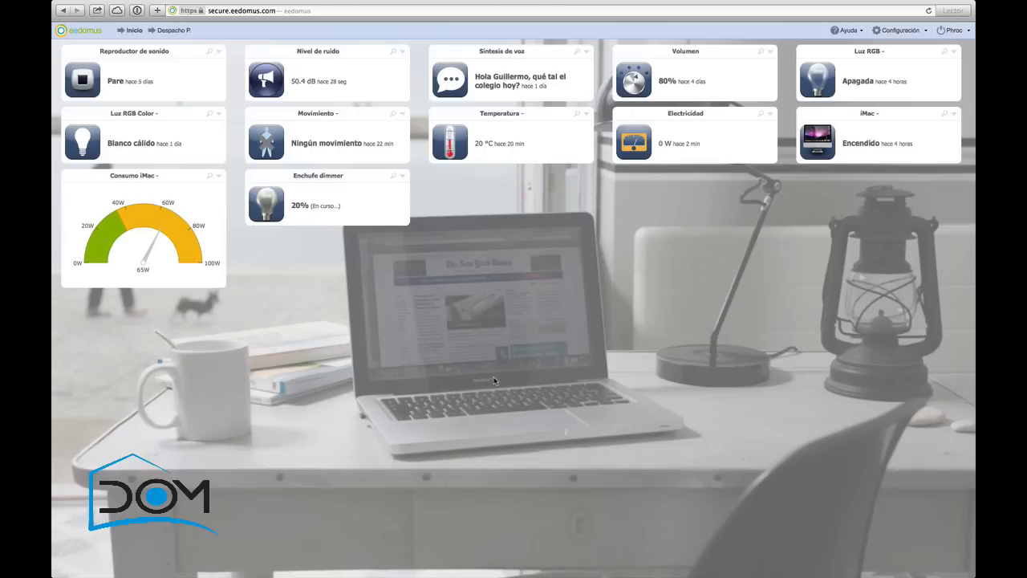
{"action": "left_click", "coordinate": [266, 207]}
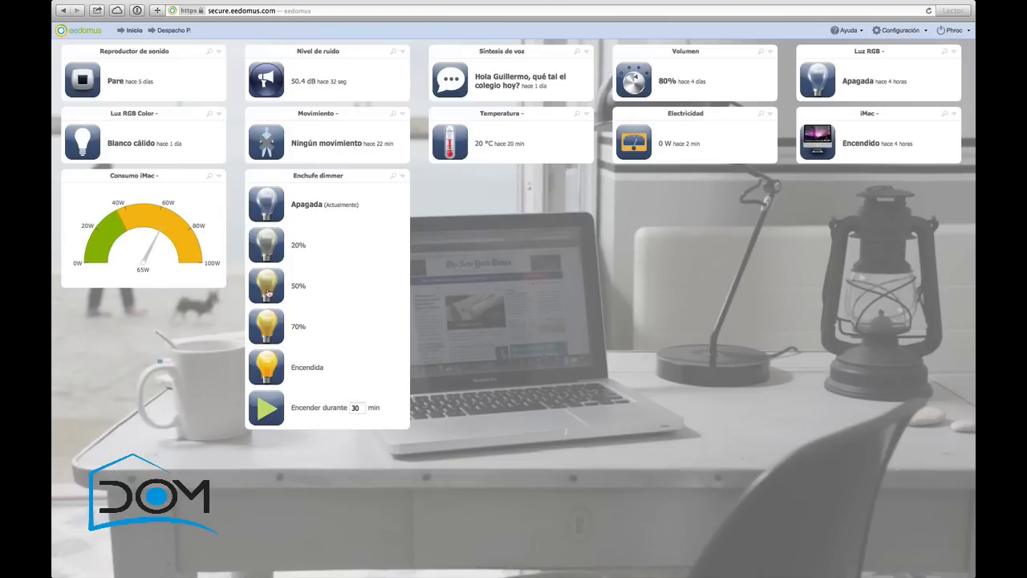
{"action": "left_click", "coordinate": [264, 333]}
{"action": "left_click", "coordinate": [271, 210]}
{"action": "left_click", "coordinate": [269, 206]}
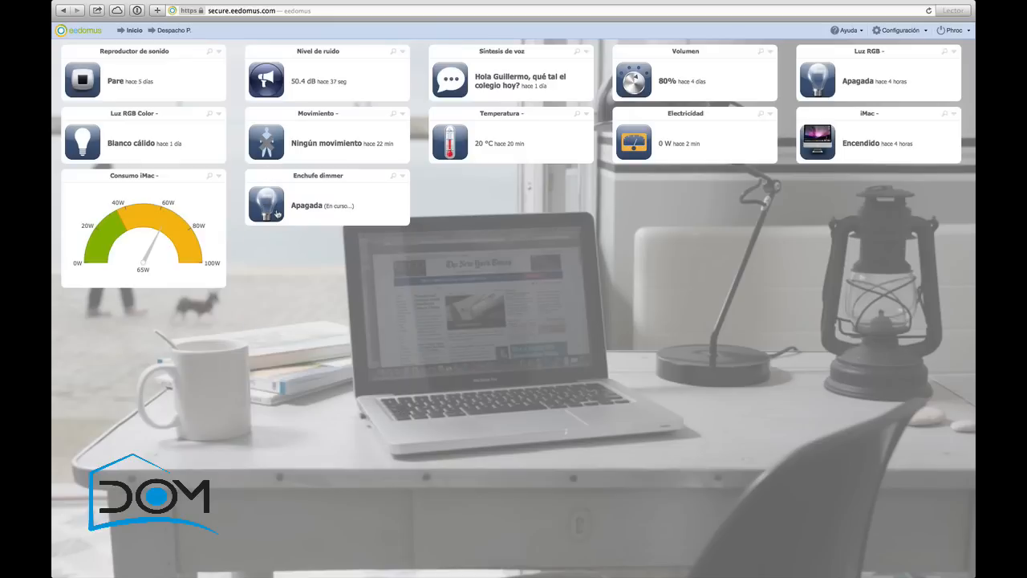
Check the Enchufe dimmer's actions in the room view and review its possible values and macros in the configuration
{"action": "left_click", "coordinate": [277, 214]}
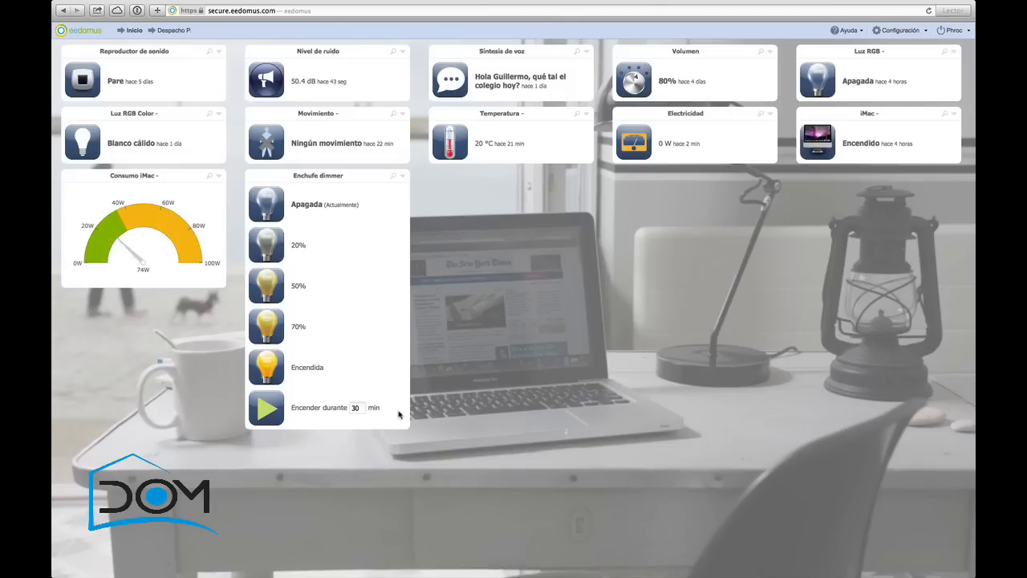
{"action": "left_click", "coordinate": [403, 177]}
{"action": "left_click", "coordinate": [425, 205]}
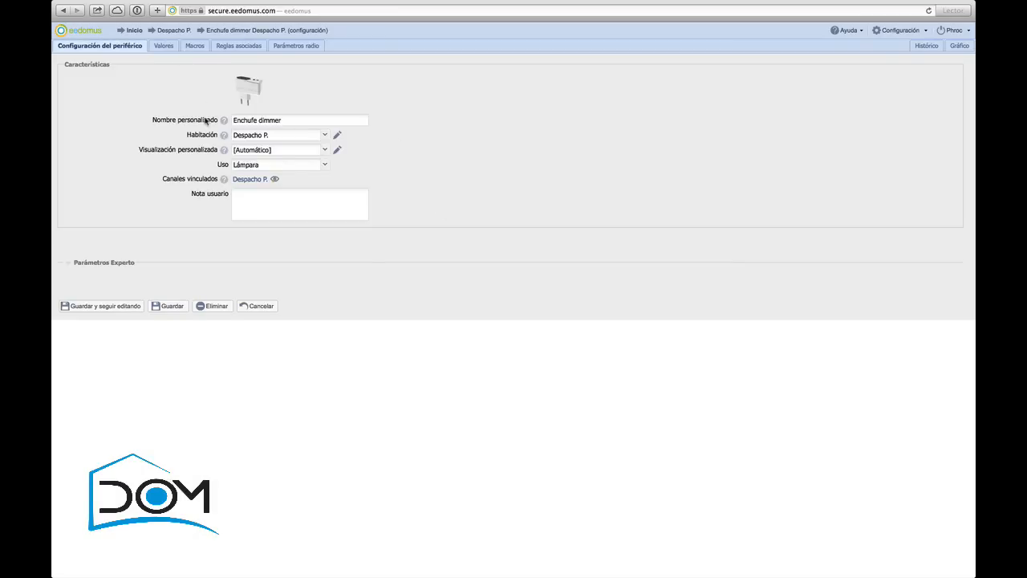
{"action": "left_click", "coordinate": [161, 48]}
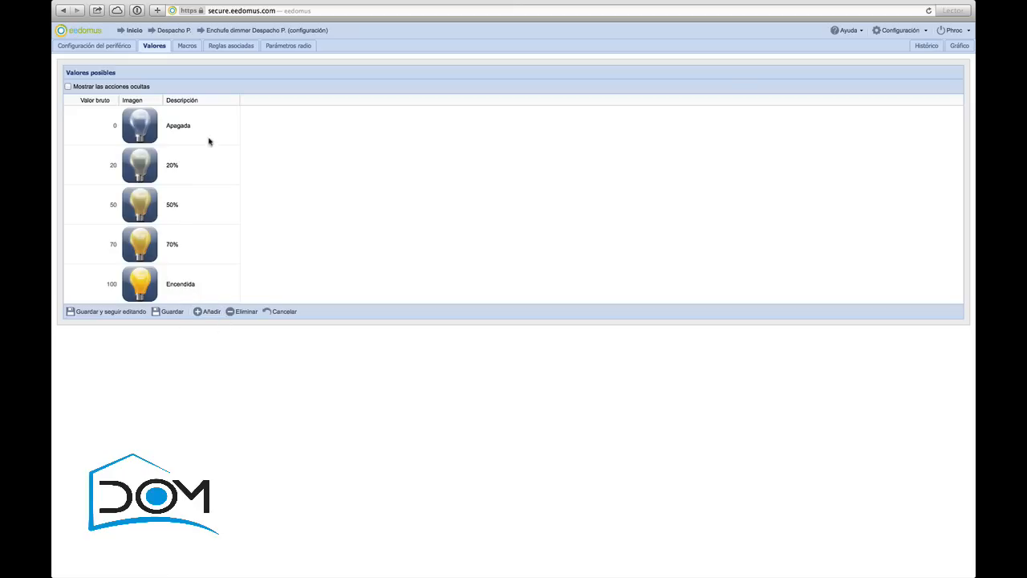
{"action": "left_click", "coordinate": [184, 45]}
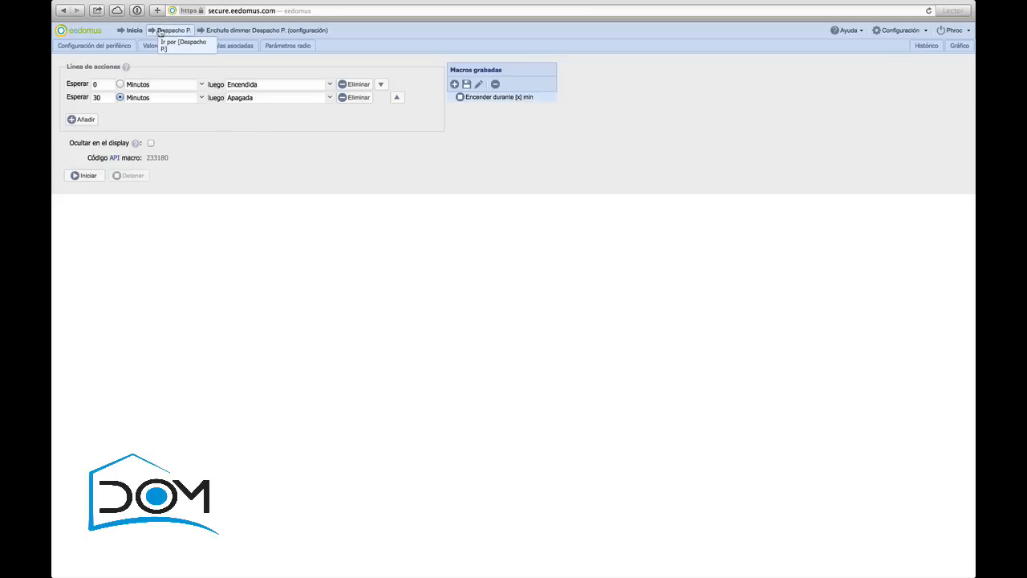
Return to the Despacho P. room and run the Enchufe dimmer's Encender durante macro for 2 minutes
{"action": "left_click", "coordinate": [165, 31]}
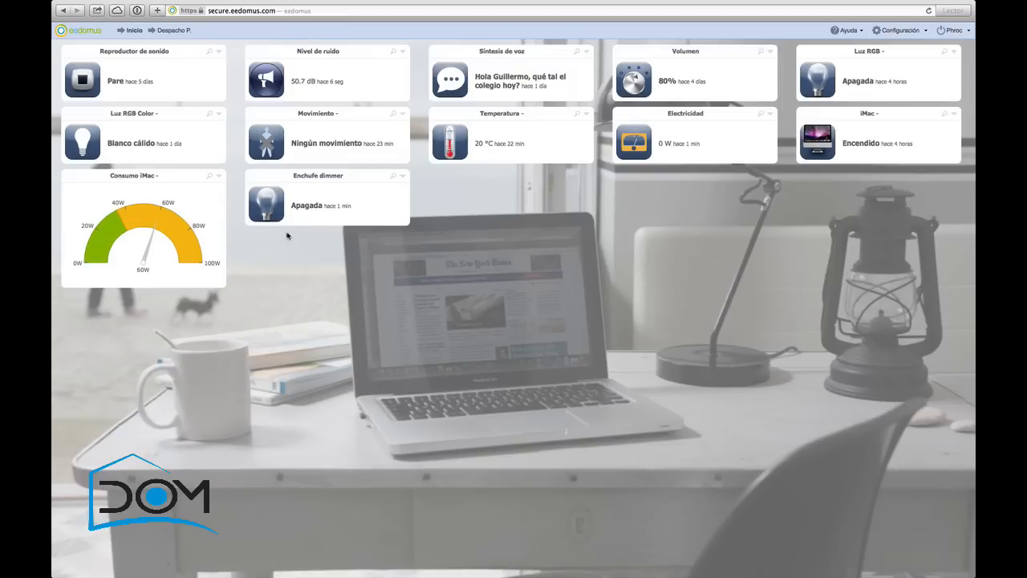
{"action": "left_click", "coordinate": [269, 207]}
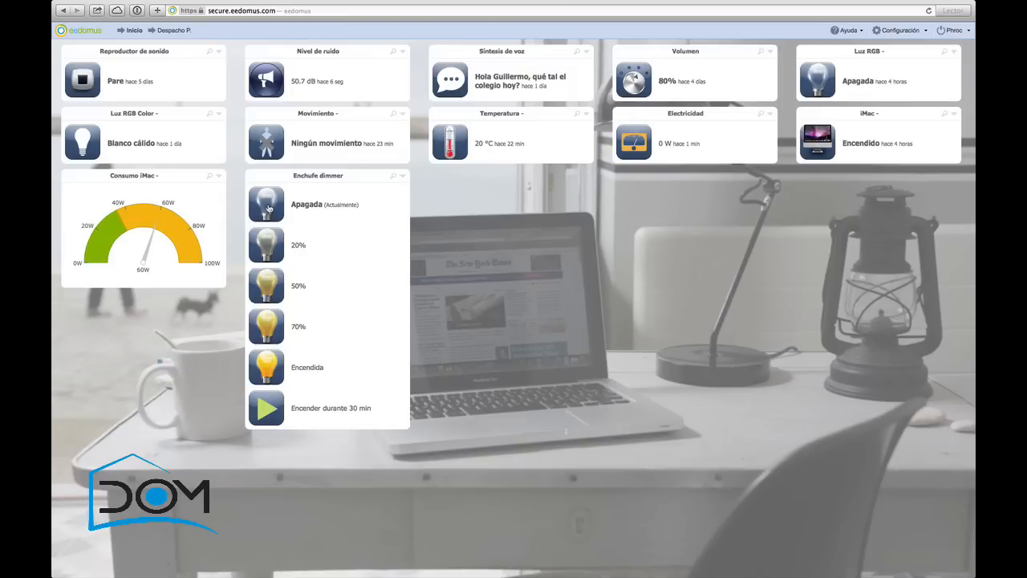
{"action": "double_click", "coordinate": [357, 408]}
{"action": "type", "text": "2"}
{"action": "left_click", "coordinate": [265, 419]}
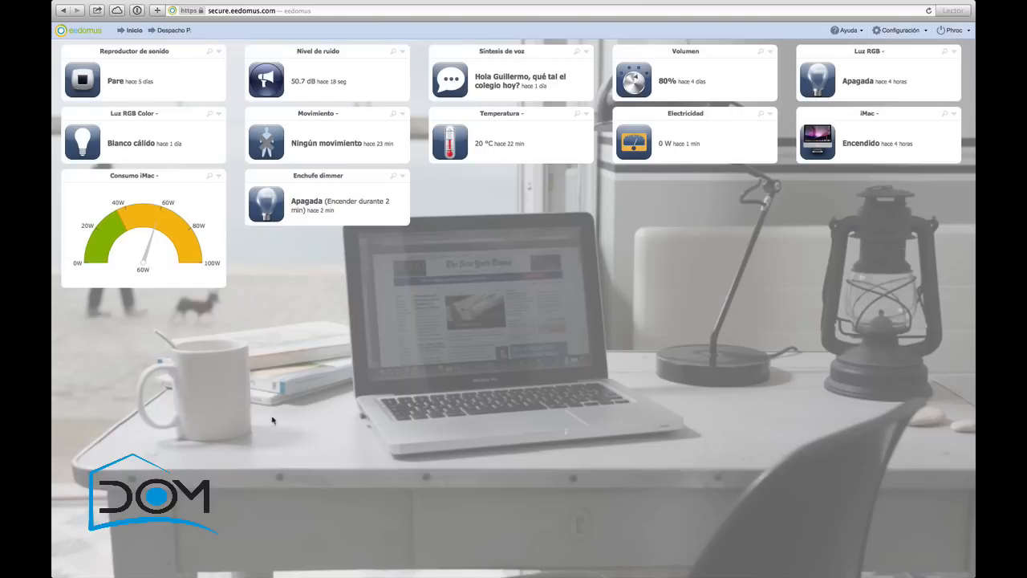
{"action": "left_click", "coordinate": [271, 213]}
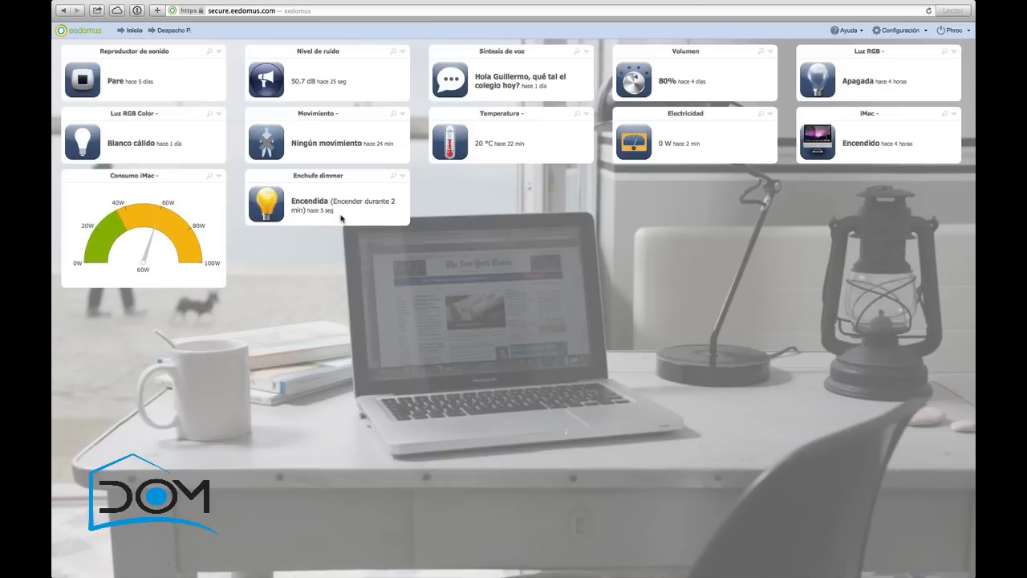
Hide the Enchufe dimmer's Encender durante [x] min macro from the display, save it, and check the dimmer's actions in the room view
{"action": "left_click", "coordinate": [270, 205]}
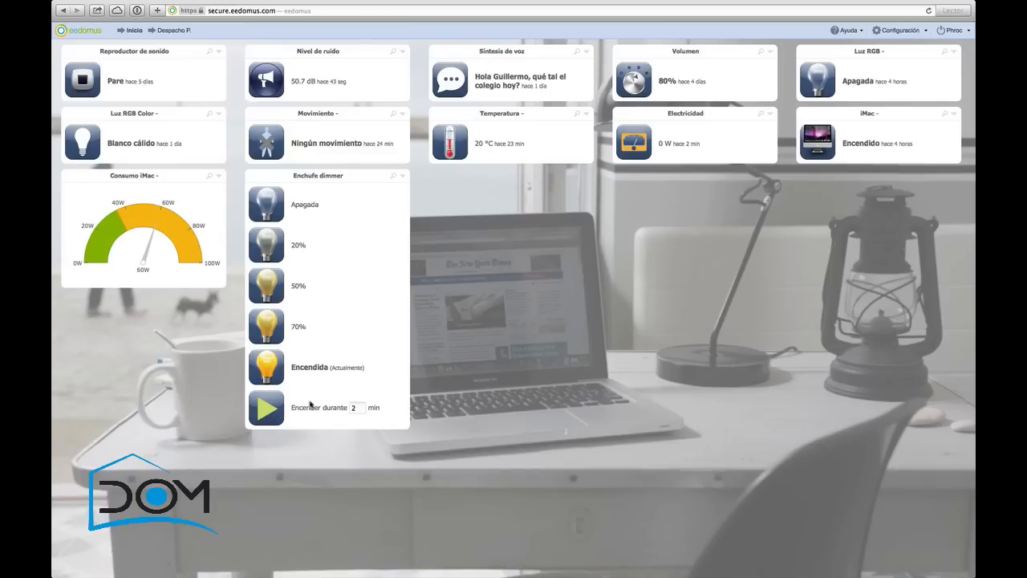
{"action": "left_click", "coordinate": [401, 175]}
{"action": "left_click", "coordinate": [438, 206]}
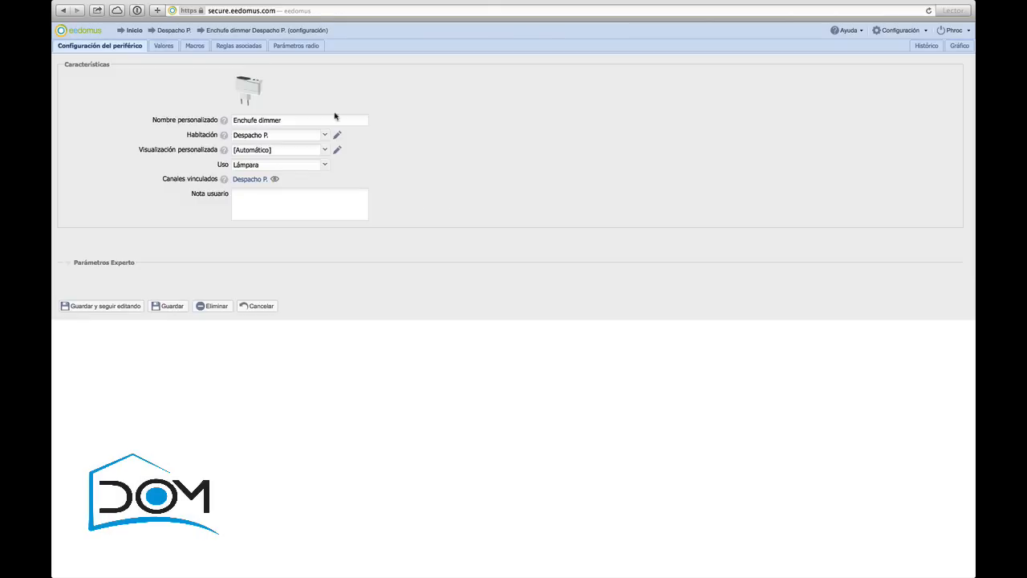
{"action": "left_click", "coordinate": [193, 46]}
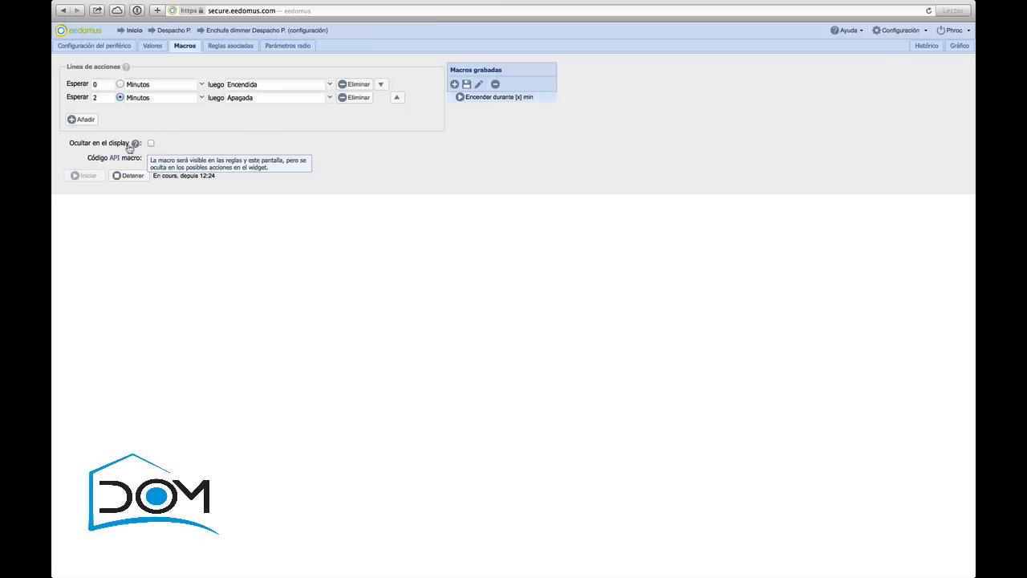
{"action": "mouse_move", "coordinate": [146, 149]}
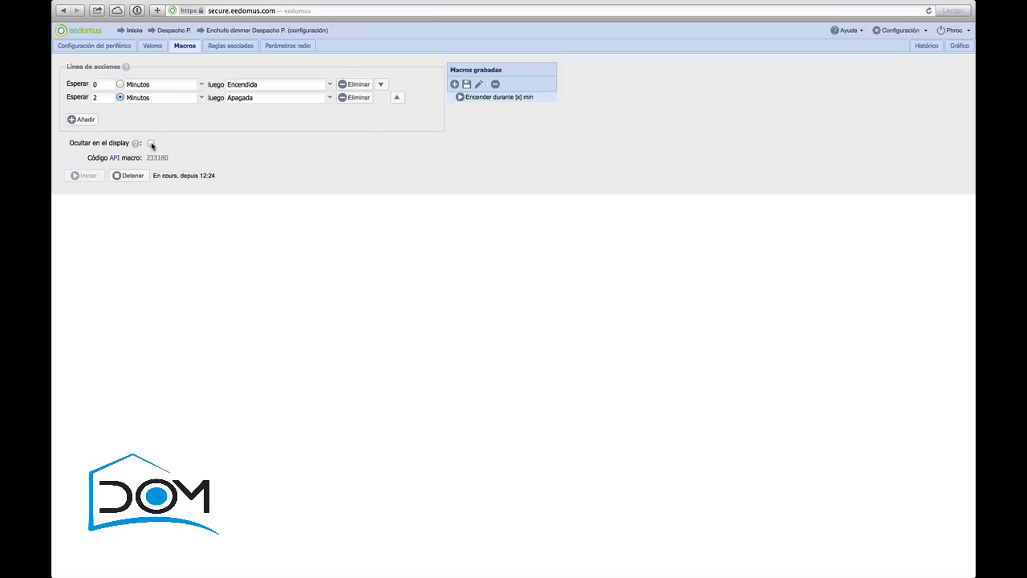
{"action": "left_click", "coordinate": [151, 144]}
{"action": "left_click", "coordinate": [466, 84]}
{"action": "left_click", "coordinate": [172, 31]}
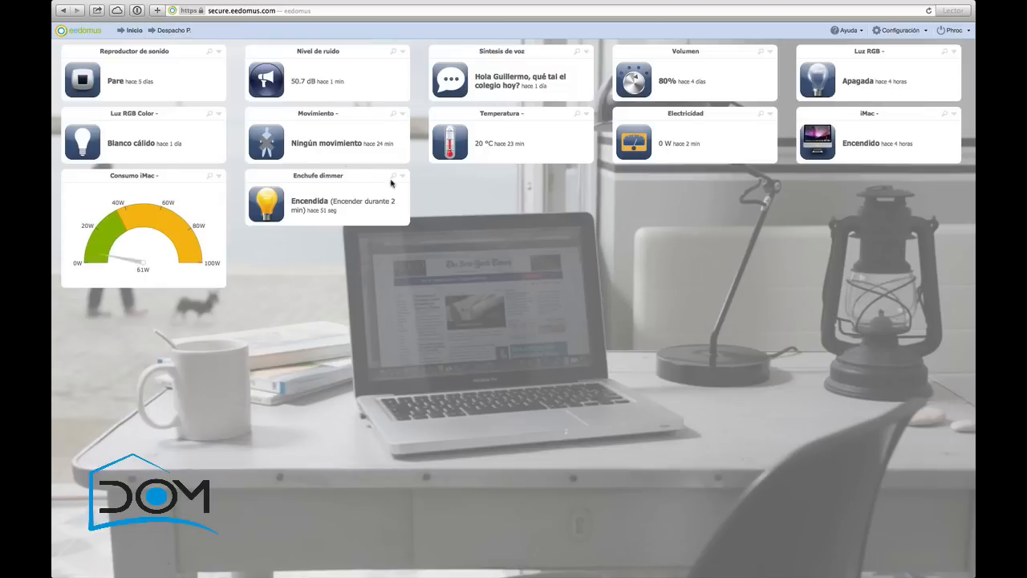
{"action": "left_click", "coordinate": [278, 199]}
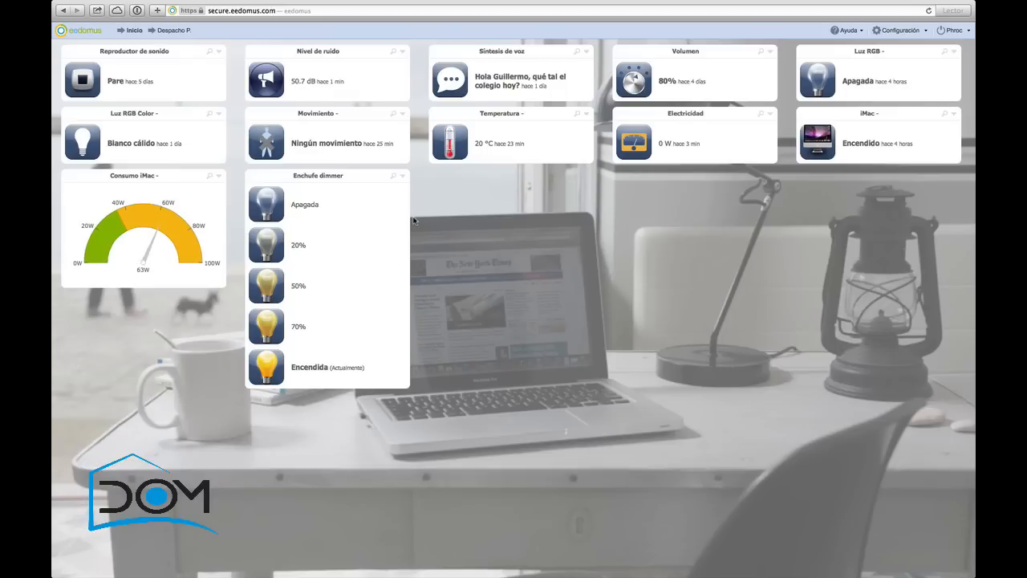
Examine the Enchufe dimmer's associated rules and radio parameters, and list the available command classes
{"action": "left_click", "coordinate": [403, 176]}
{"action": "left_click", "coordinate": [425, 194]}
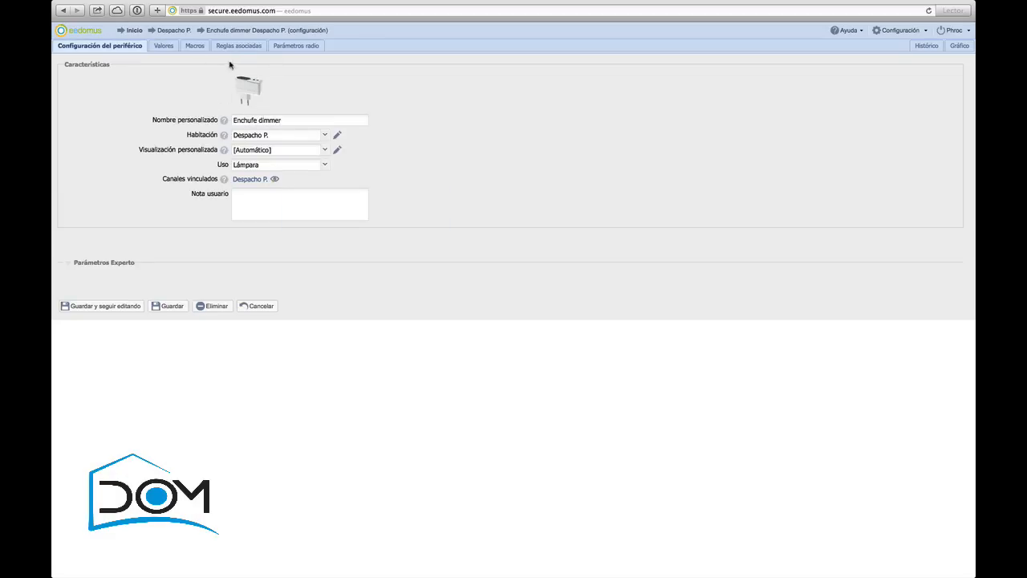
{"action": "left_click", "coordinate": [238, 46]}
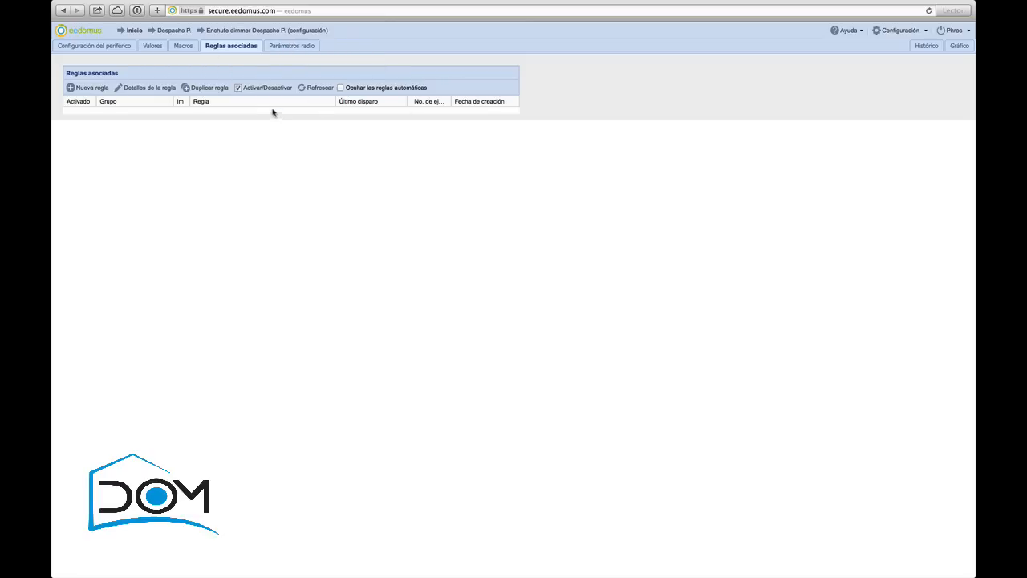
{"action": "left_click", "coordinate": [296, 47]}
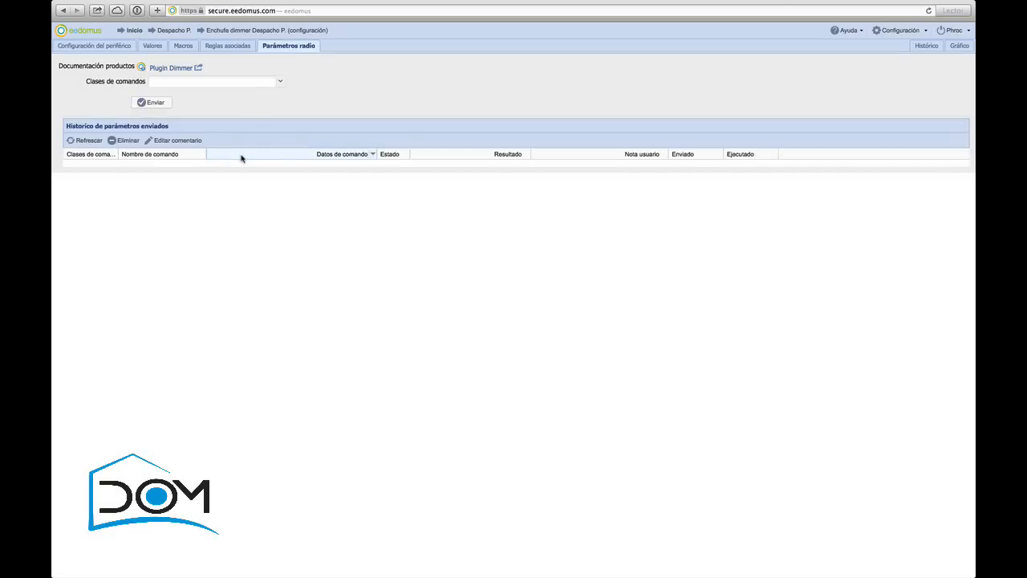
{"action": "left_click", "coordinate": [281, 83]}
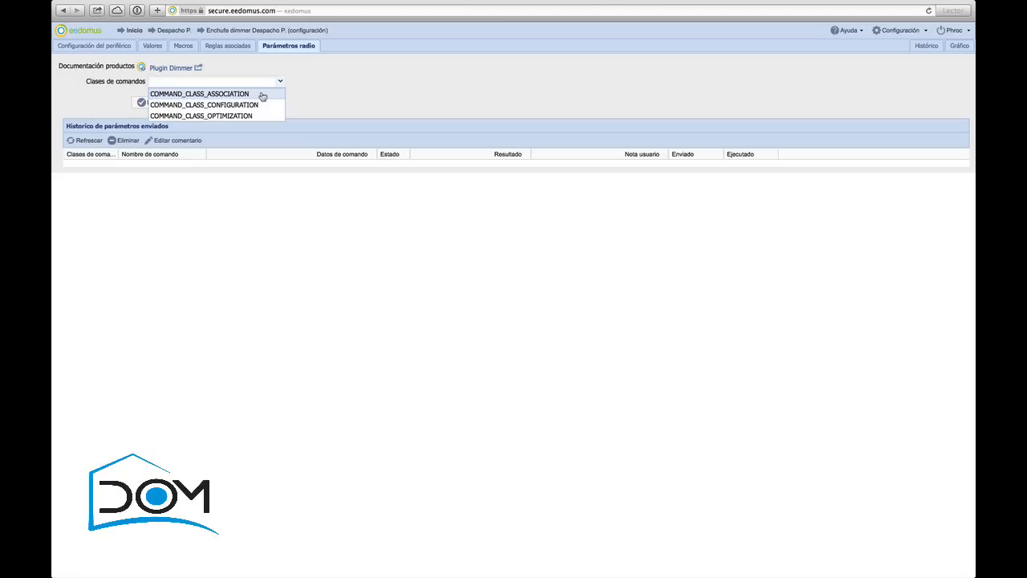
Prepare a COMMAND_CLASS_ASSOCIATION command, ASSOCIATION_SET, for group 1 and node 12 - Luz techo - Hall
{"action": "left_click", "coordinate": [262, 95]}
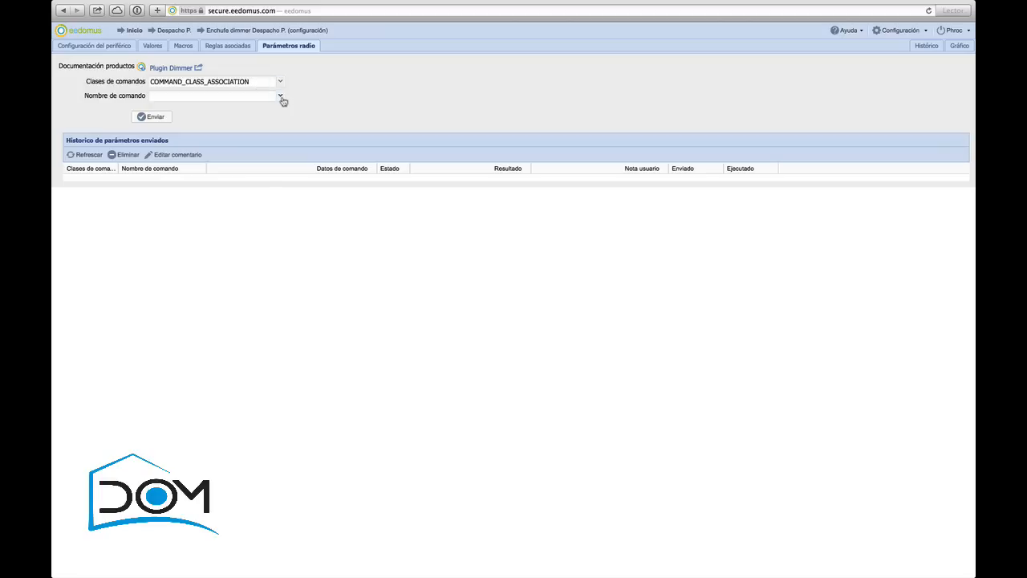
{"action": "left_click", "coordinate": [283, 100]}
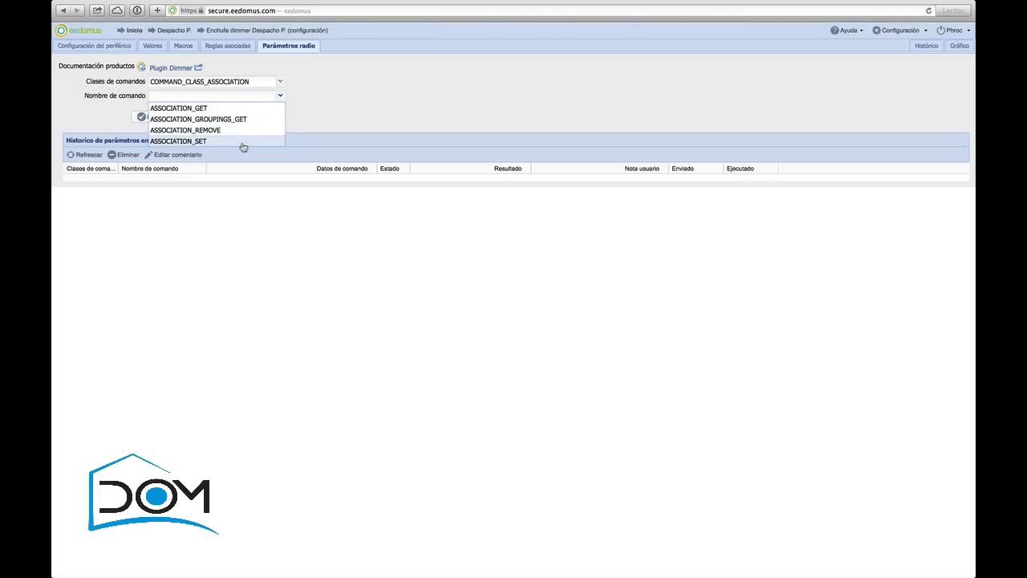
{"action": "left_click", "coordinate": [243, 144]}
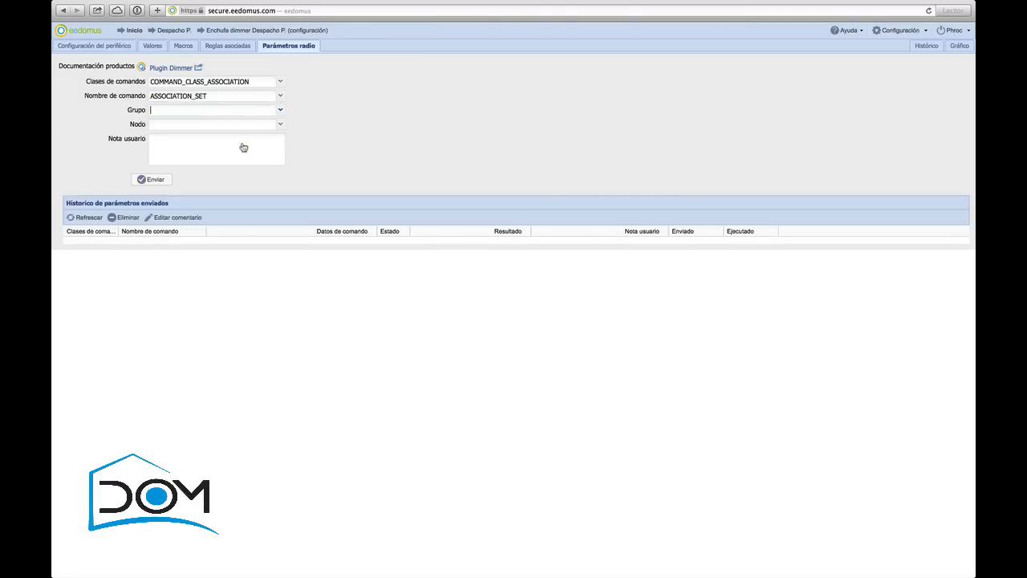
{"action": "left_click", "coordinate": [277, 110]}
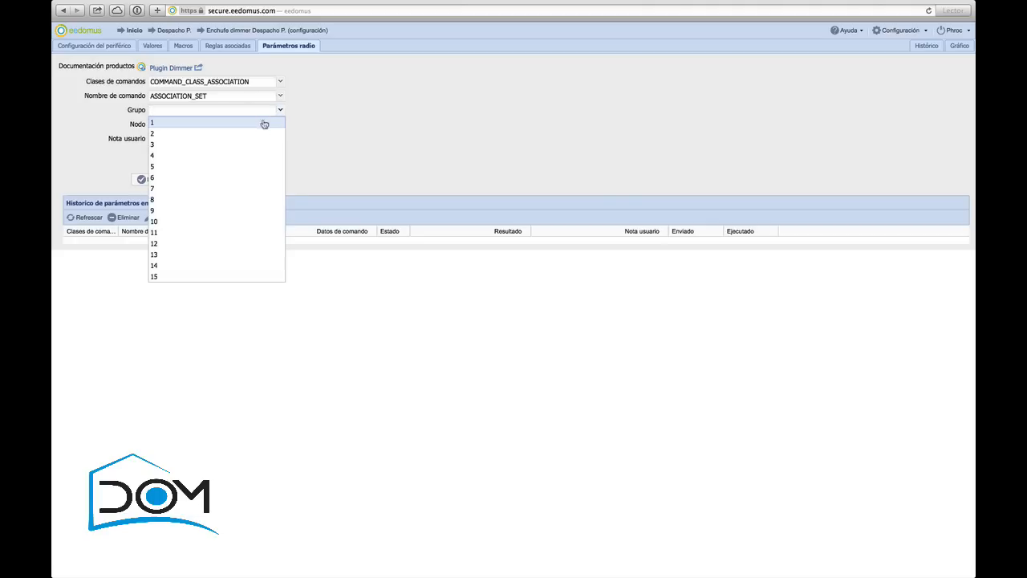
{"action": "left_click", "coordinate": [261, 129]}
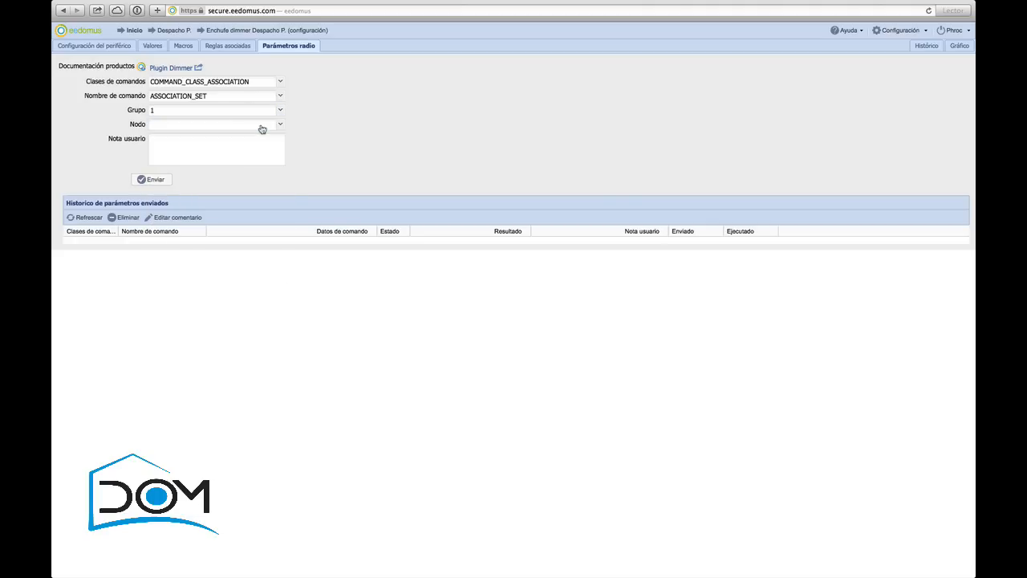
{"action": "left_click", "coordinate": [281, 126]}
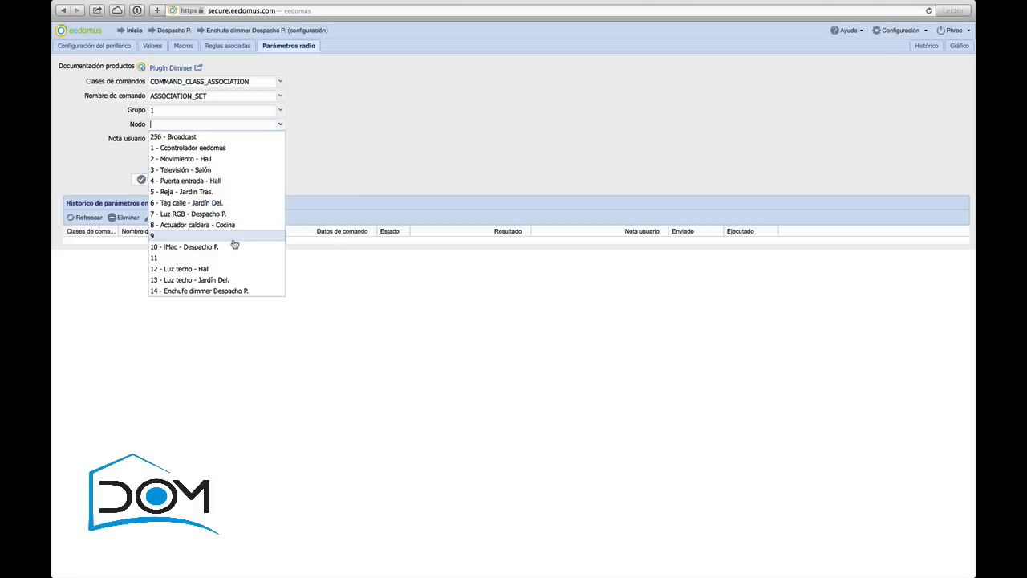
{"action": "scroll", "coordinate": [234, 244], "scroll_direction": "down", "scroll_amount": 2}
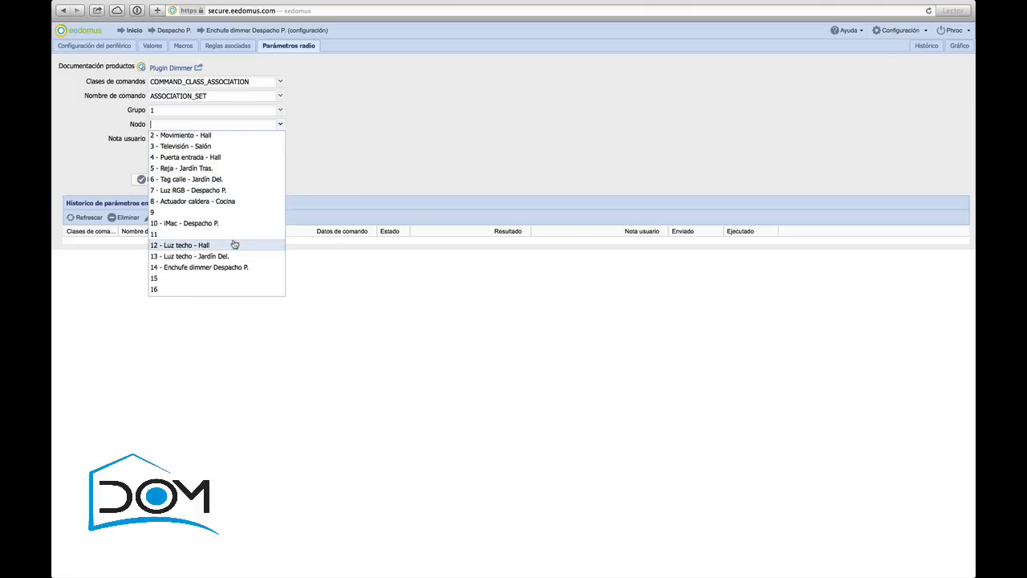
{"action": "left_click", "coordinate": [235, 245]}
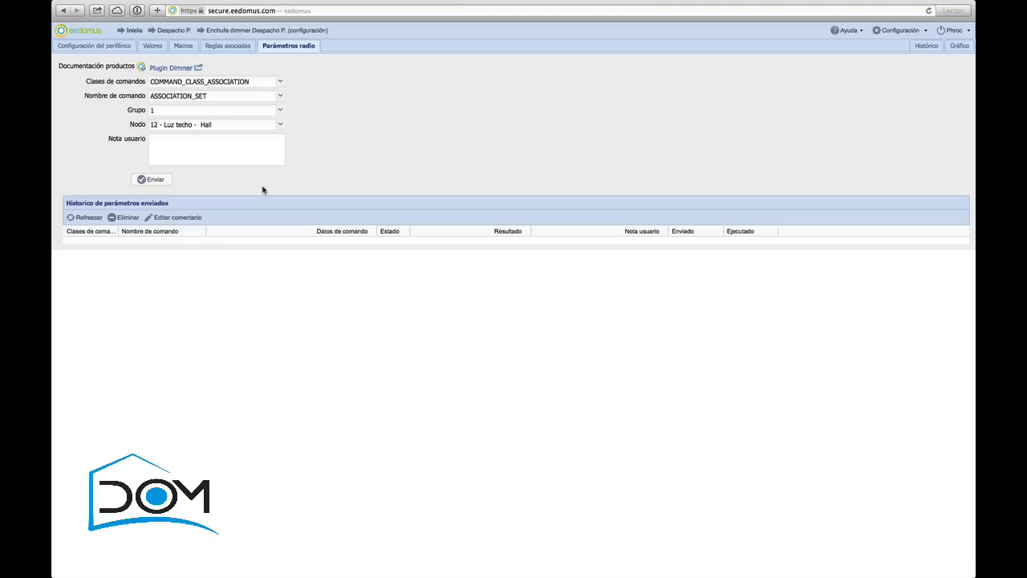
{"action": "left_click", "coordinate": [151, 179]}
Switch to COMMAND_CLASS_CONFIGURATION and prepare a CONFIGURATION_SET command for parameter 3 - Control type
{"action": "left_click", "coordinate": [282, 83]}
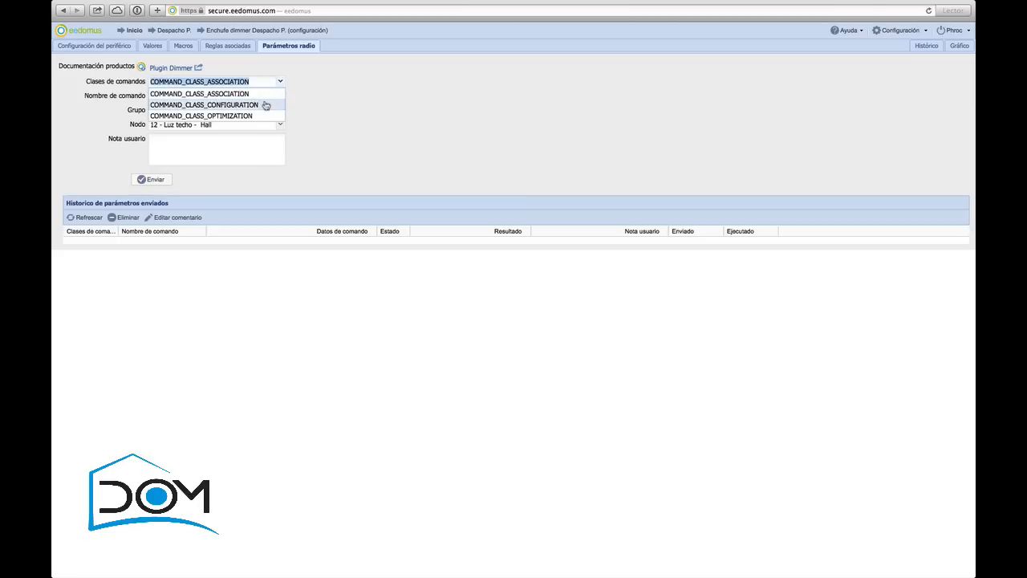
{"action": "left_click", "coordinate": [266, 105]}
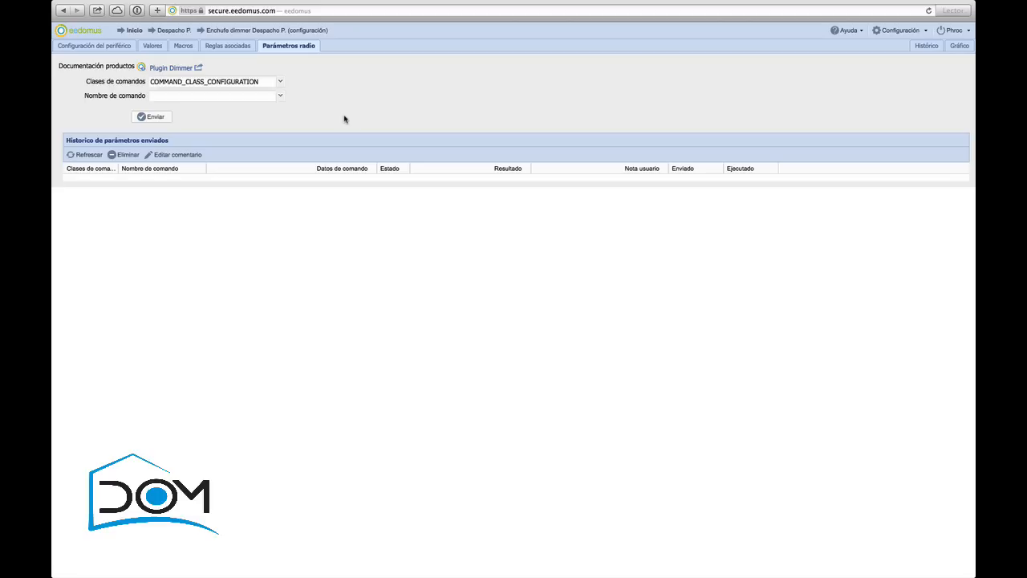
{"action": "left_click", "coordinate": [278, 101]}
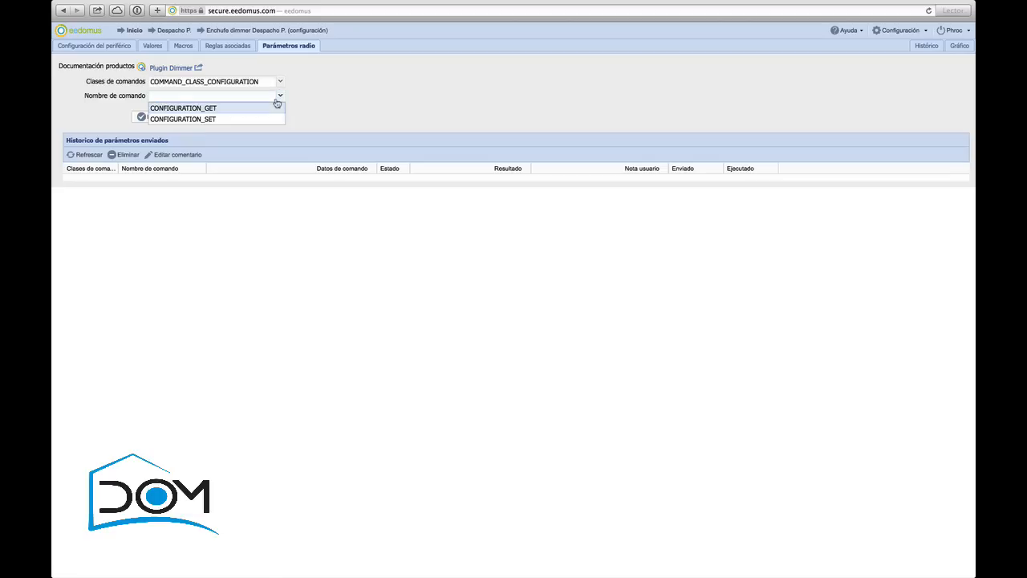
{"action": "left_click", "coordinate": [221, 119]}
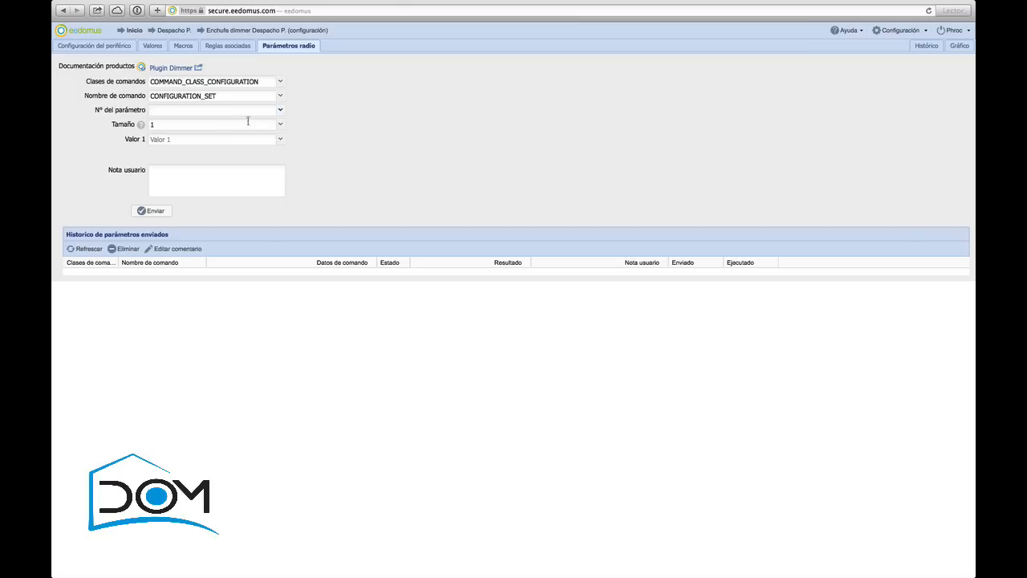
{"action": "left_click", "coordinate": [280, 111]}
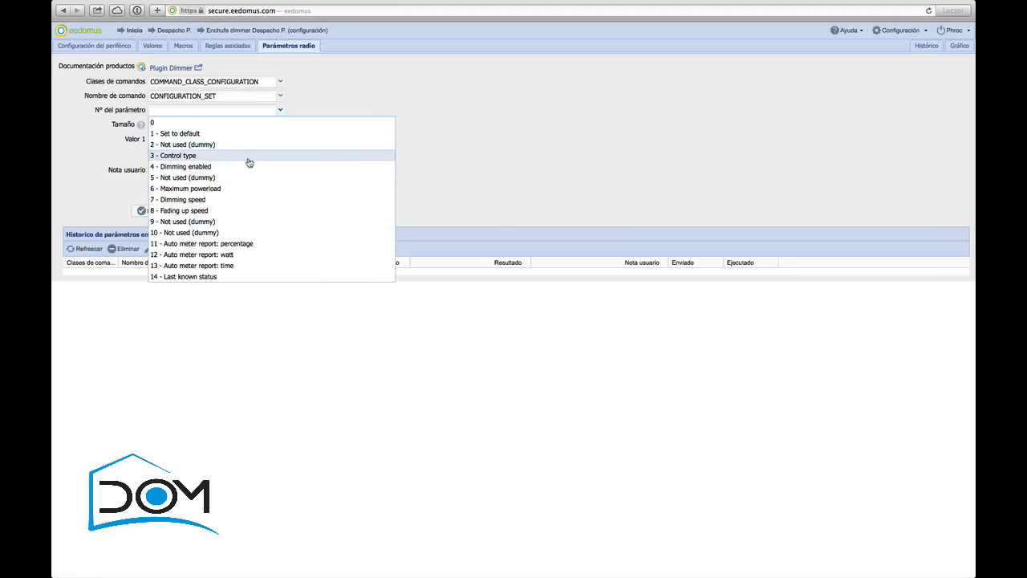
{"action": "scroll", "coordinate": [238, 174], "scroll_direction": "down", "scroll_amount": 3}
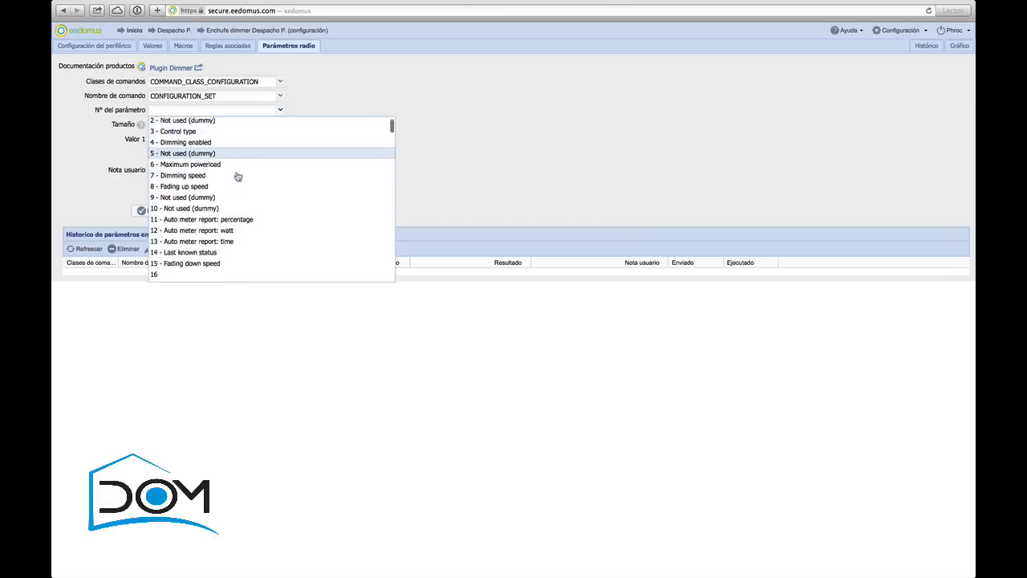
{"action": "scroll", "coordinate": [239, 174], "scroll_direction": "up", "scroll_amount": 3}
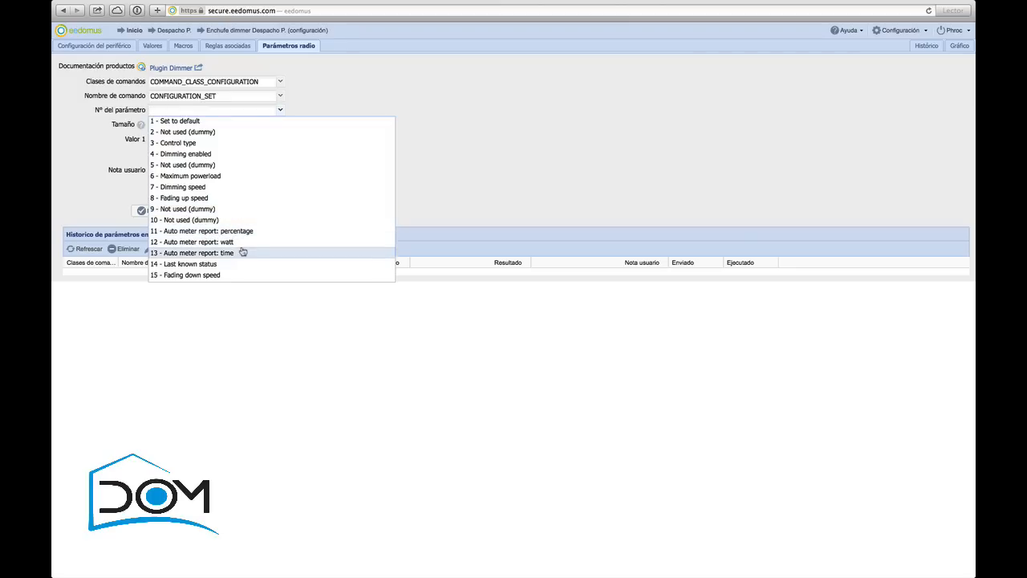
{"action": "left_click", "coordinate": [253, 149]}
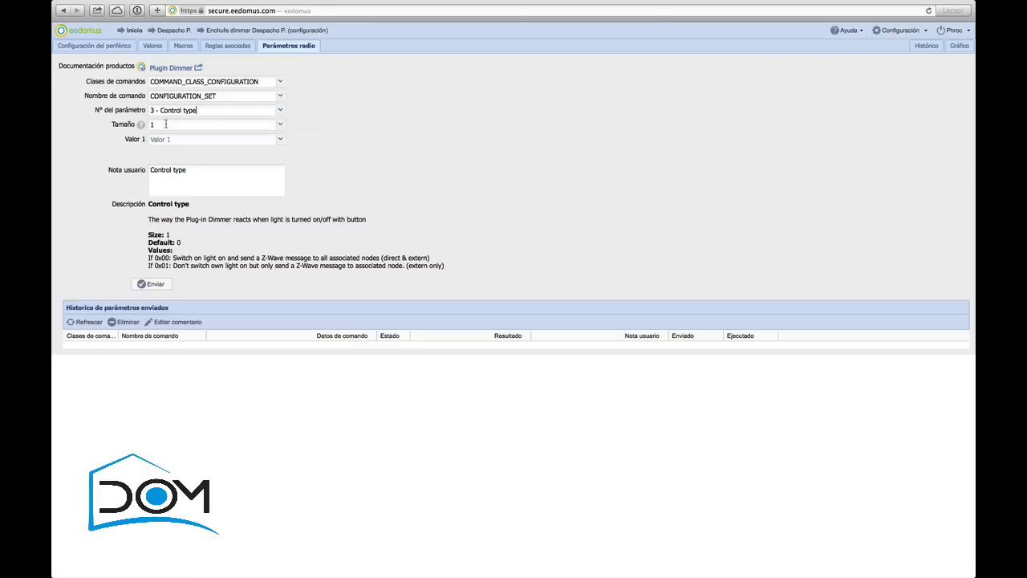
Set Valor 1 of the Control type parameter to 5
{"action": "left_click", "coordinate": [280, 140]}
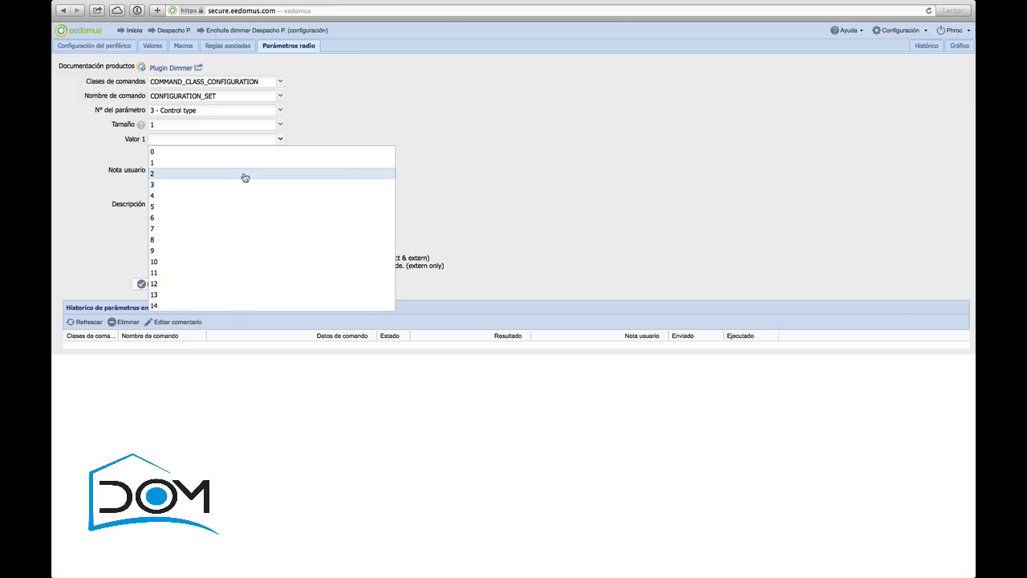
{"action": "left_click", "coordinate": [369, 126]}
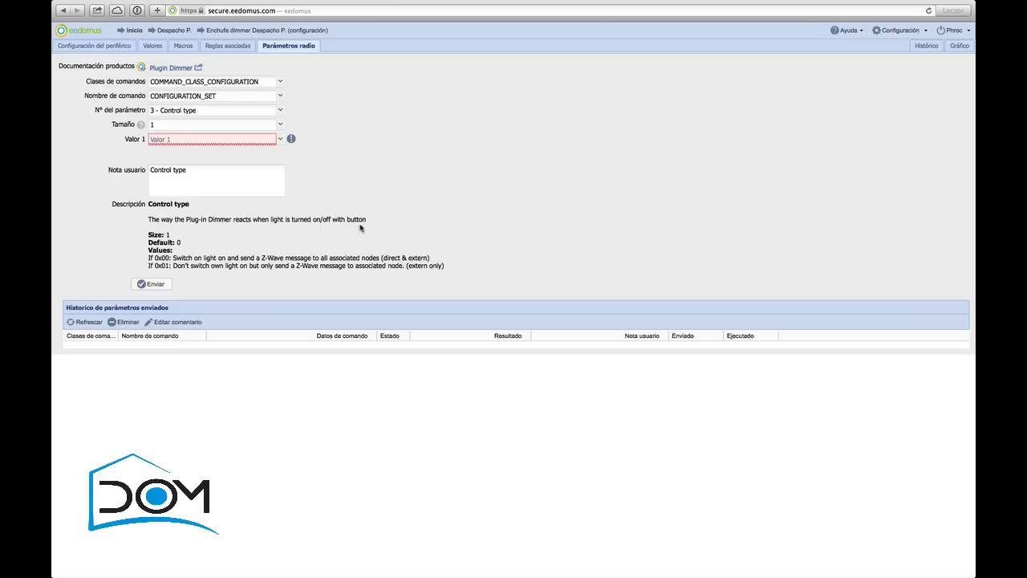
{"action": "left_click", "coordinate": [280, 140]}
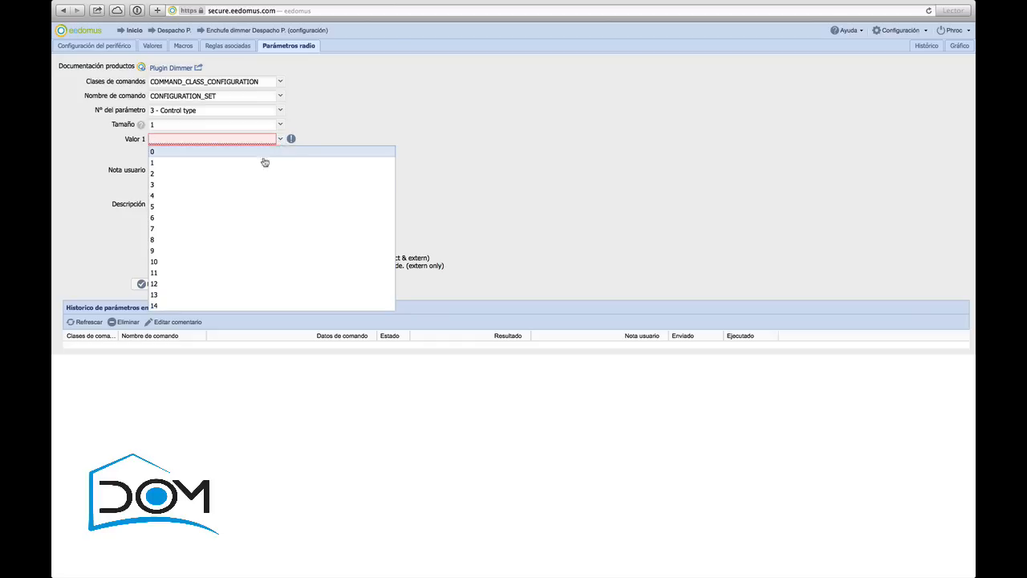
{"action": "left_click", "coordinate": [216, 207]}
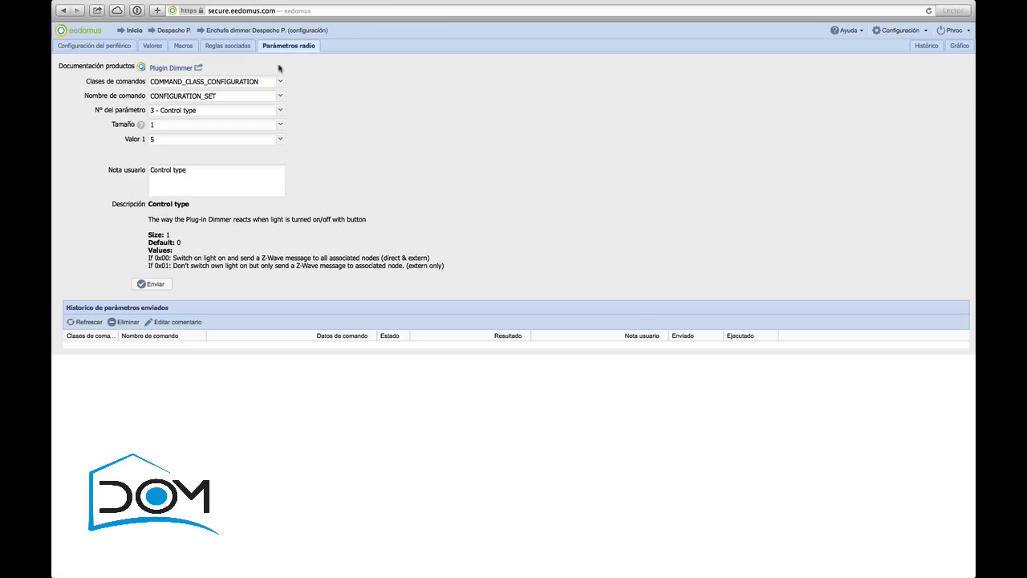
Review the available command classes and Valor 1 options, and change the command class to COMMAND_CLASS_OPTIMIZATION
{"action": "left_click", "coordinate": [280, 82]}
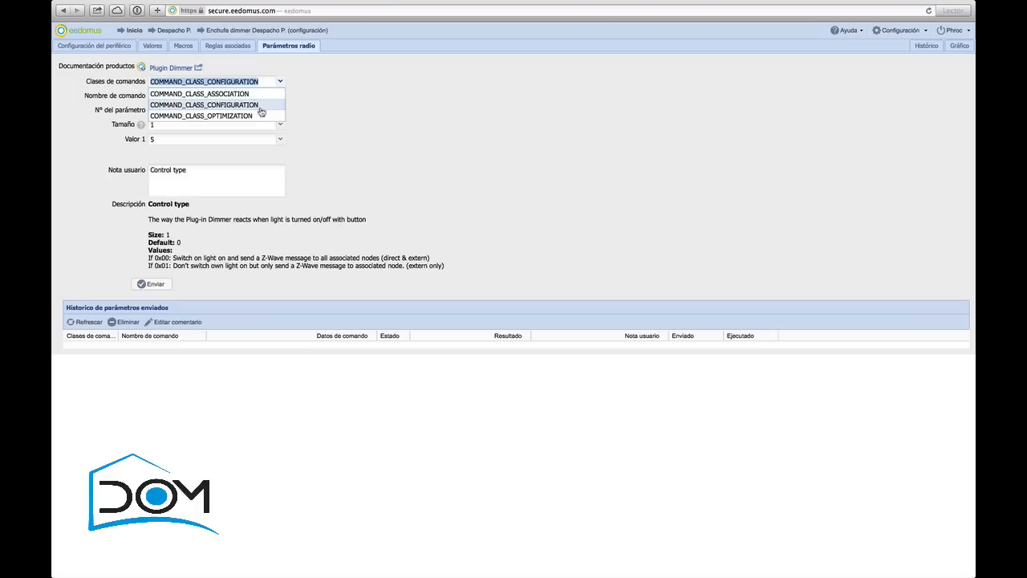
{"action": "left_click", "coordinate": [392, 108]}
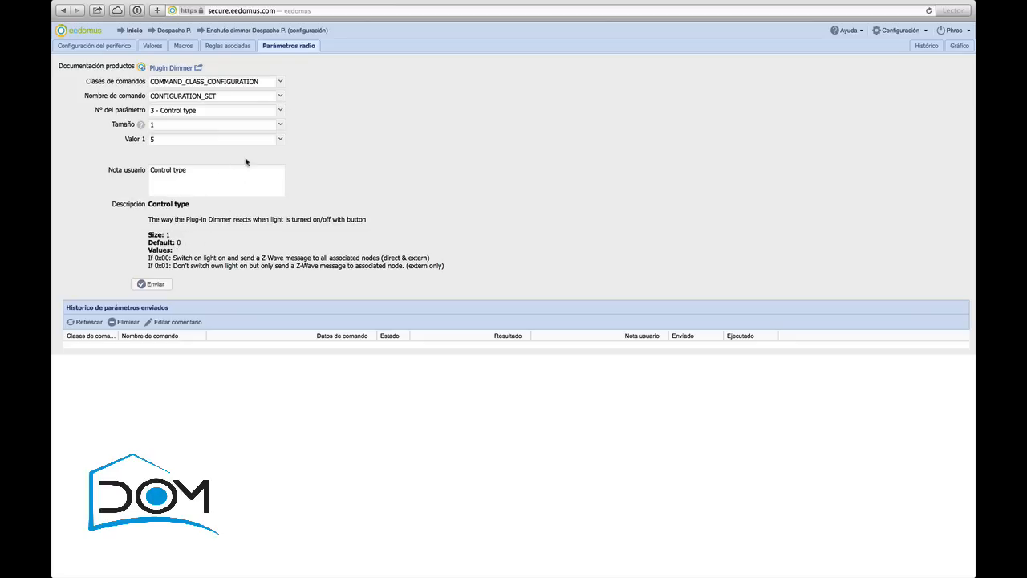
{"action": "left_click", "coordinate": [282, 141]}
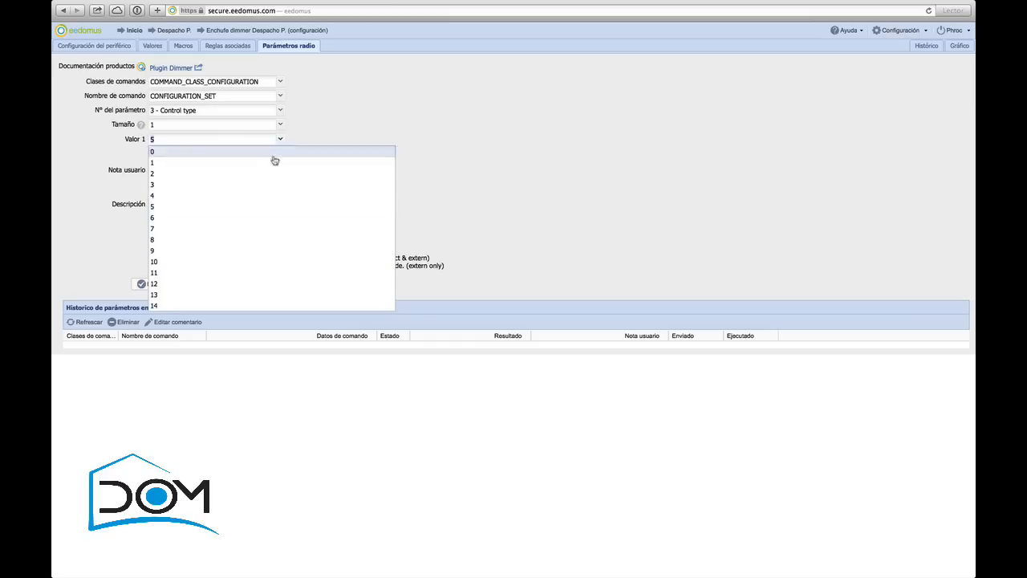
{"action": "left_click", "coordinate": [518, 128]}
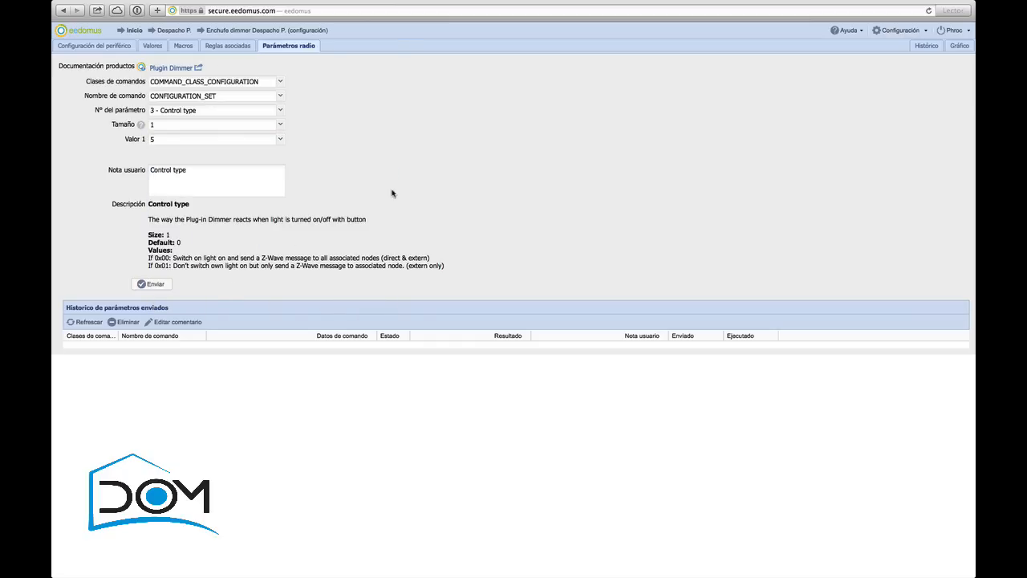
{"action": "left_click", "coordinate": [279, 81]}
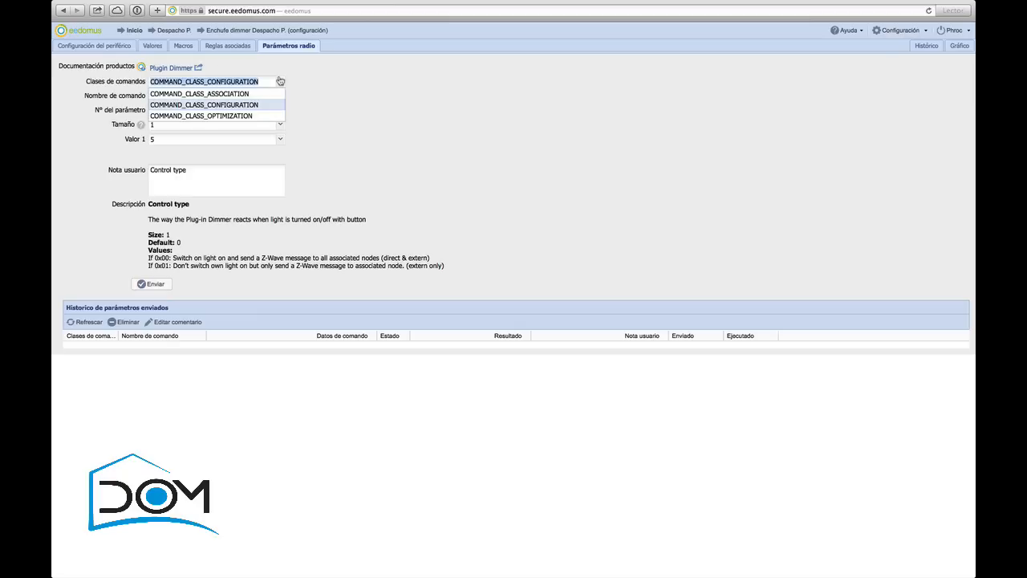
{"action": "left_click", "coordinate": [259, 116]}
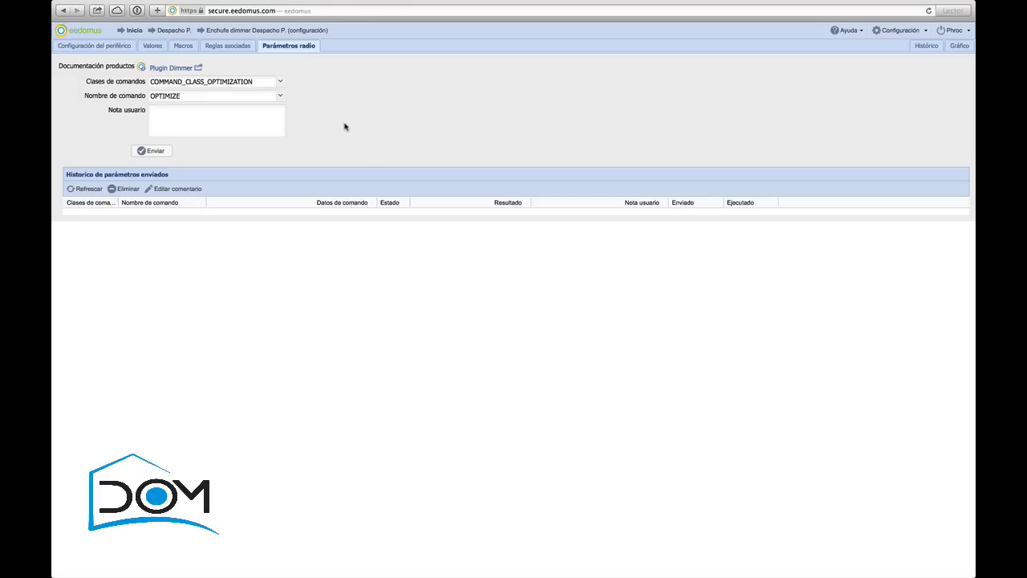
Review the Enchufe dimmer's peripheral configuration, possible values, macros and associated rules
{"action": "left_click", "coordinate": [122, 47]}
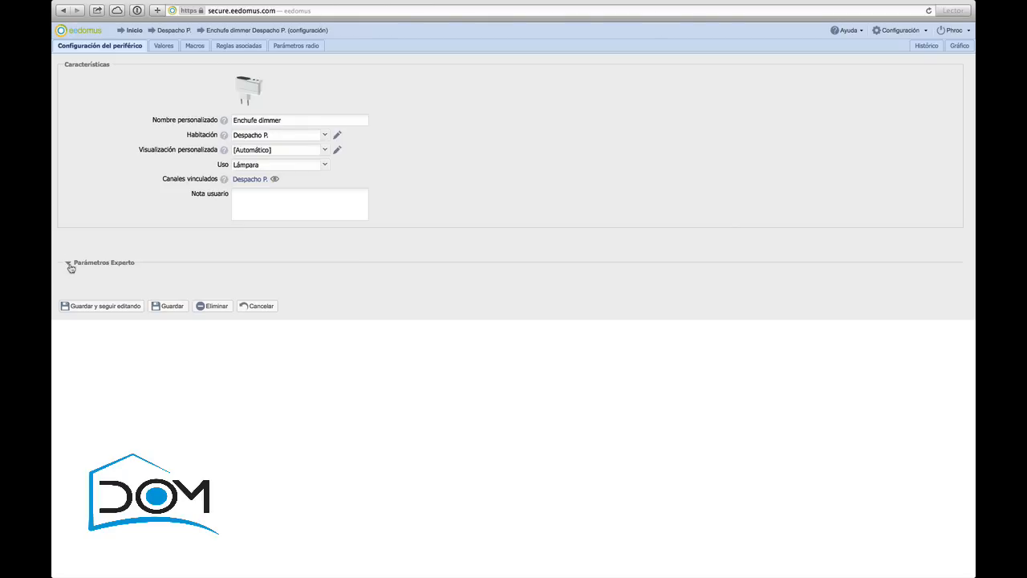
{"action": "left_click", "coordinate": [163, 46]}
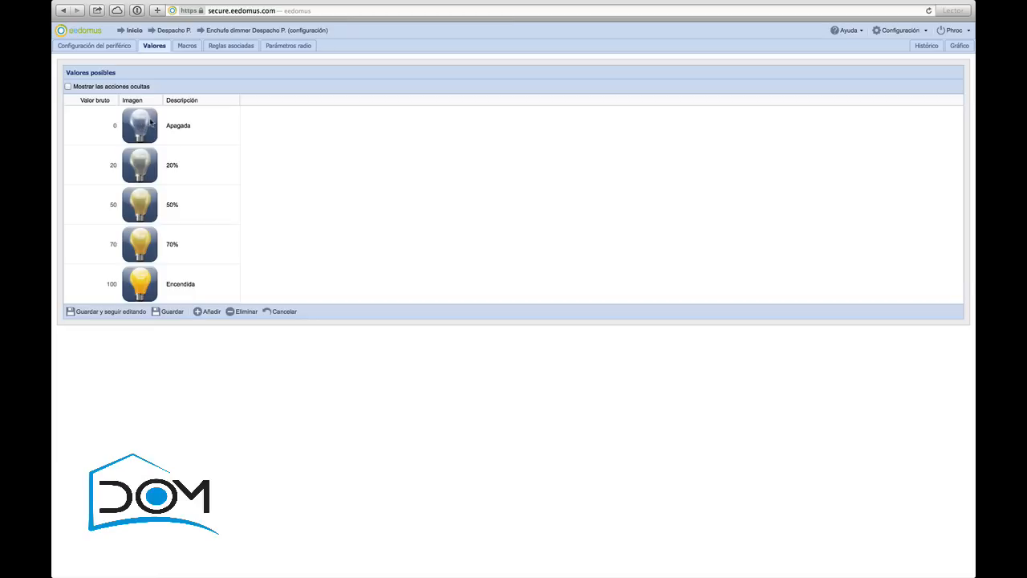
{"action": "left_click", "coordinate": [187, 45]}
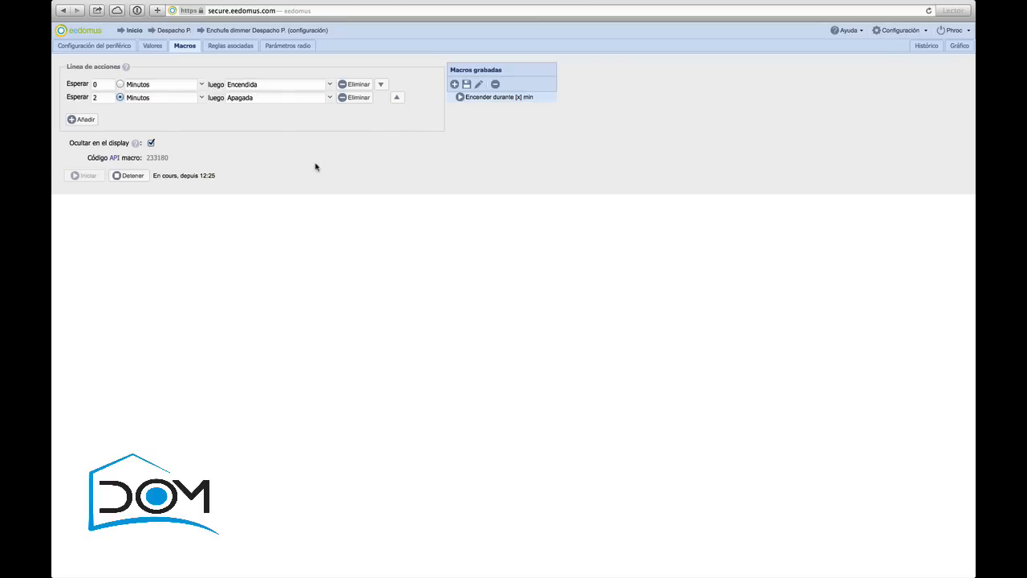
{"action": "left_click", "coordinate": [235, 46]}
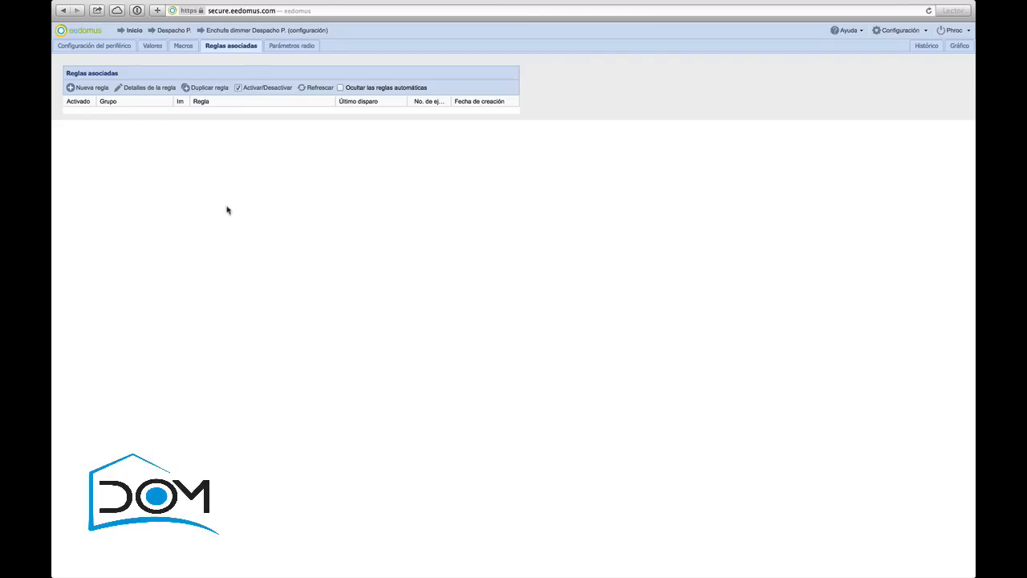
Return to the dimmer's radio parameters and choose COMMAND_CLASS_ASSOCIATION, replacing it with COMMAND_CLASS_CONFIGURATION
{"action": "left_click", "coordinate": [293, 48]}
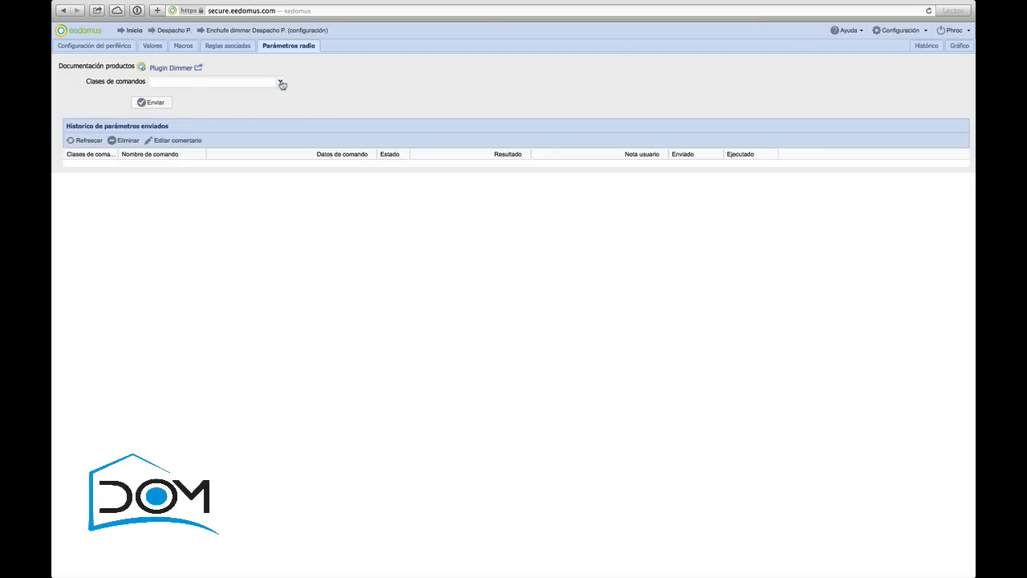
{"action": "left_click", "coordinate": [280, 82]}
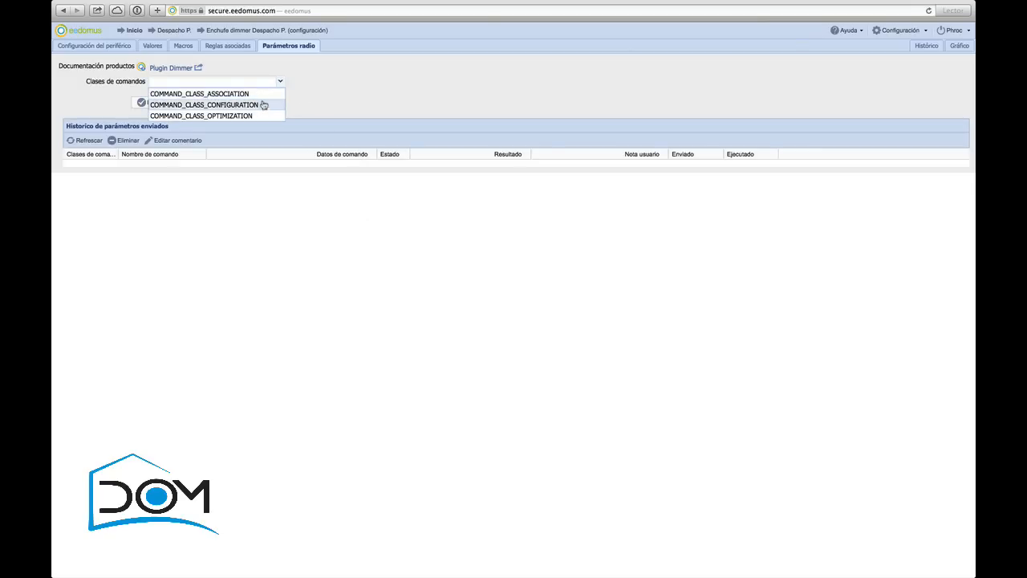
{"action": "left_click", "coordinate": [264, 95]}
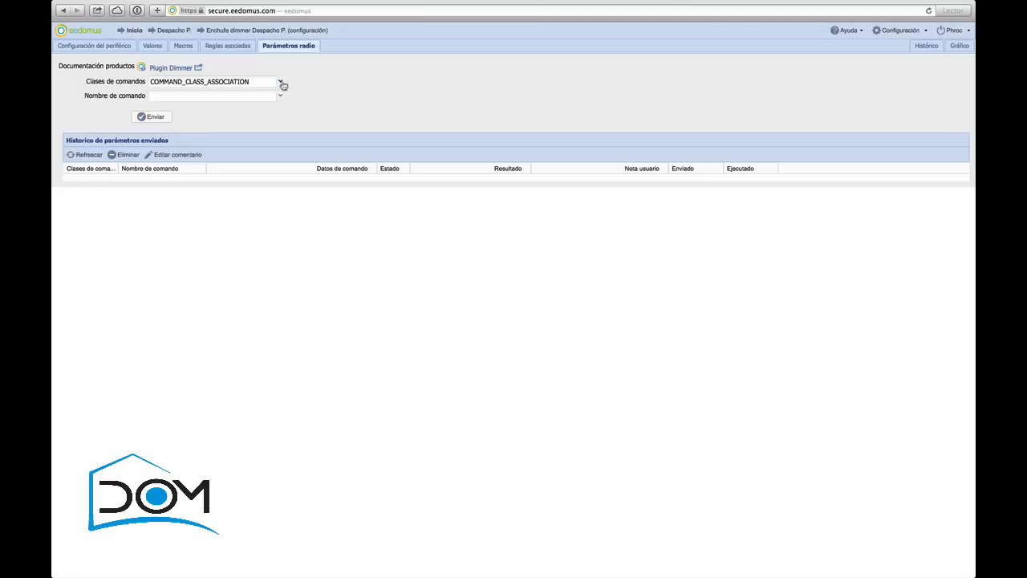
{"action": "left_click", "coordinate": [281, 82]}
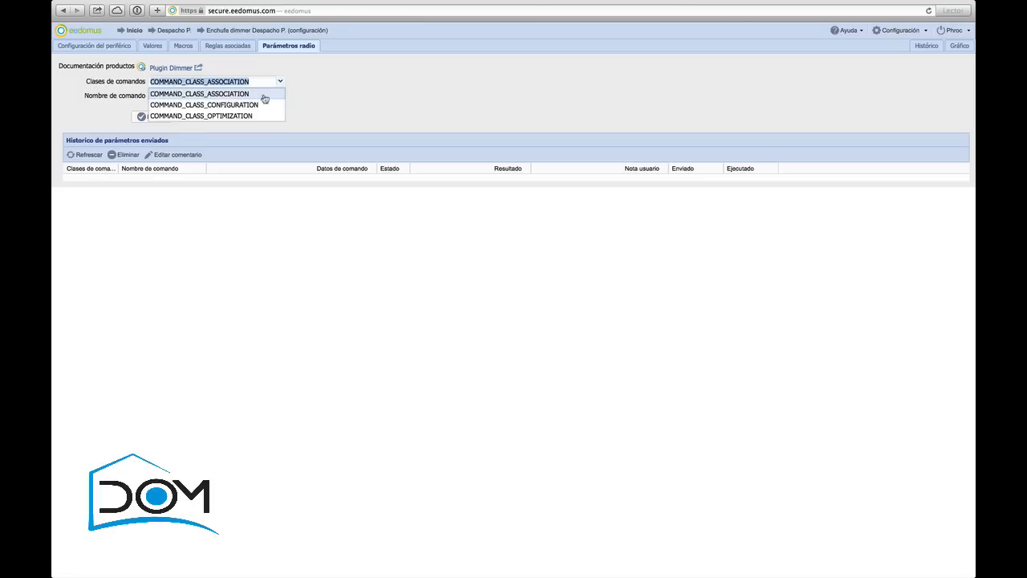
{"action": "left_click", "coordinate": [255, 105]}
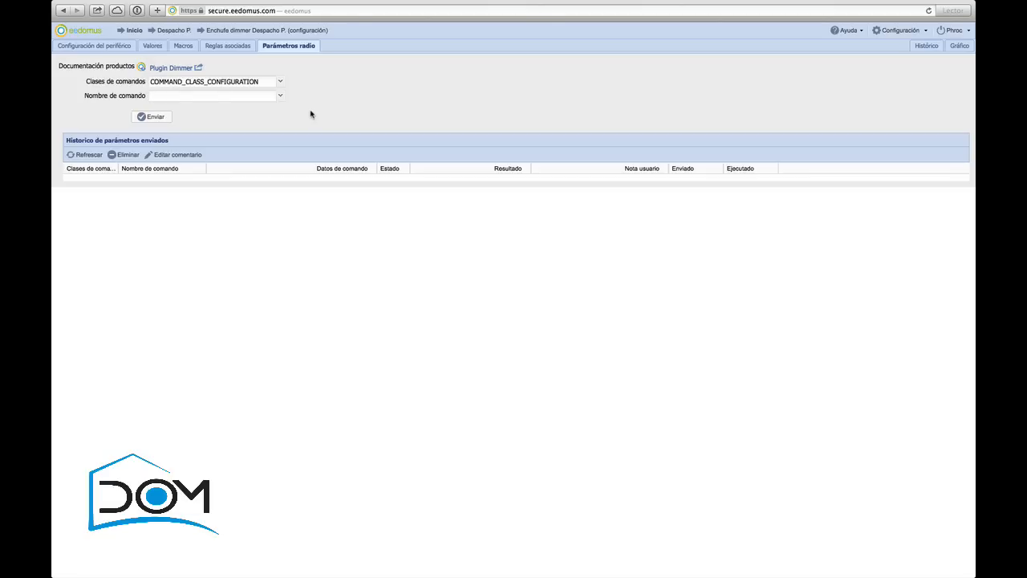
Go to the Despacho P. room and switch the Enchufe dimmer to Apagada
{"action": "left_click", "coordinate": [127, 34]}
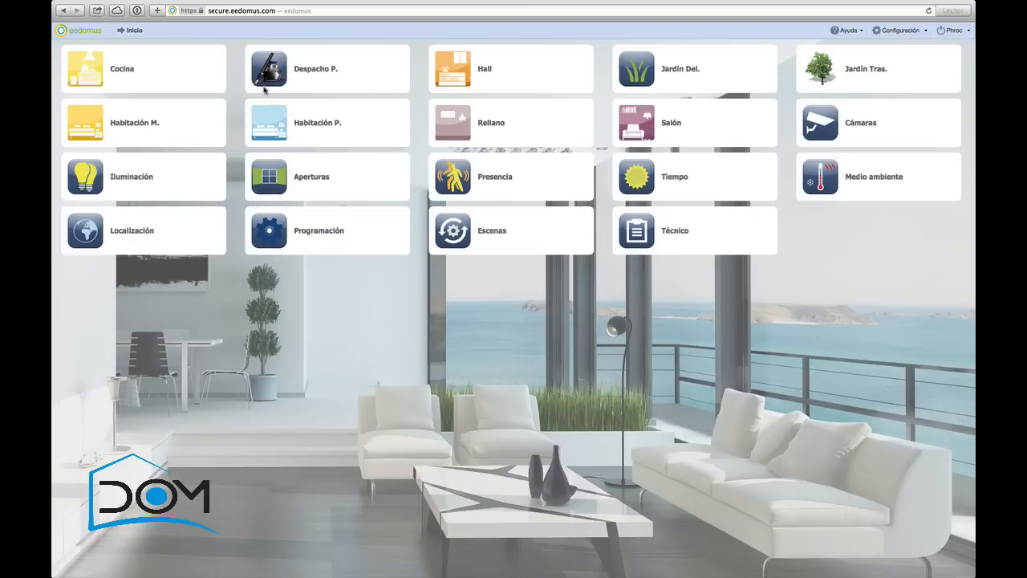
{"action": "left_click", "coordinate": [257, 62]}
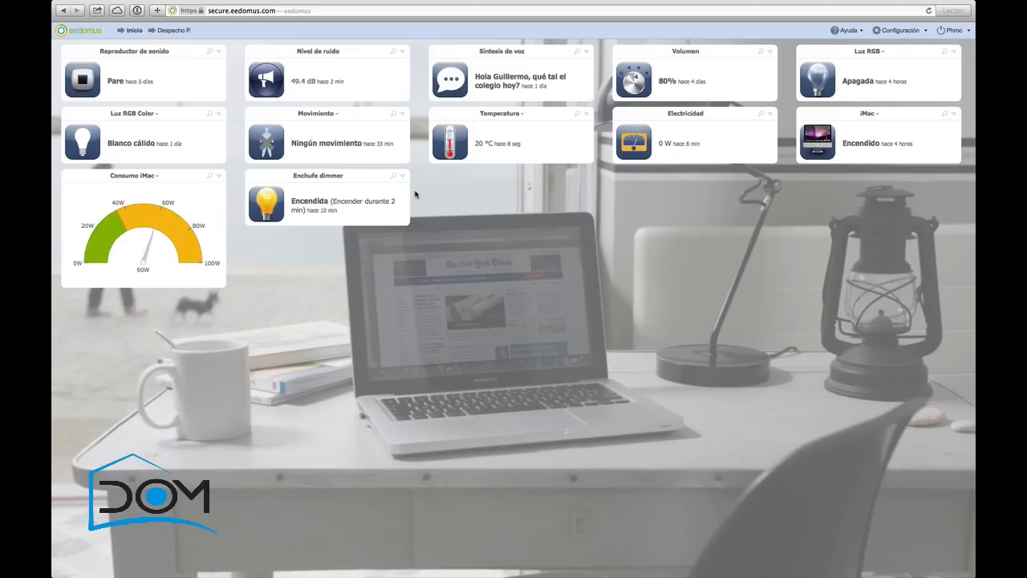
{"action": "left_click", "coordinate": [275, 210]}
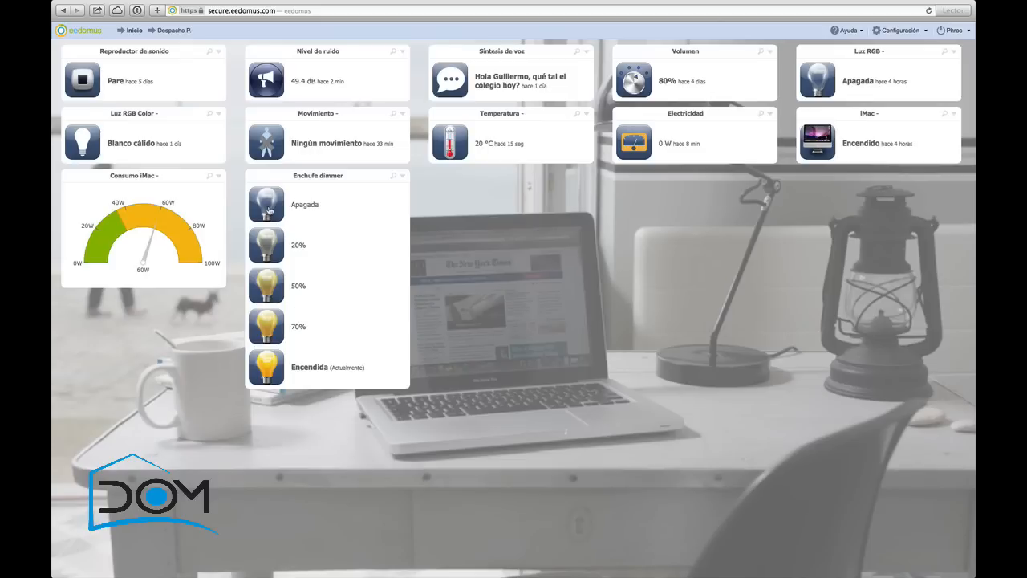
{"action": "left_click", "coordinate": [271, 211]}
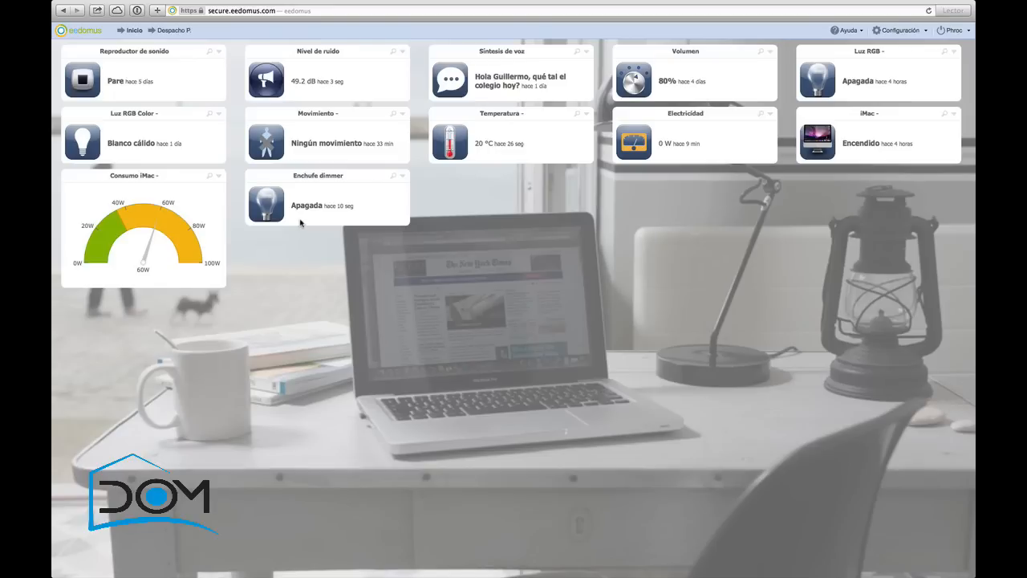
Open the configuration of the Electricidad peripheral in Despacho P. and follow its linked channel to Enchufe dimmer and back
{"action": "left_click", "coordinate": [402, 175]}
{"action": "left_click", "coordinate": [635, 213]}
{"action": "left_click", "coordinate": [770, 114]}
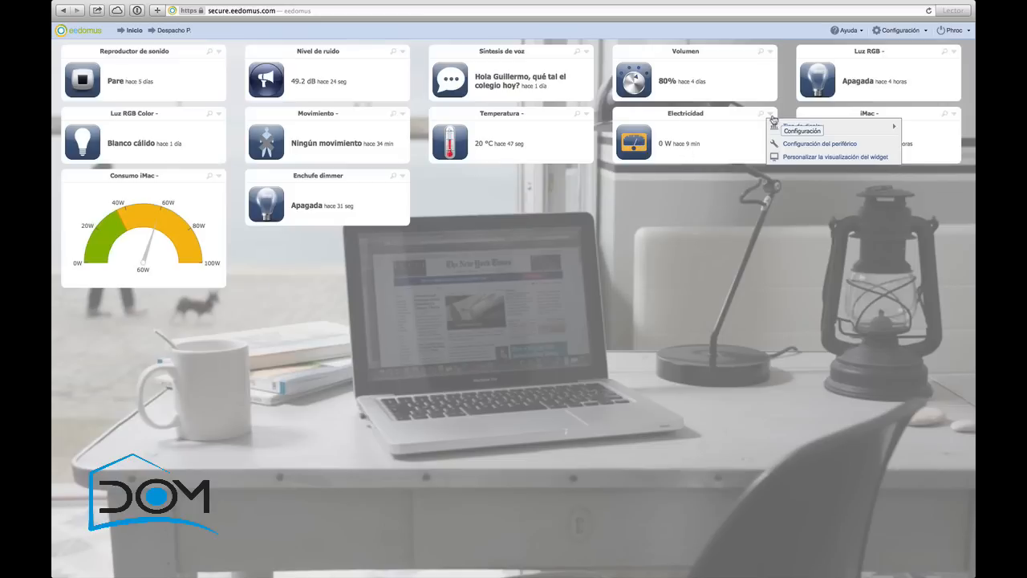
{"action": "left_click", "coordinate": [822, 145]}
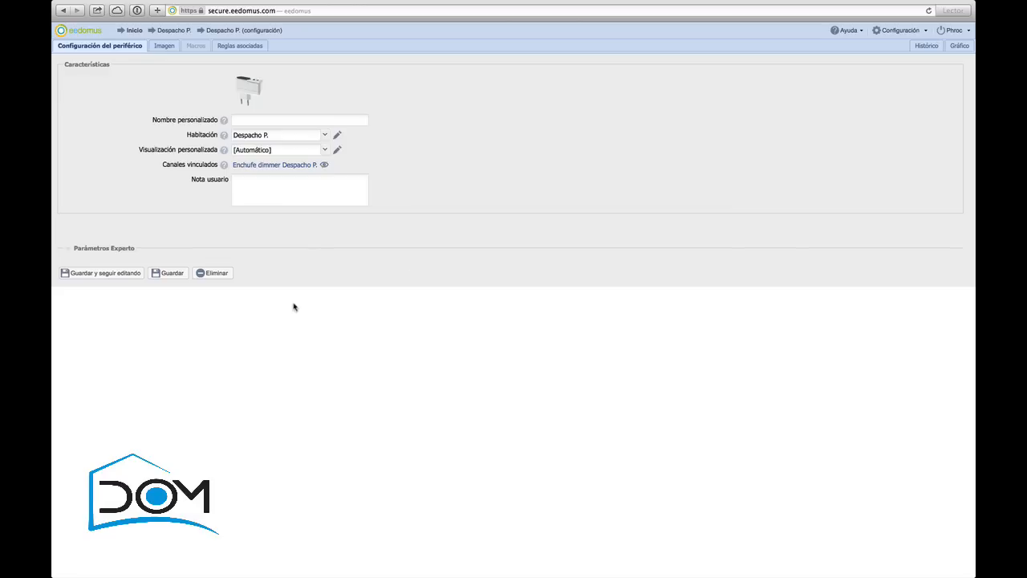
{"action": "mouse_move", "coordinate": [252, 173]}
{"action": "left_click", "coordinate": [285, 167]}
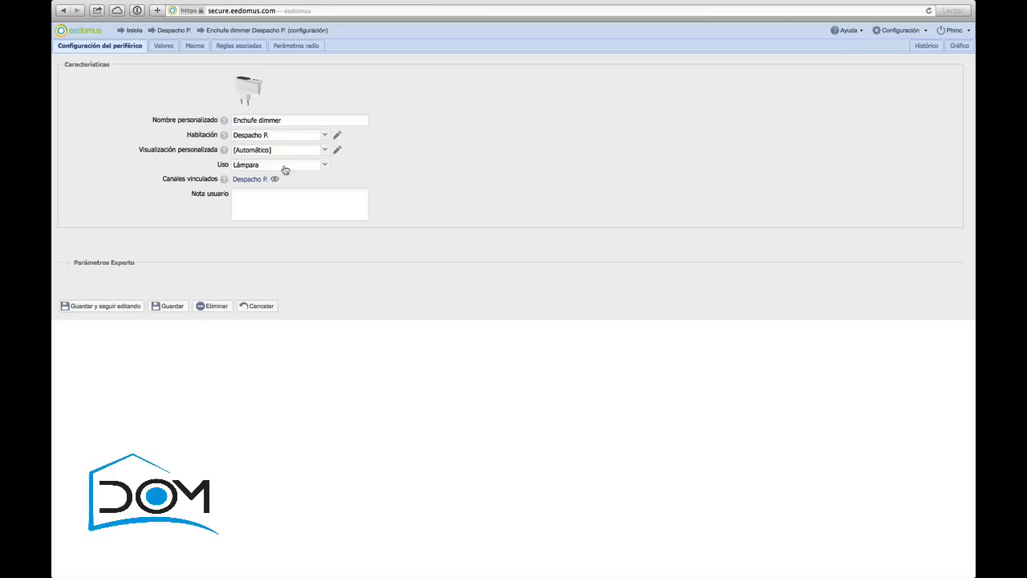
{"action": "left_click", "coordinate": [249, 179]}
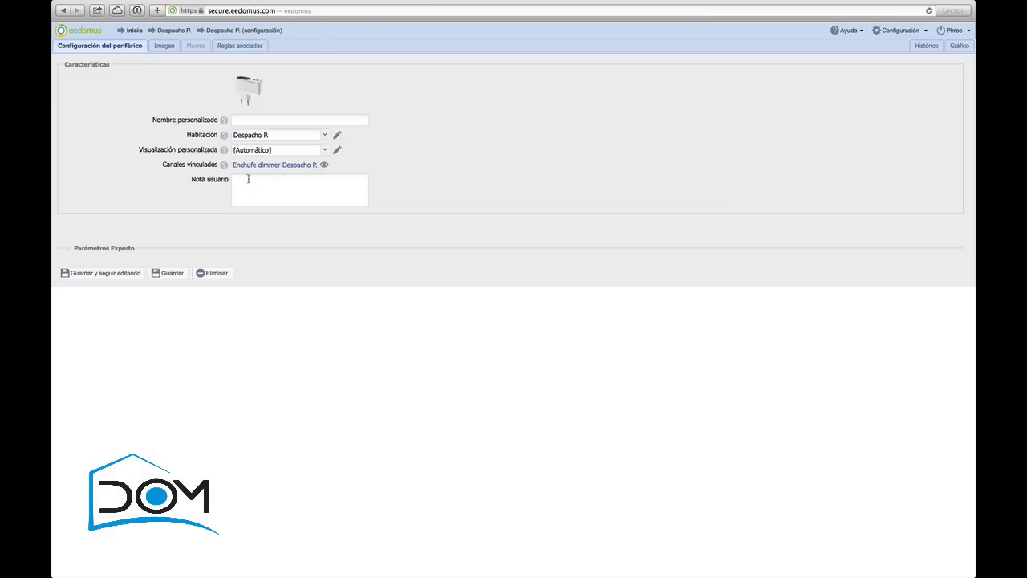
Name the electricity peripheral "Consumo dimmer" and check its custom display options, keeping [Automático]
{"action": "left_click", "coordinate": [278, 118]}
{"action": "type", "text": "Consumo dimmer"}
{"action": "left_click", "coordinate": [307, 154]}
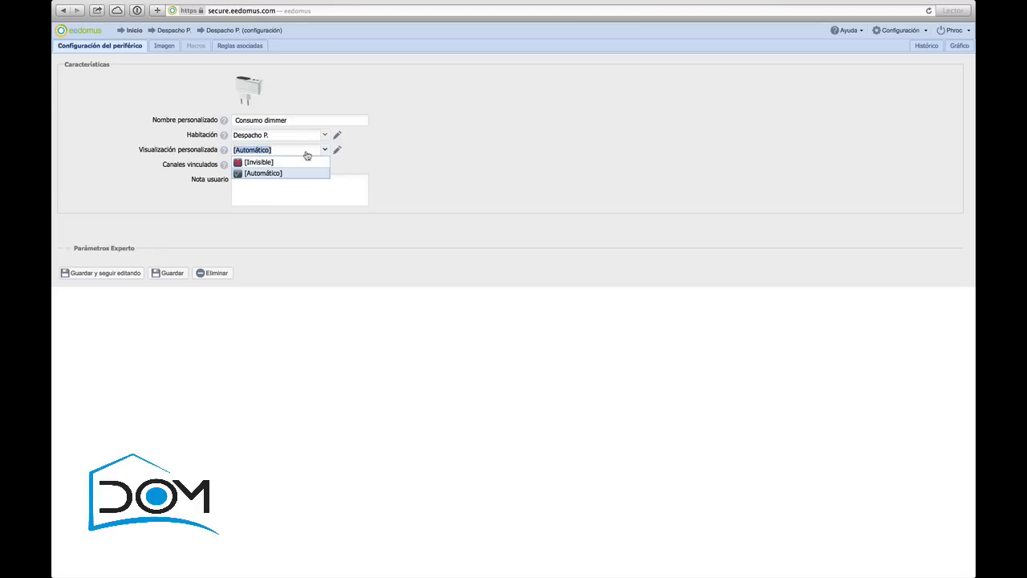
{"action": "left_click", "coordinate": [442, 168]}
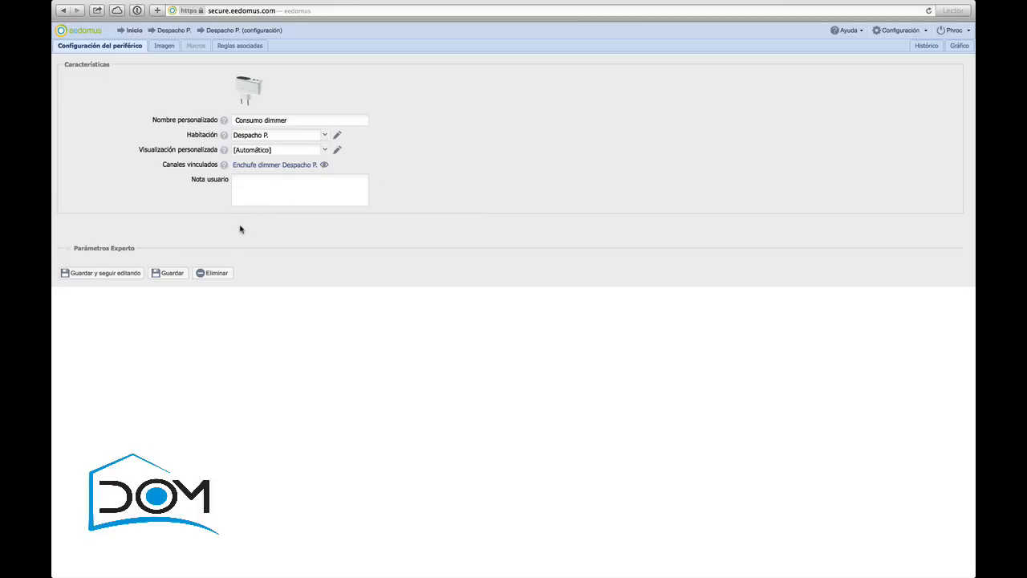
Review the polling frequency options in the expert parameters, keep Cada 2 minutos, and save the peripheral while continuing to edit
{"action": "left_click", "coordinate": [64, 247]}
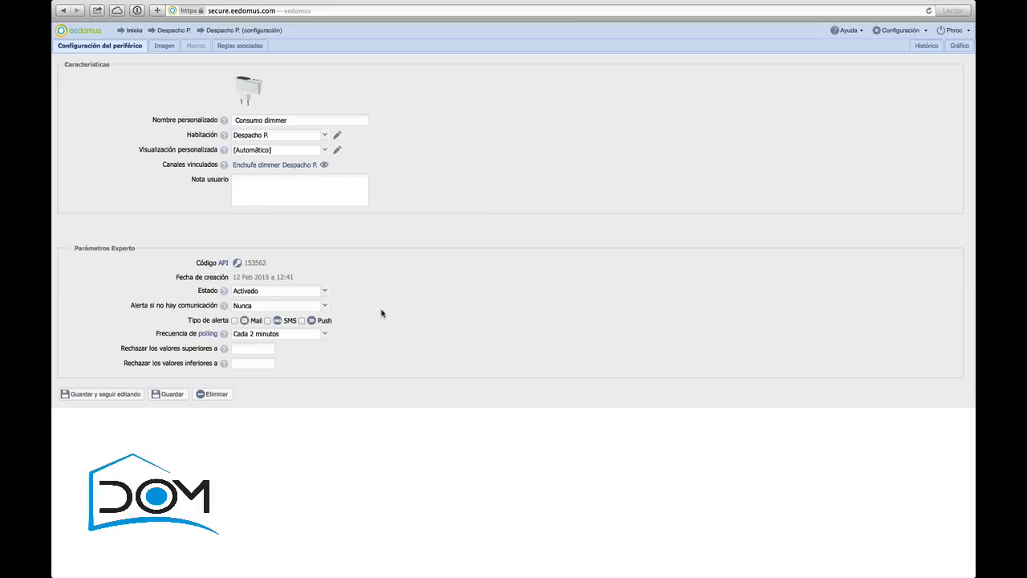
{"action": "left_click", "coordinate": [325, 336]}
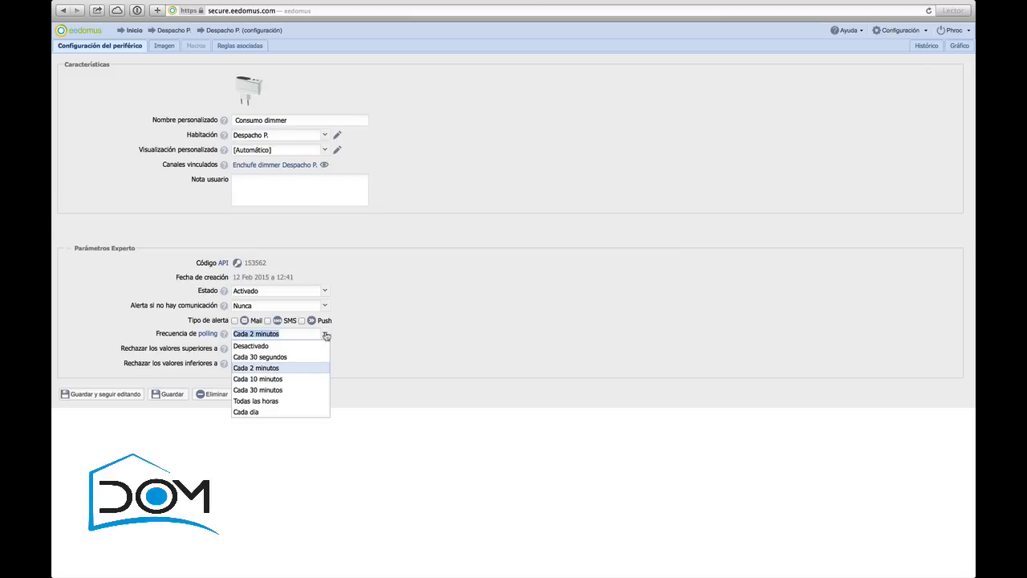
{"action": "left_click", "coordinate": [434, 325]}
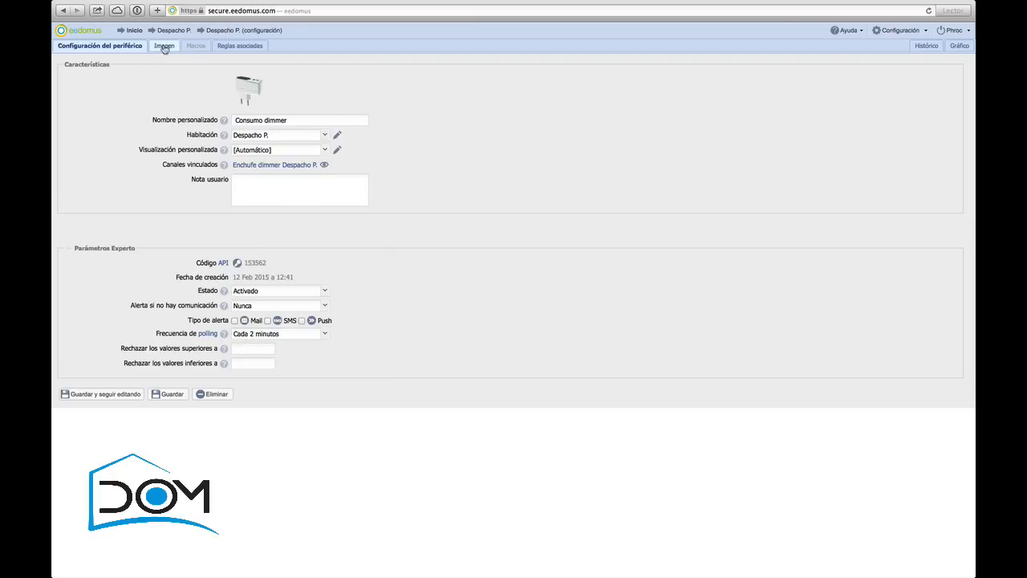
{"action": "left_click", "coordinate": [100, 399]}
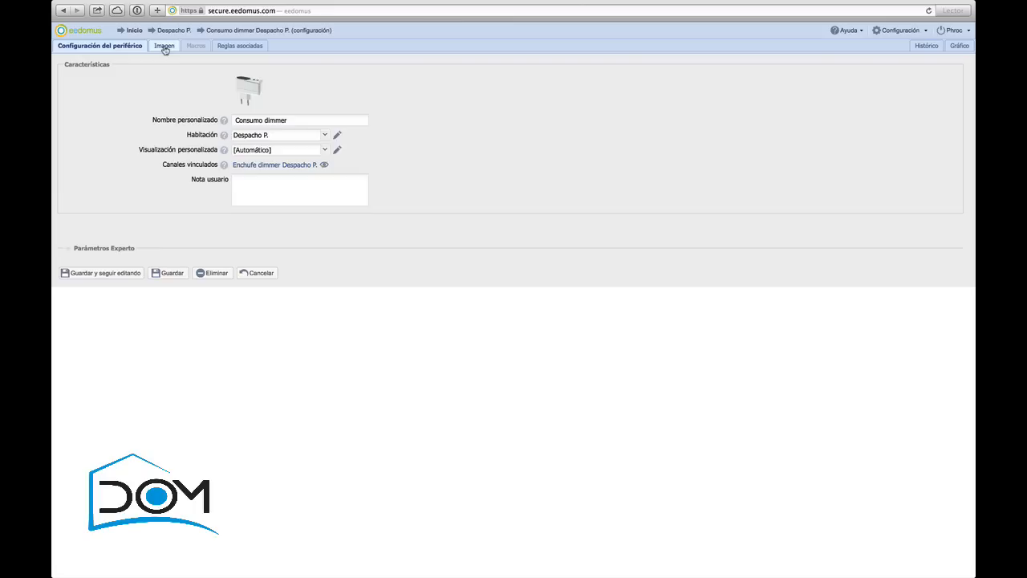
Review the image choices and associated rules of Consumo dimmer, keep its image, and save the configuration to return to the room
{"action": "left_click", "coordinate": [164, 46]}
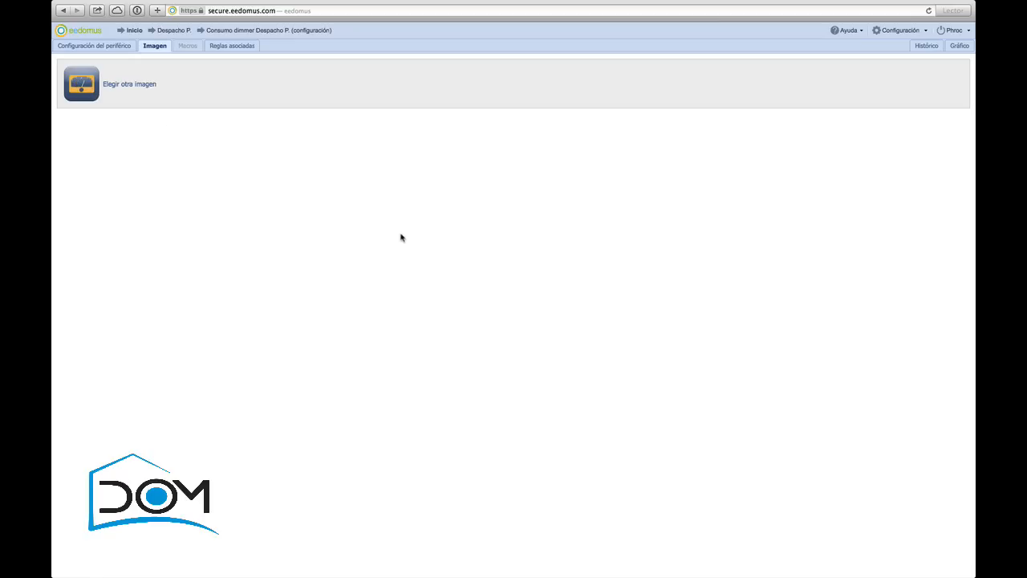
{"action": "left_click", "coordinate": [129, 85]}
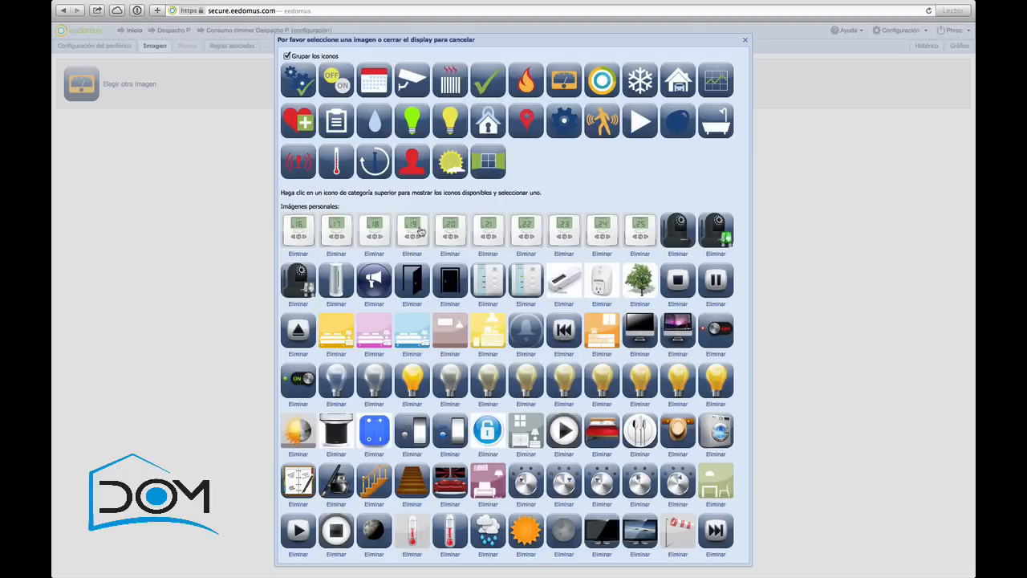
{"action": "left_click", "coordinate": [746, 40]}
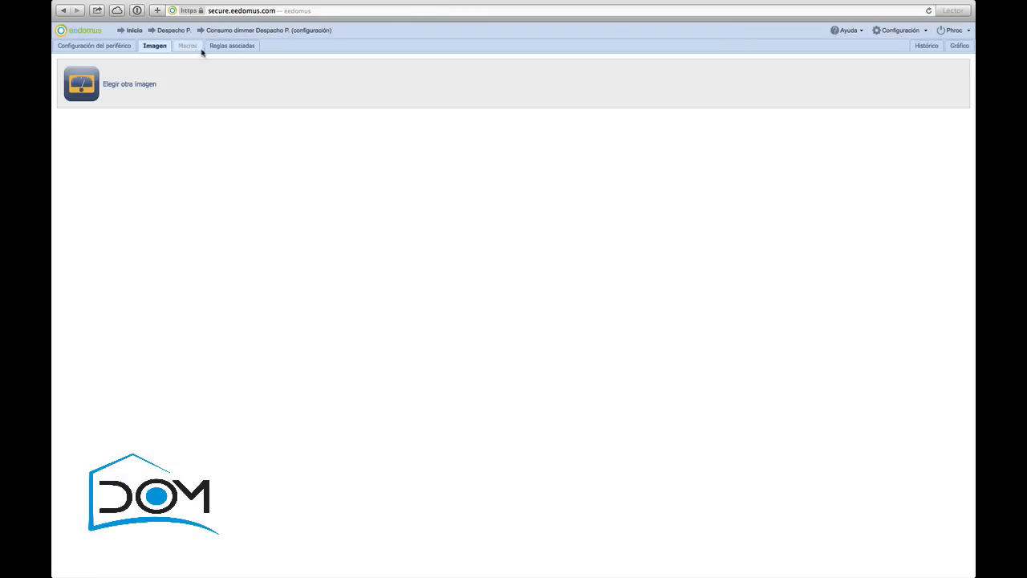
{"action": "left_click", "coordinate": [233, 47]}
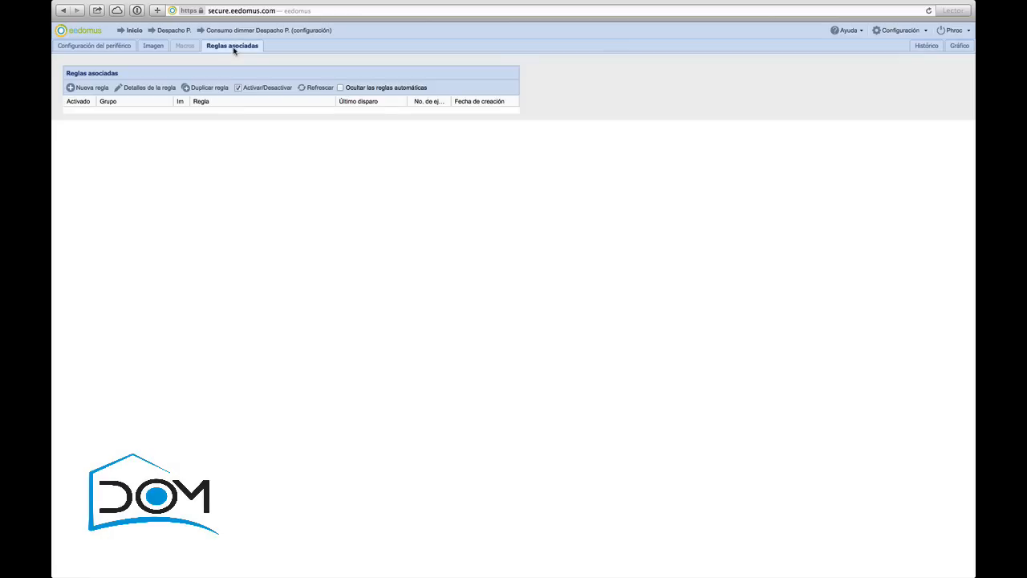
{"action": "left_click", "coordinate": [155, 47]}
{"action": "left_click", "coordinate": [123, 45]}
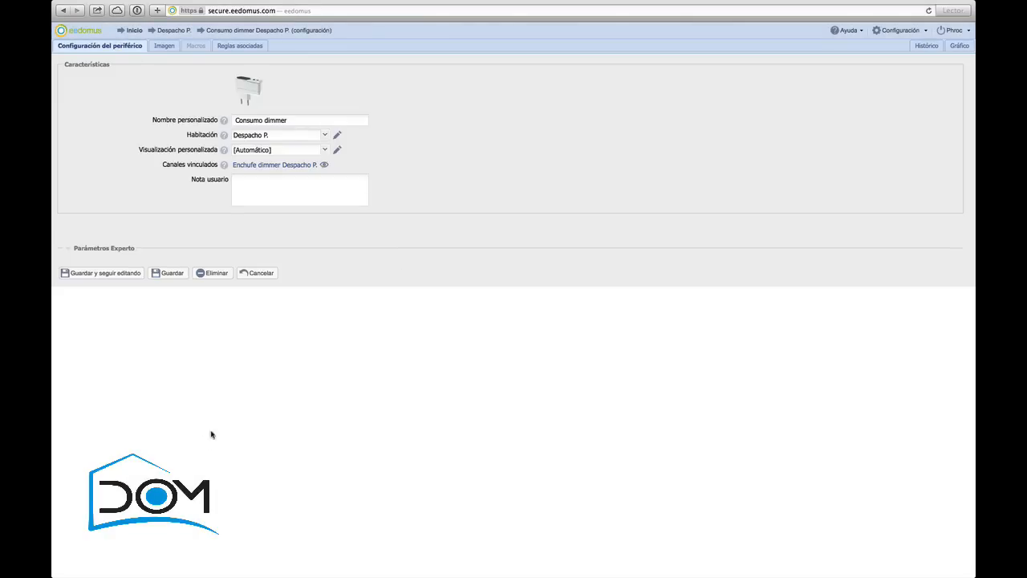
{"action": "left_click", "coordinate": [170, 275]}
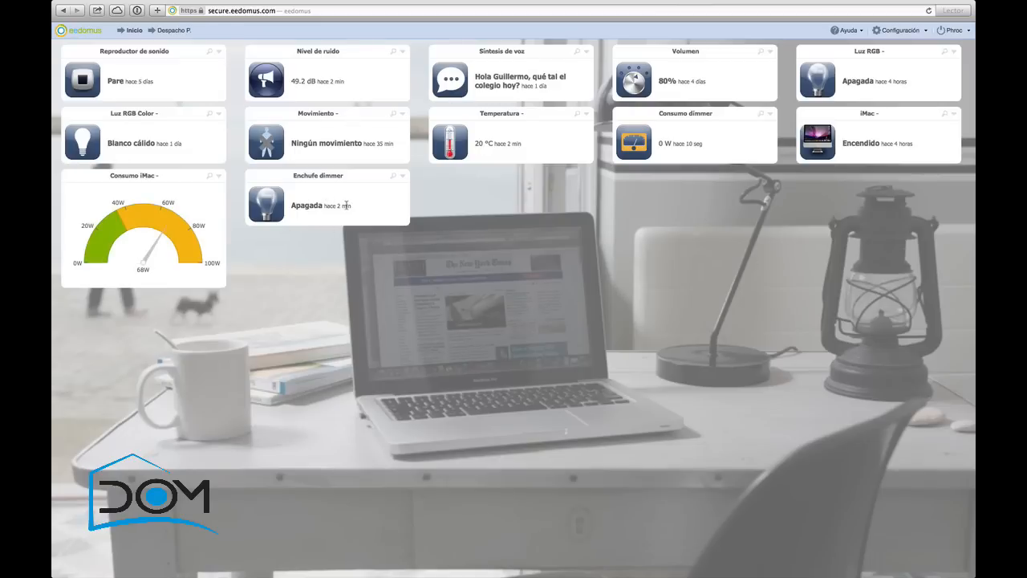
Set the Consumo dimmer widget's display type to Medidor circular and inspect its zone limits and colours without changing them
{"action": "left_click", "coordinate": [770, 114]}
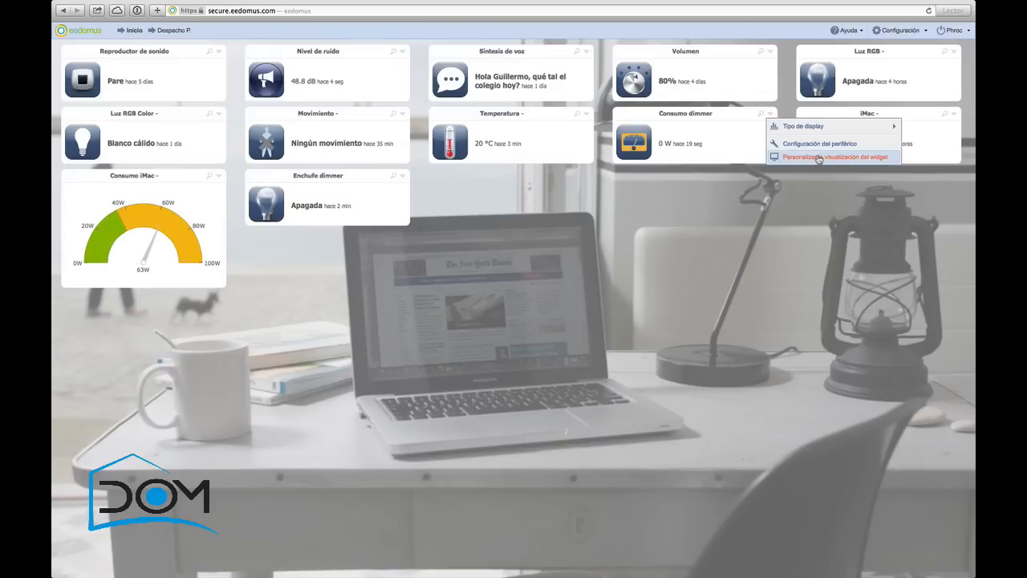
{"action": "mouse_move", "coordinate": [825, 127]}
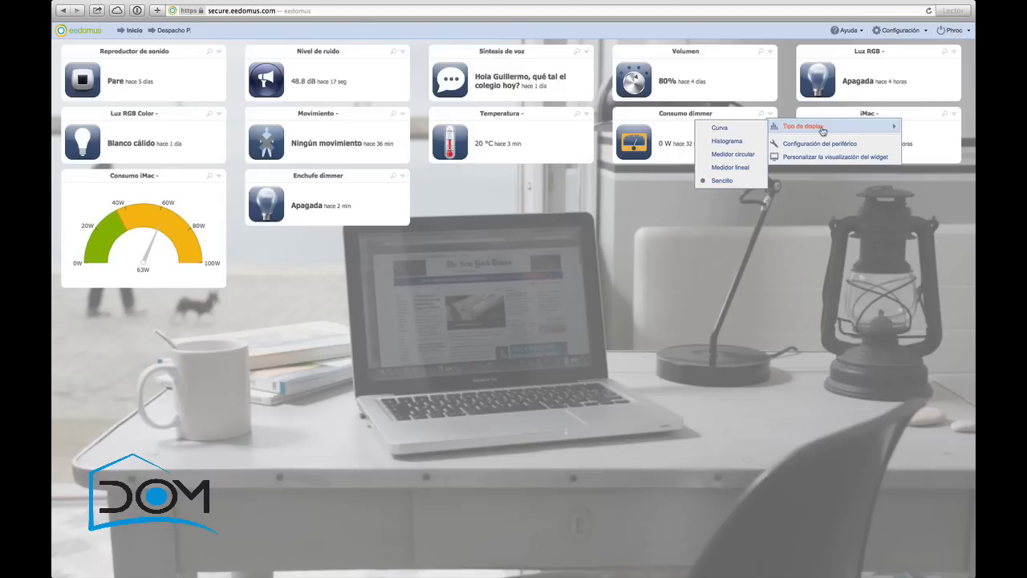
{"action": "left_click", "coordinate": [745, 159]}
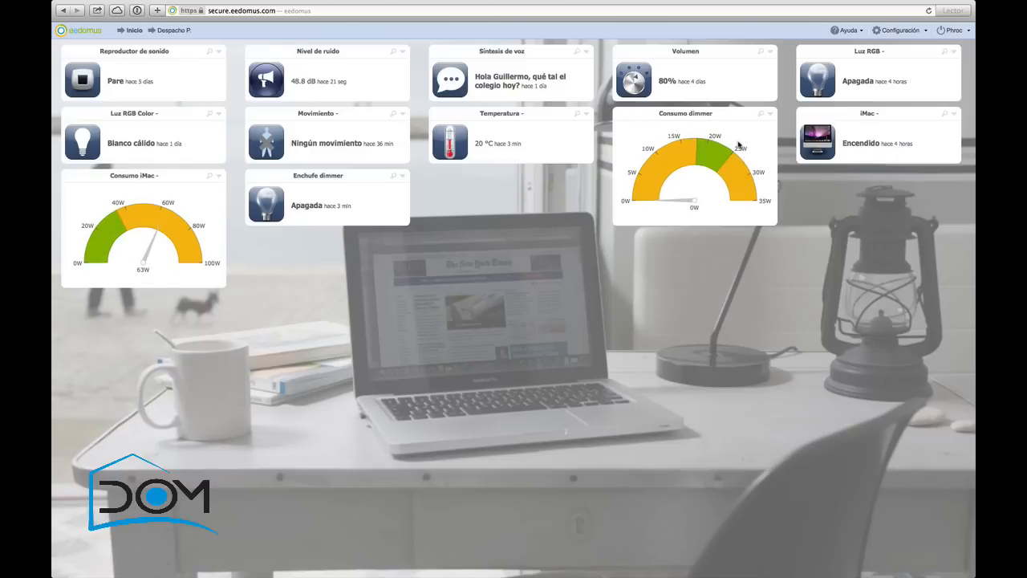
{"action": "left_click", "coordinate": [771, 116]}
{"action": "left_click", "coordinate": [794, 157]}
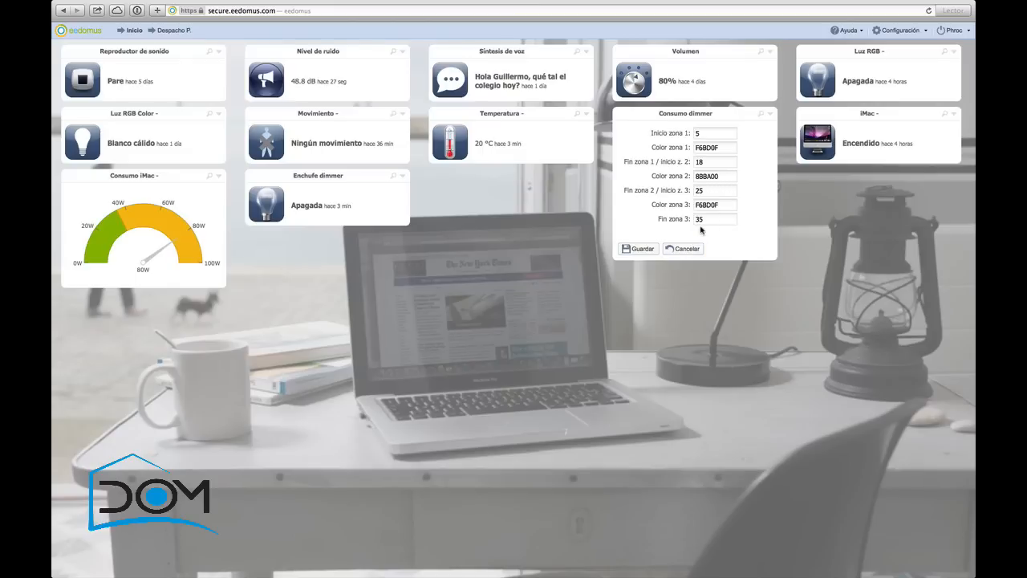
{"action": "left_click", "coordinate": [687, 253]}
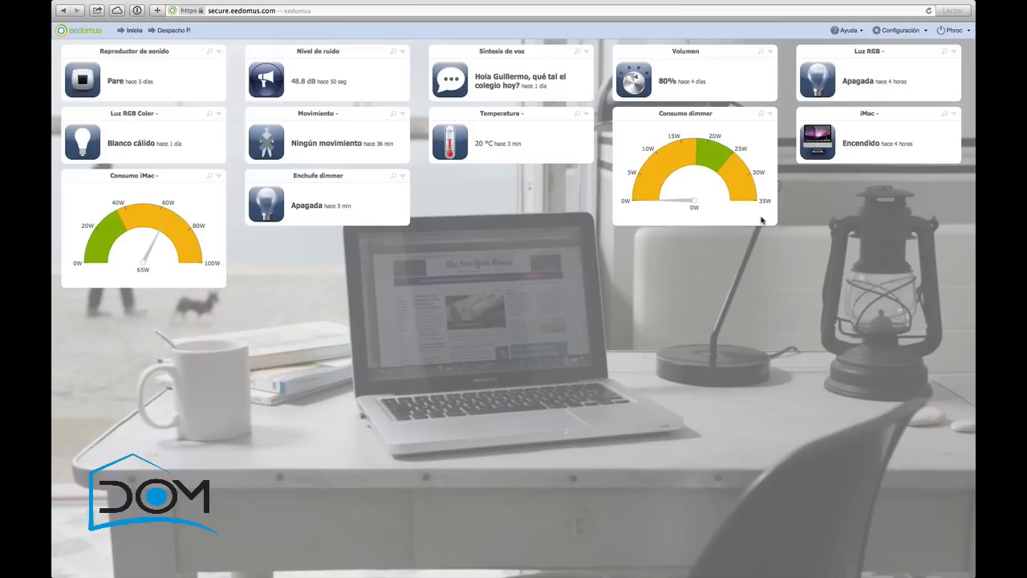
Try the Histograma and Medidor lineal display types on the Consumo dimmer widget
{"action": "left_click", "coordinate": [770, 114]}
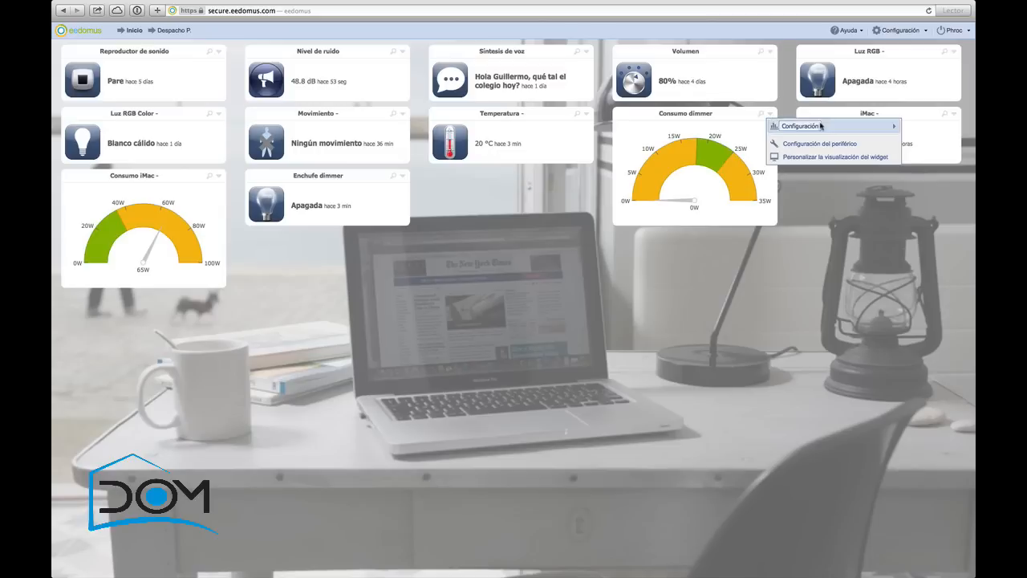
{"action": "mouse_move", "coordinate": [827, 131]}
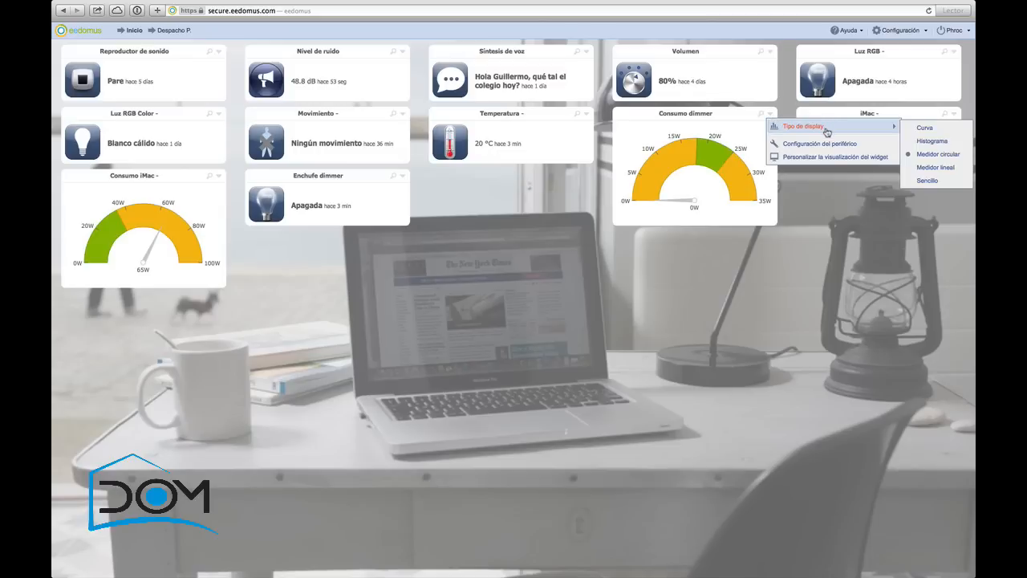
{"action": "left_click", "coordinate": [936, 145]}
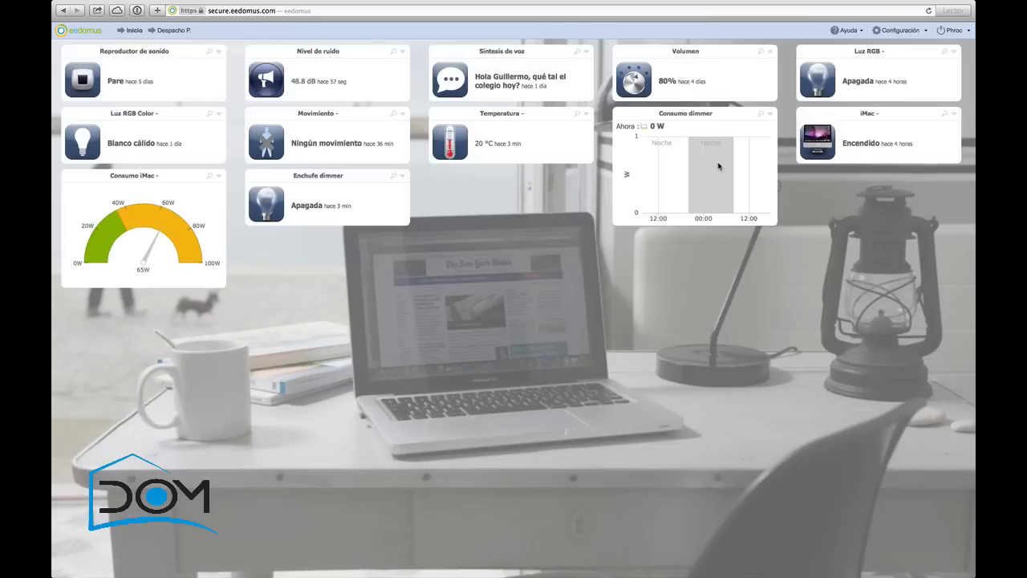
{"action": "left_click", "coordinate": [770, 117]}
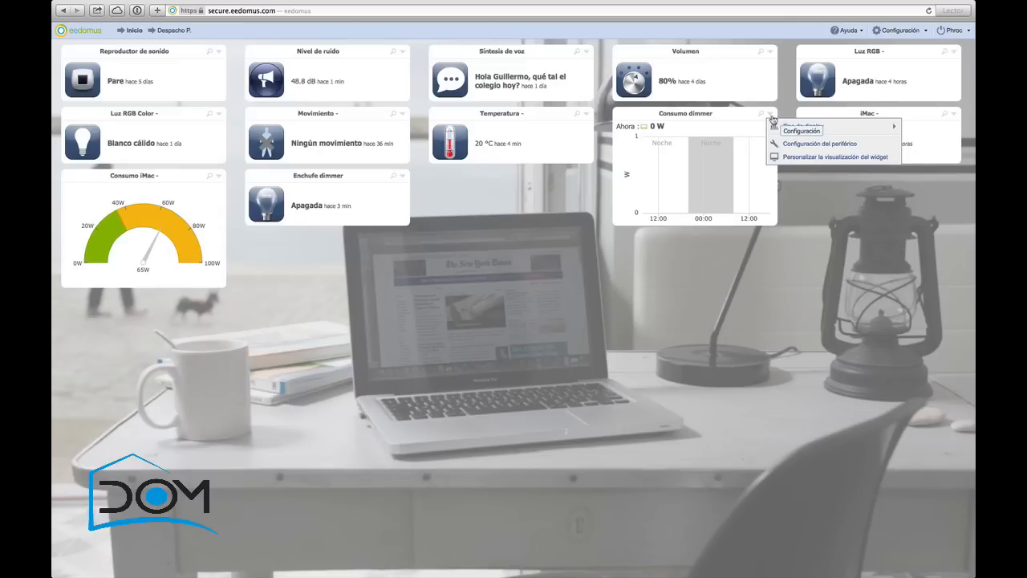
{"action": "mouse_move", "coordinate": [820, 131]}
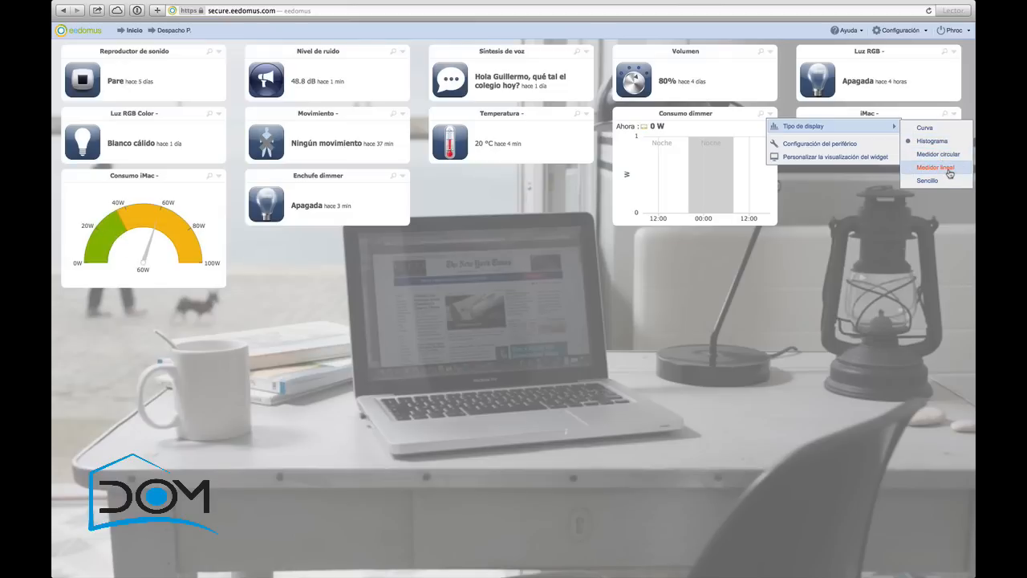
{"action": "left_click", "coordinate": [947, 172]}
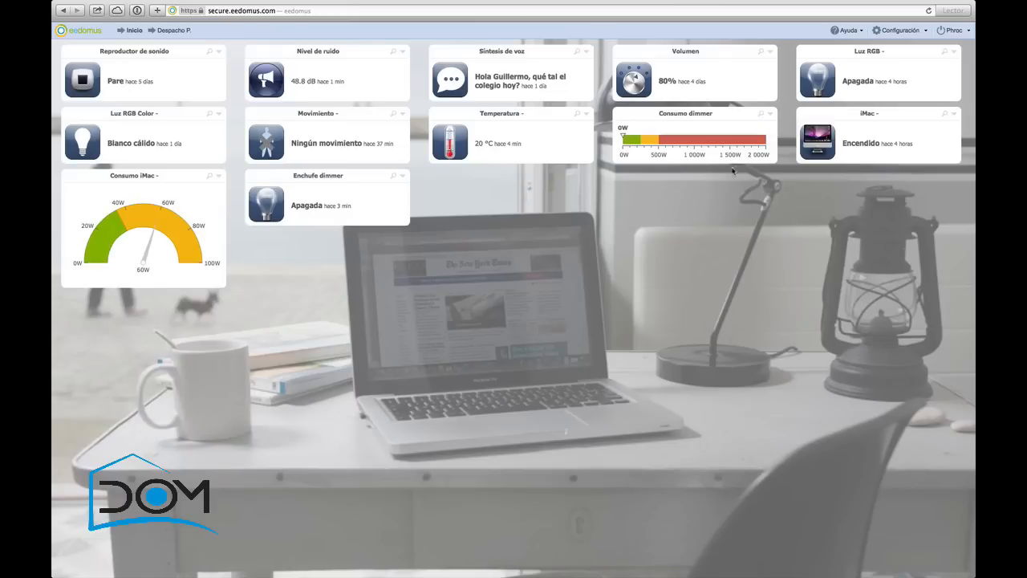
Switch the Consumo dimmer widget to a time-based consumption chart and return to the portal's home page
{"action": "left_click", "coordinate": [770, 113]}
{"action": "mouse_move", "coordinate": [810, 134]}
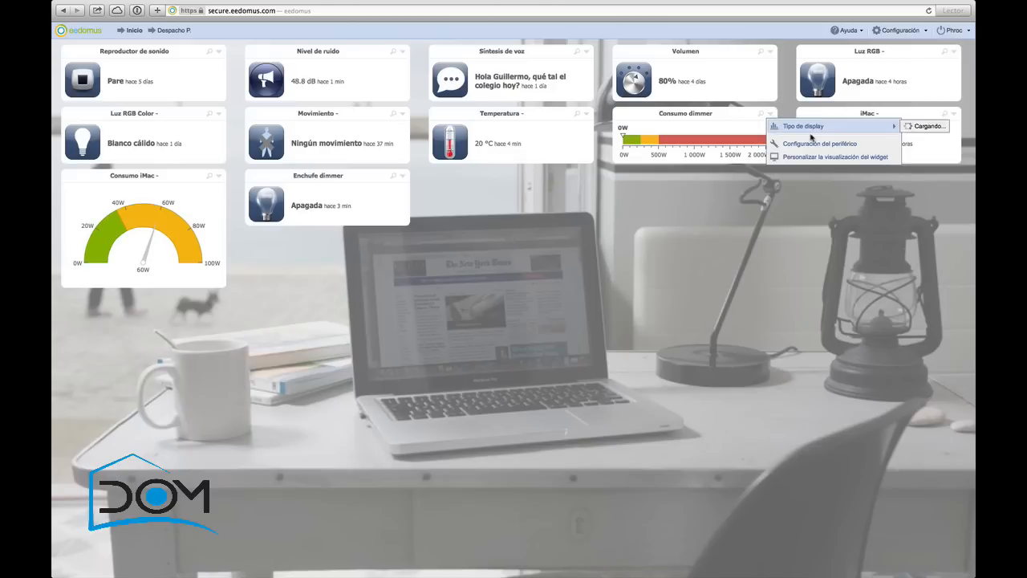
{"action": "mouse_move", "coordinate": [858, 130]}
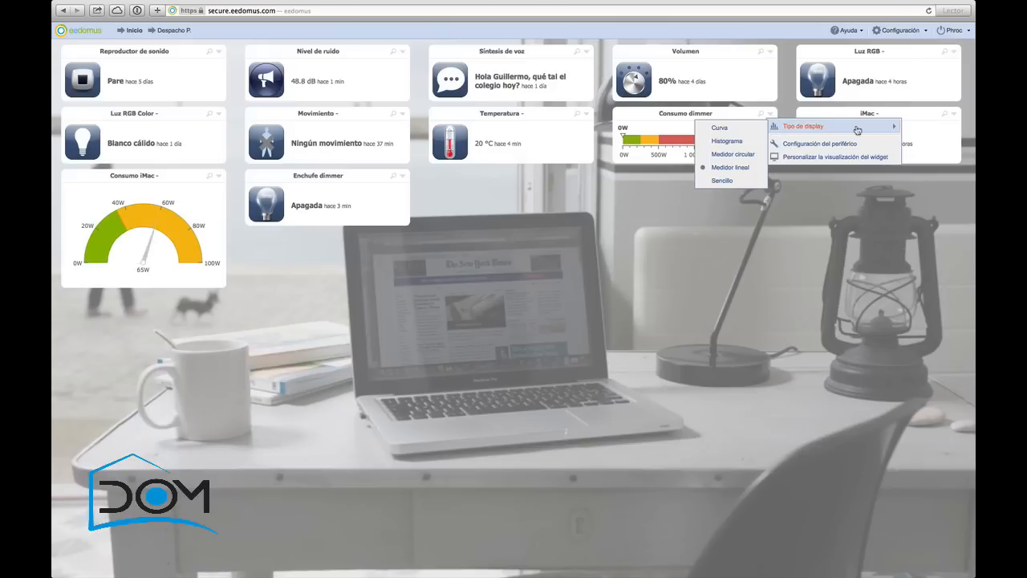
{"action": "left_click", "coordinate": [745, 141]}
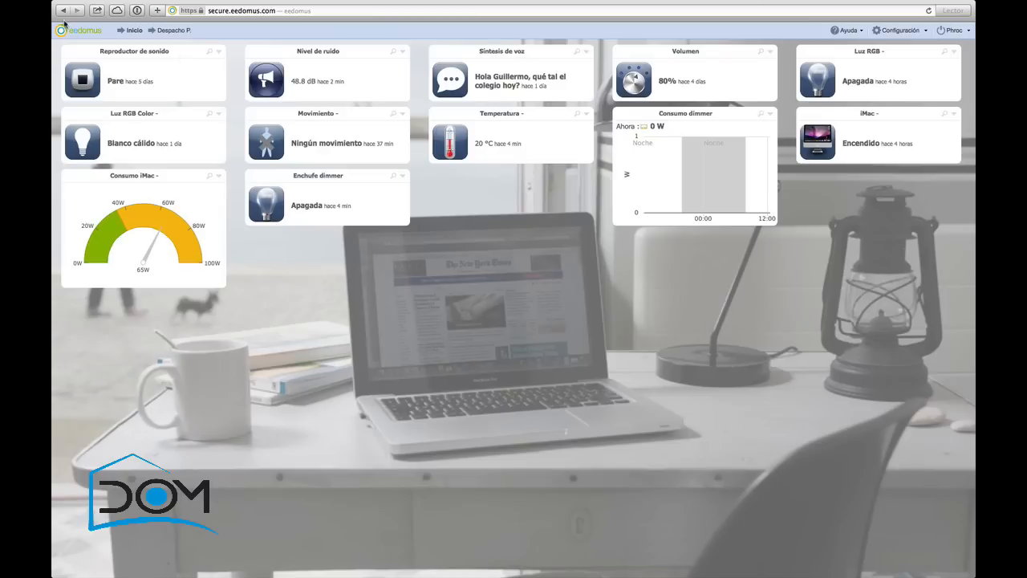
{"action": "left_click", "coordinate": [134, 31]}
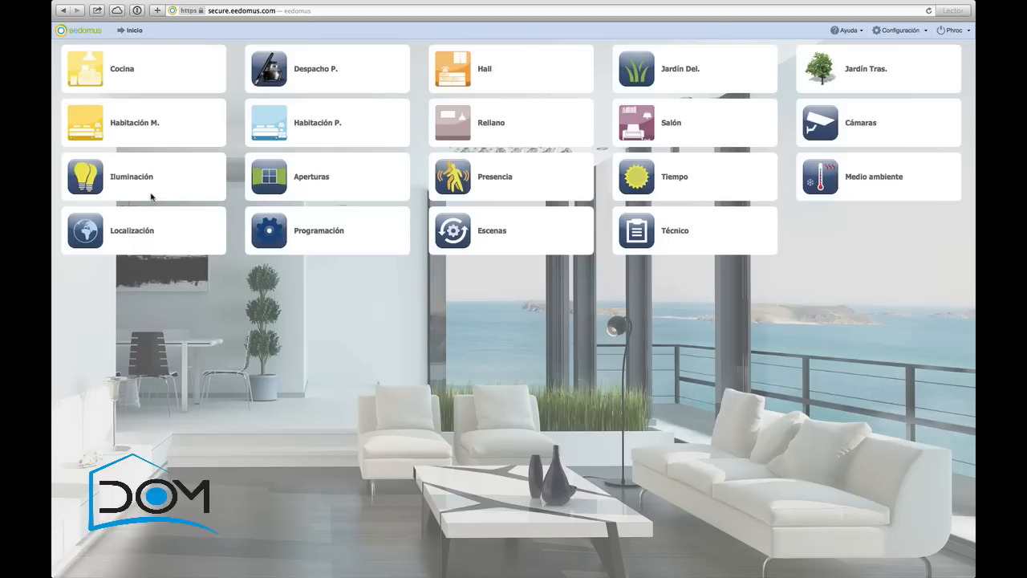
Open the Salón room to view its widgets and return to the portal's home page
{"action": "left_click", "coordinate": [629, 122]}
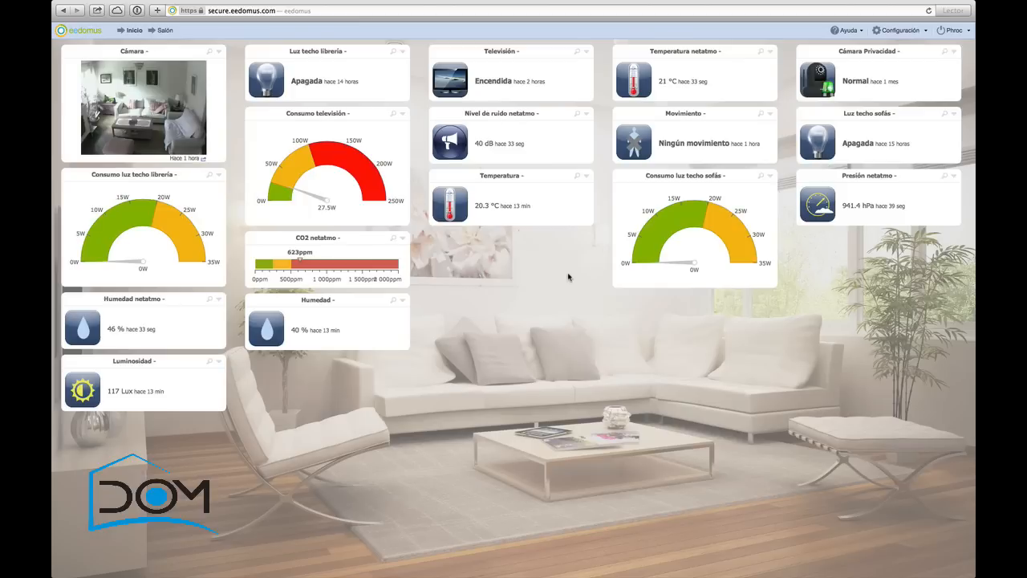
{"action": "left_click", "coordinate": [133, 31]}
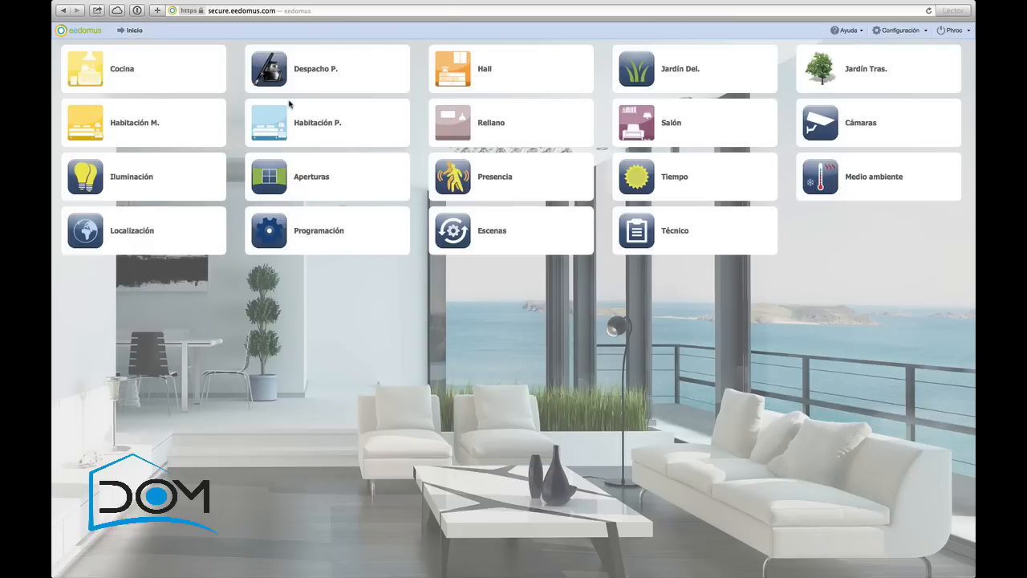
Open the screen configuration of the Despacho P. room and review the widget position options, keeping Personalizada
{"action": "left_click", "coordinate": [271, 81]}
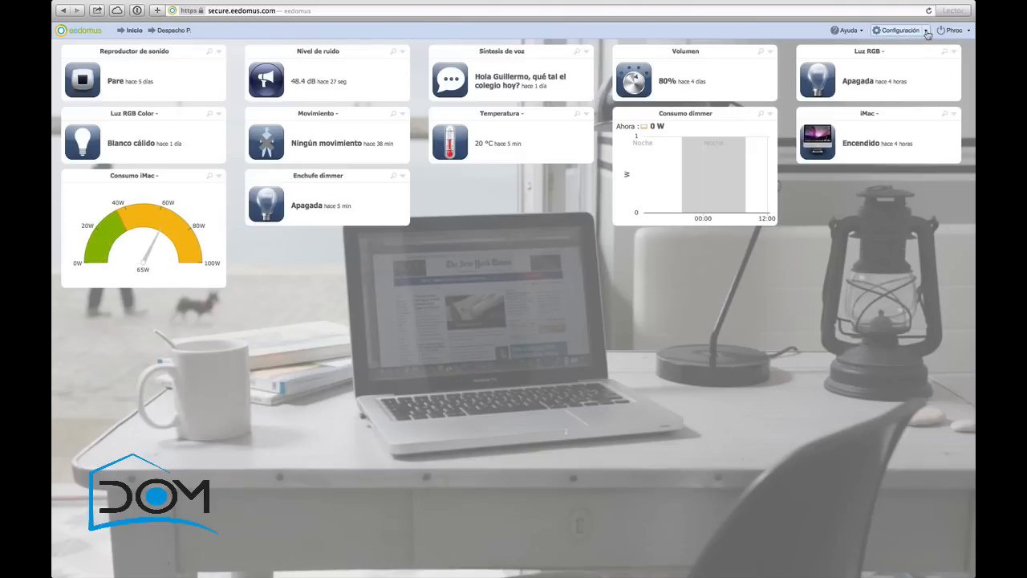
{"action": "left_click", "coordinate": [927, 32]}
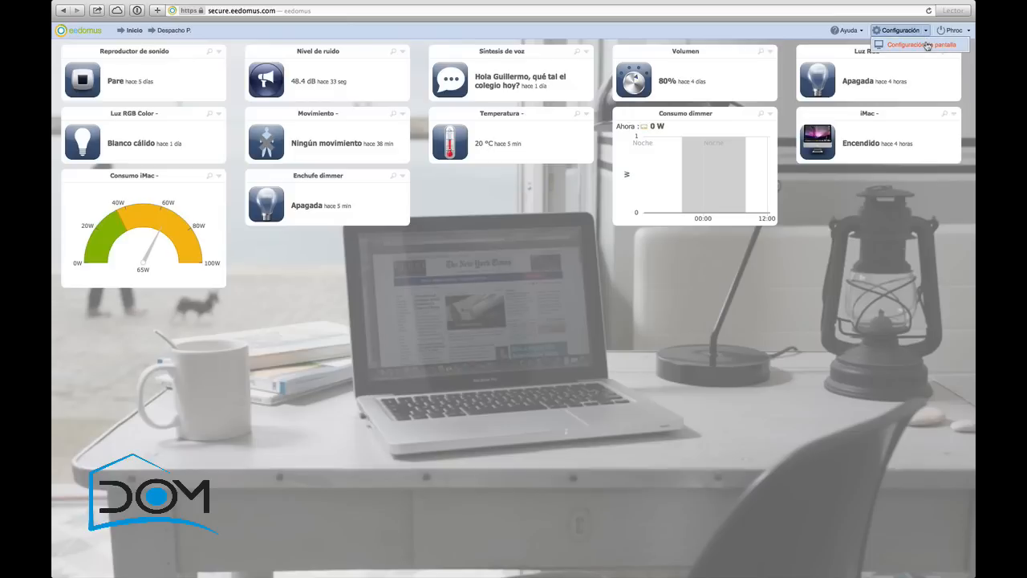
{"action": "left_click", "coordinate": [927, 45]}
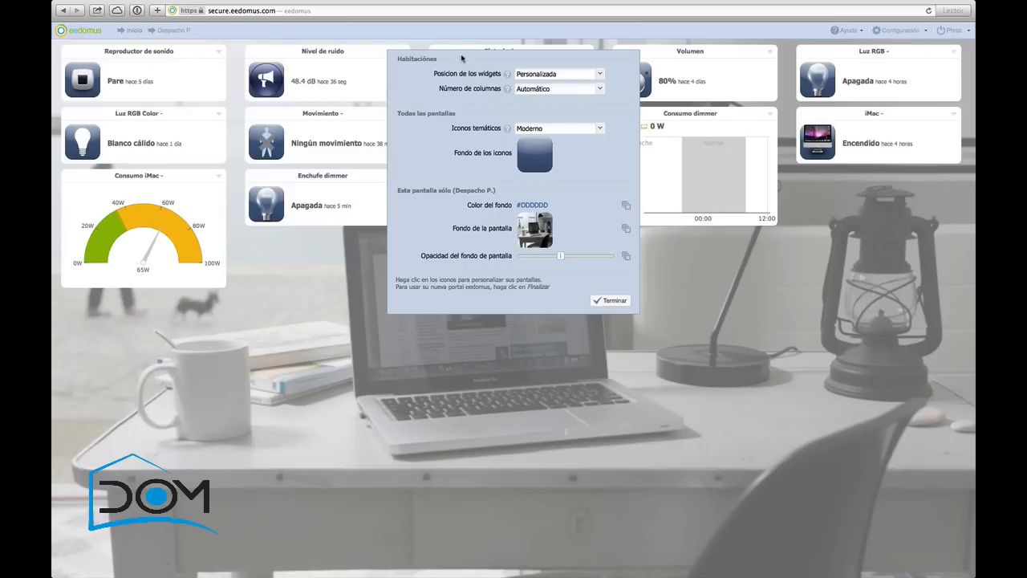
{"action": "triple_click", "coordinate": [421, 63]}
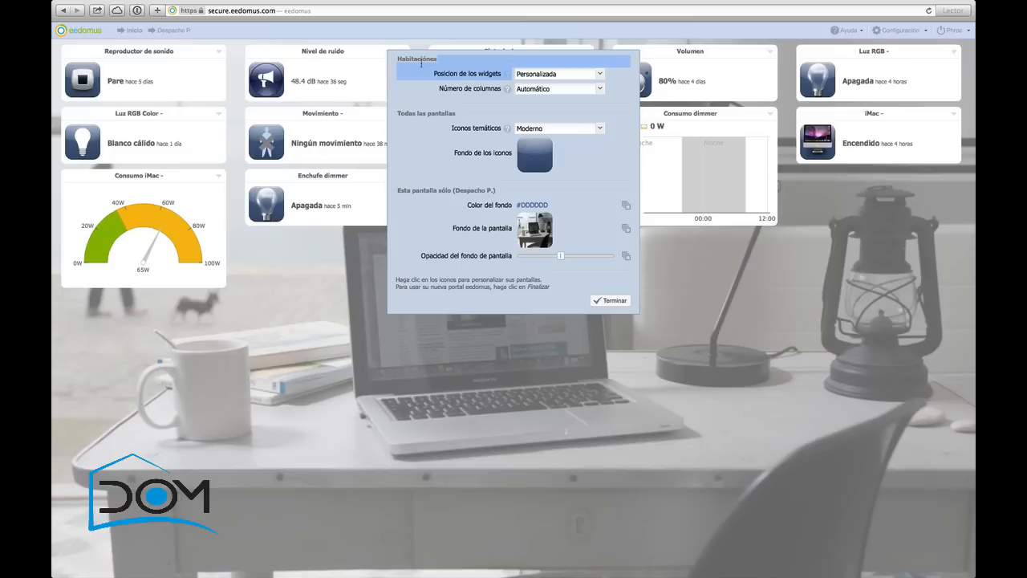
{"action": "left_click", "coordinate": [503, 63]}
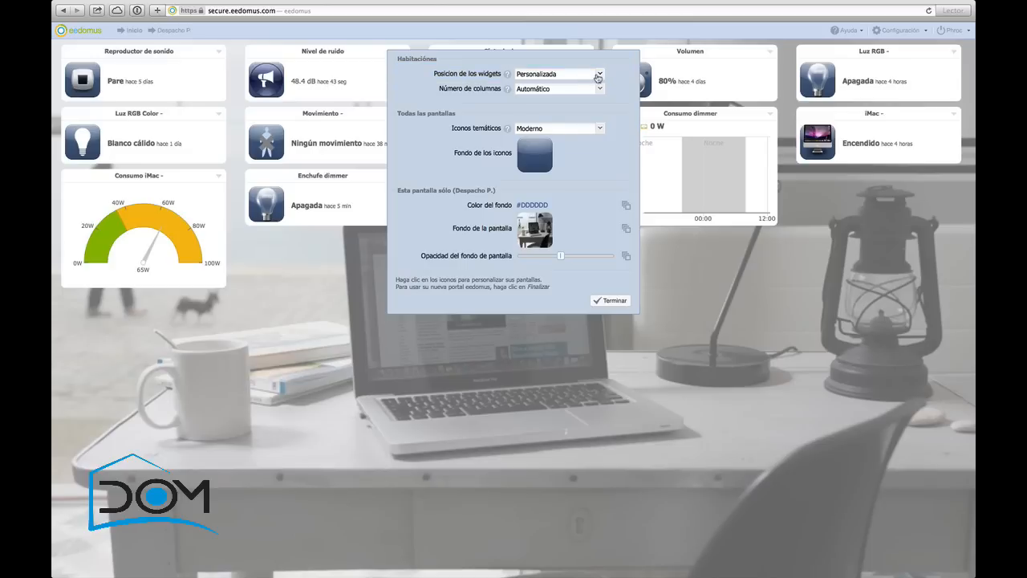
{"action": "left_click", "coordinate": [600, 74]}
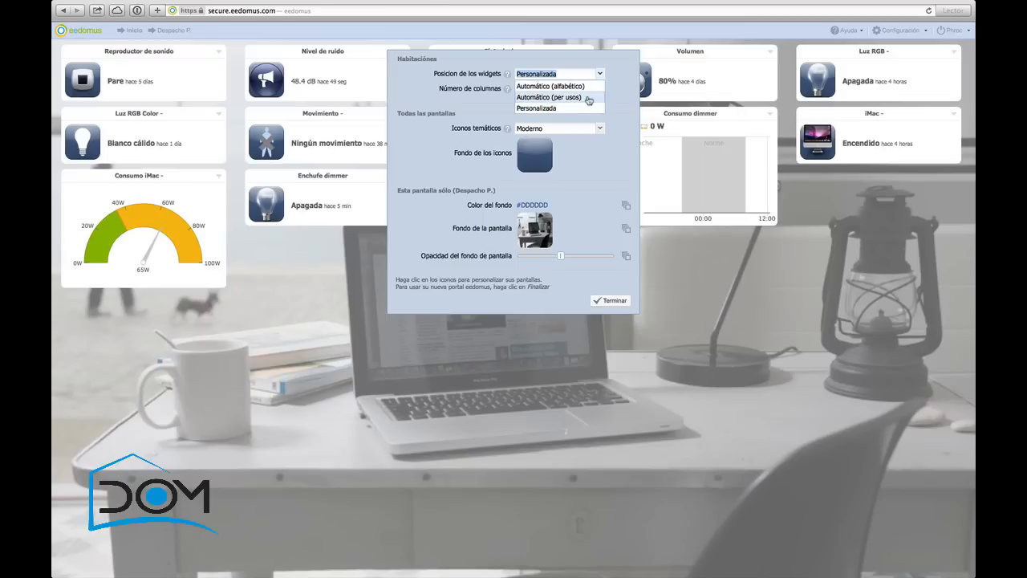
{"action": "left_click", "coordinate": [621, 127]}
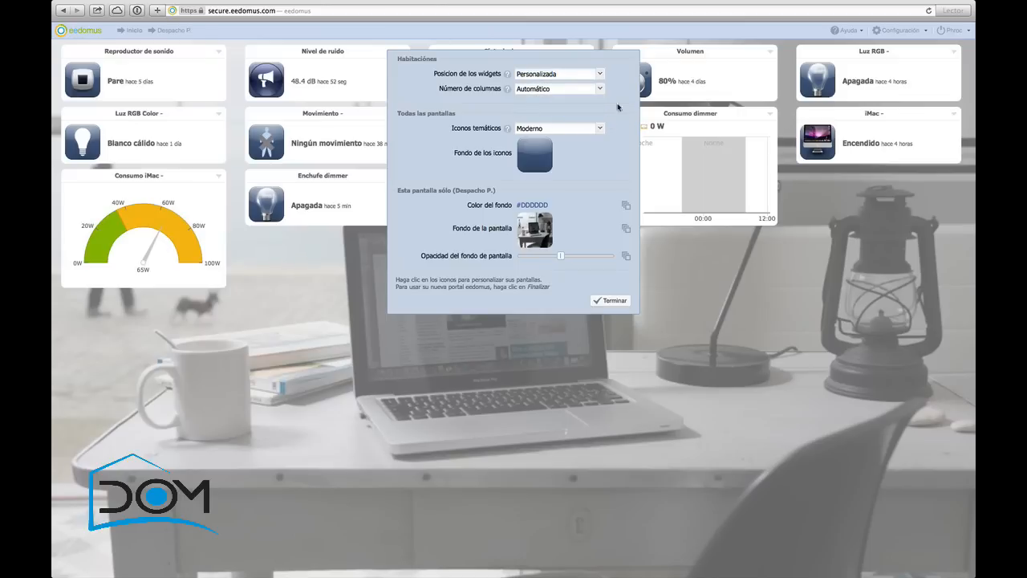
Move the Consumo iMac widget directly below the iMac widget, shifting the screen configuration dialog out of the way
{"action": "left_click_drag", "start_coordinate": [576, 51], "coordinate": [782, 282]}
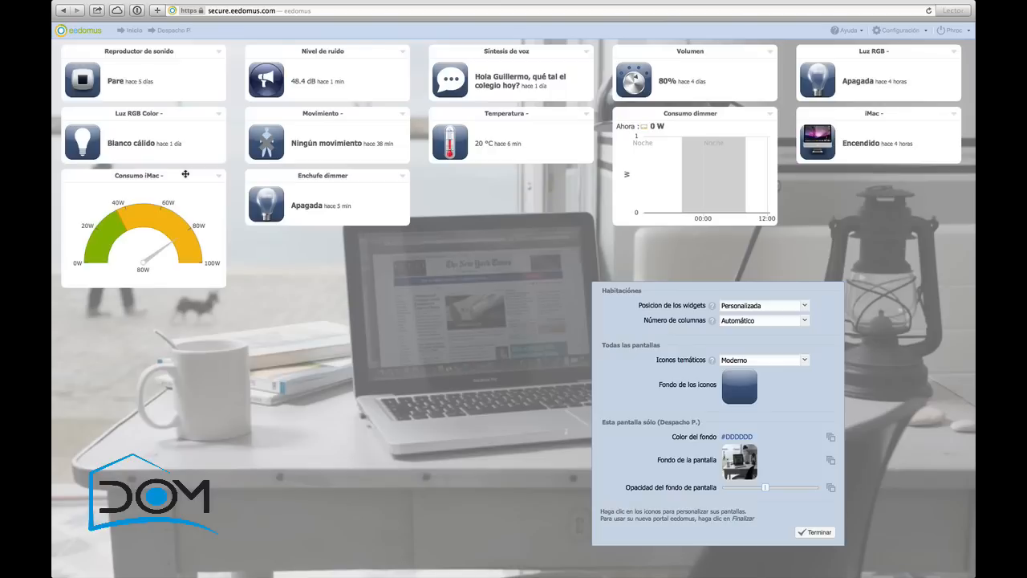
{"action": "left_click_drag", "start_coordinate": [185, 174], "coordinate": [920, 176]}
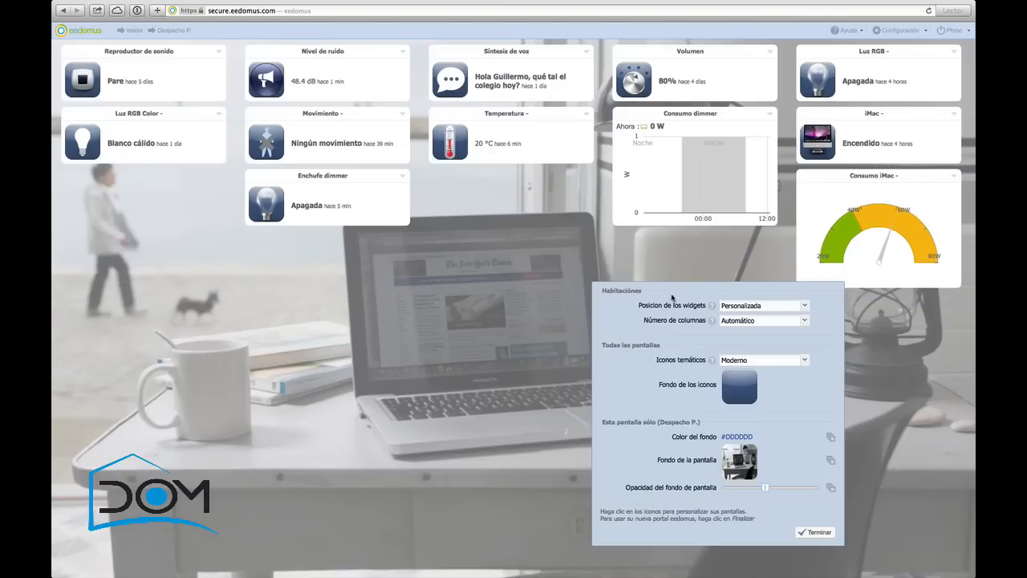
{"action": "left_click_drag", "start_coordinate": [674, 285], "coordinate": [459, 268]}
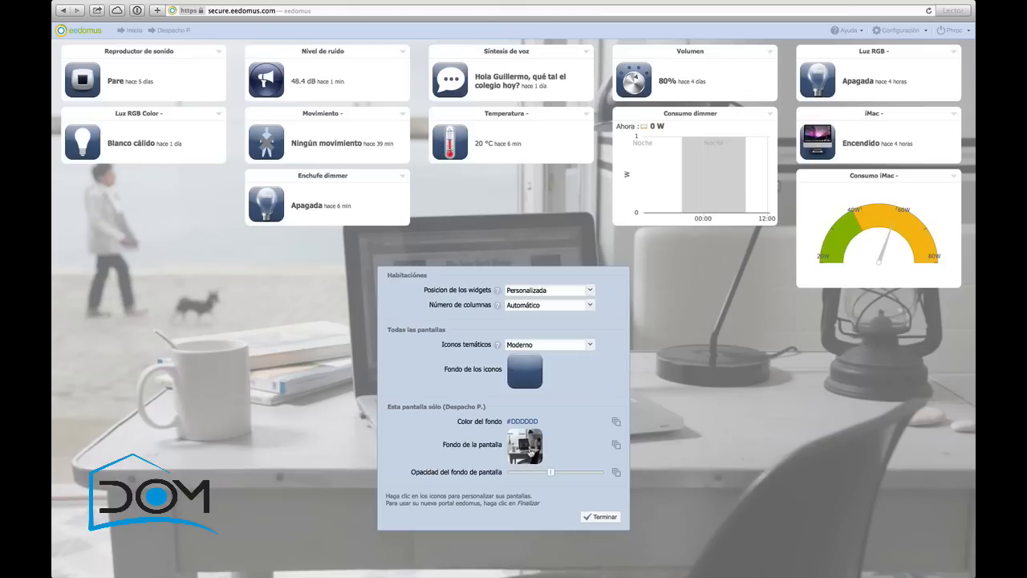
Review the background images for Despacho P. without changing the selection, then finish the screen configuration and return to the home page
{"action": "left_click", "coordinate": [535, 449]}
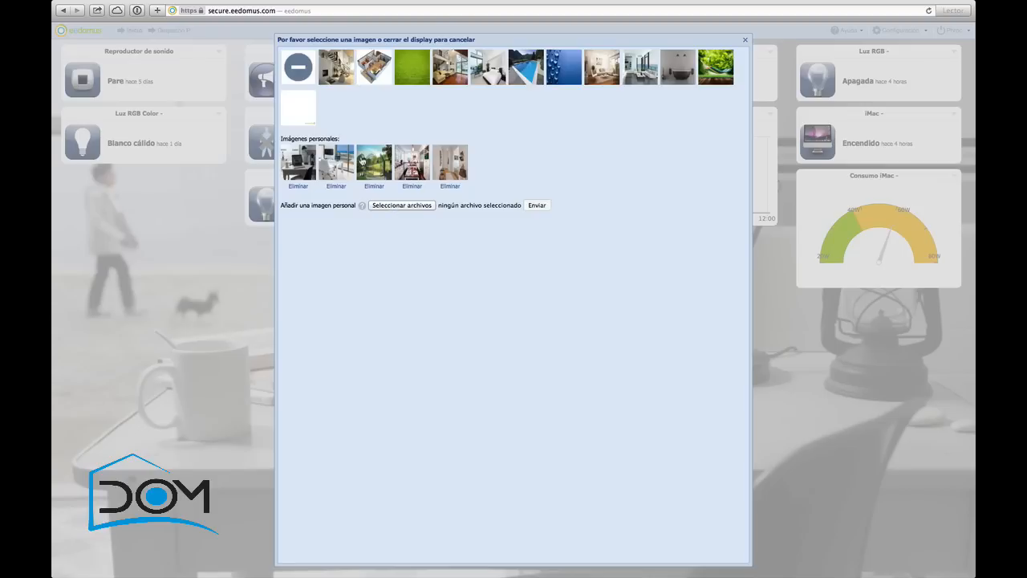
{"action": "left_click", "coordinate": [744, 40]}
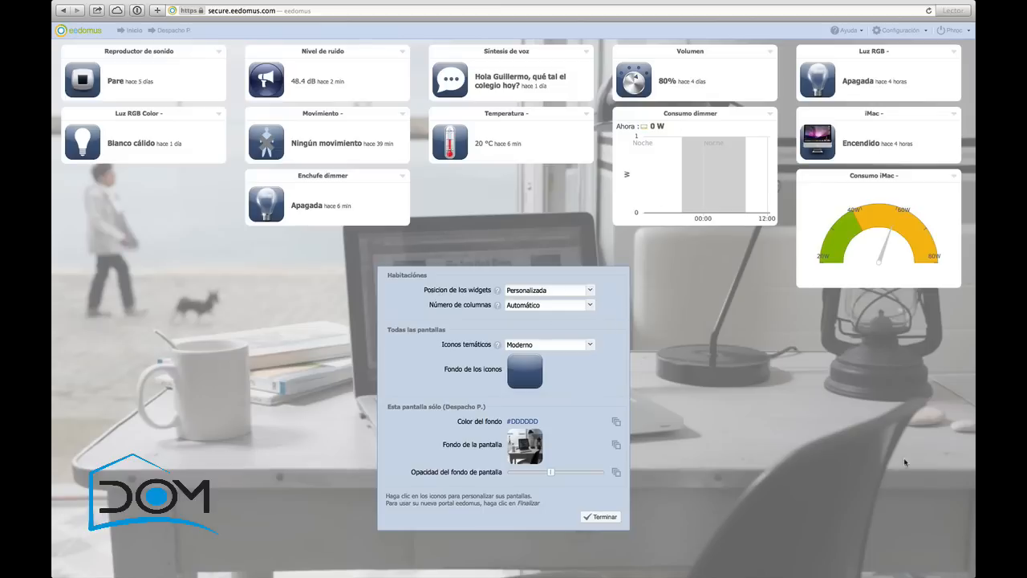
{"action": "left_click", "coordinate": [609, 518]}
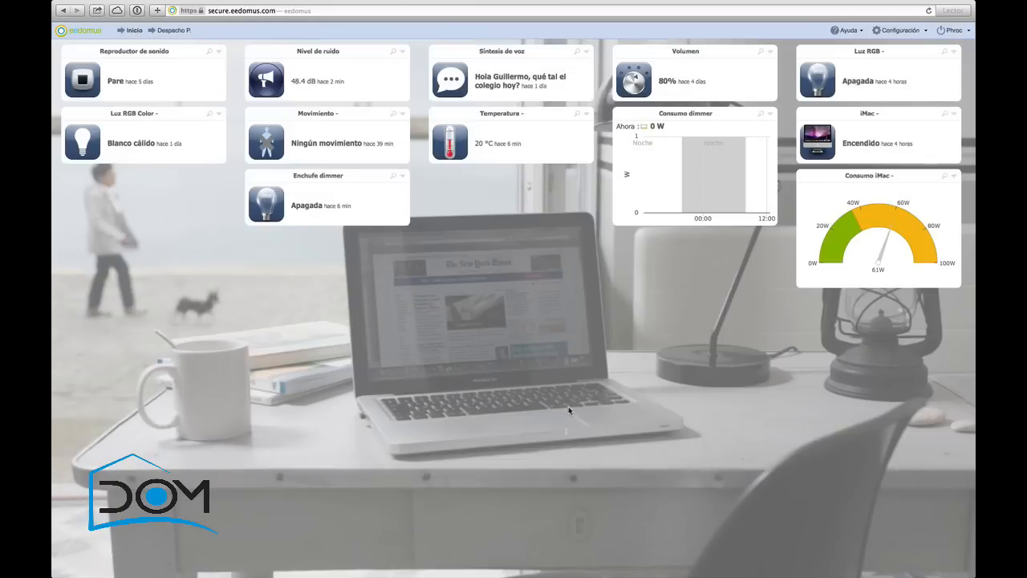
{"action": "left_click", "coordinate": [131, 30]}
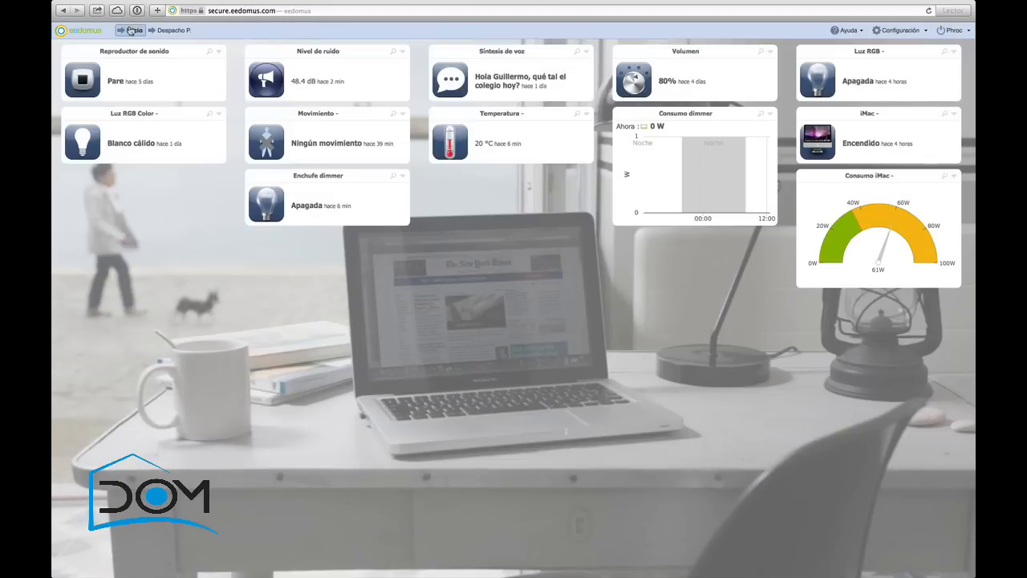